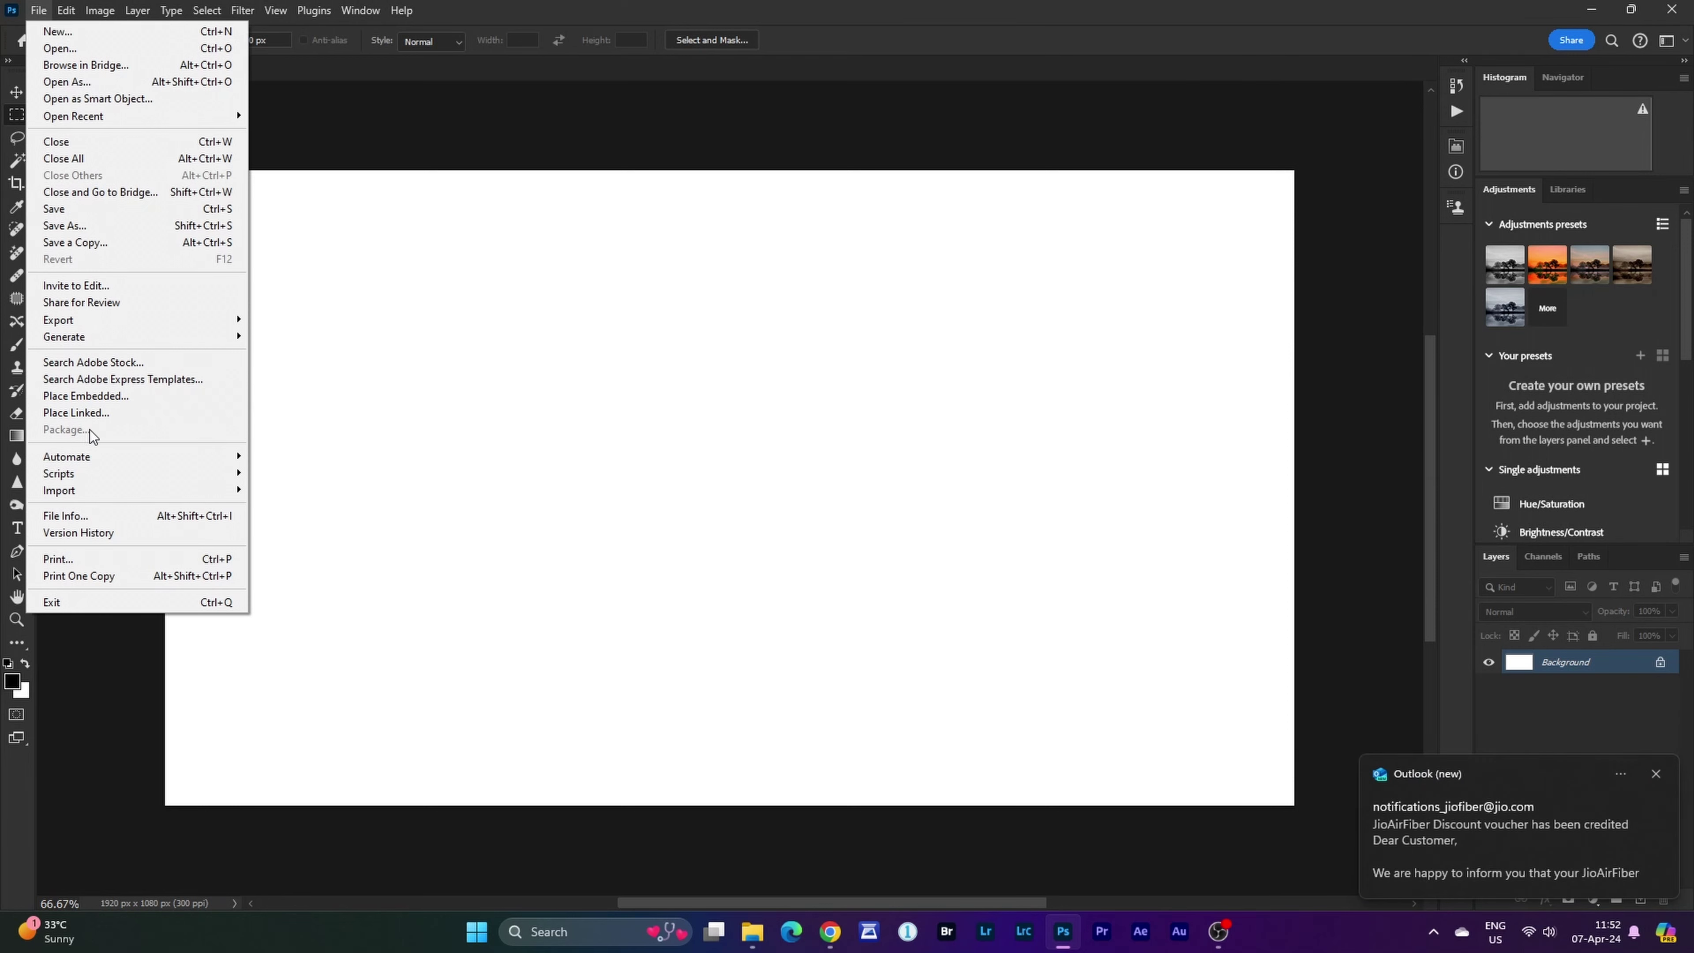
Place the wooden table image with the dark background as an embedded file, enlarging it to about 210%.
left_click(92, 395)
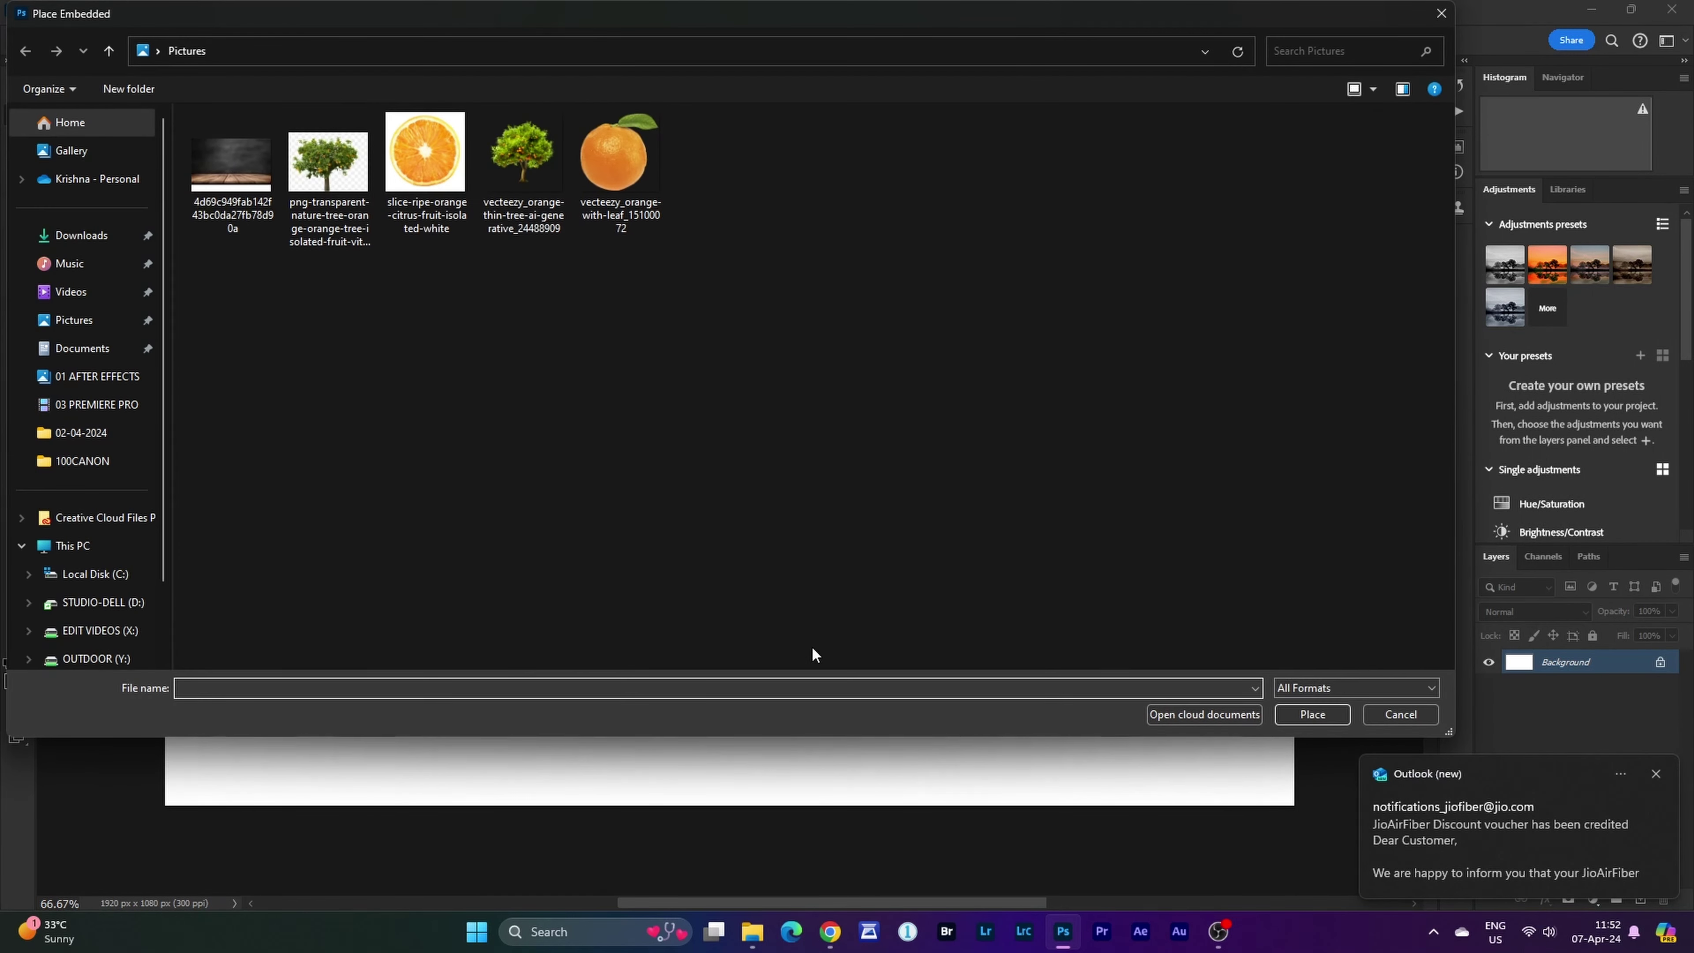
left_click(230, 155)
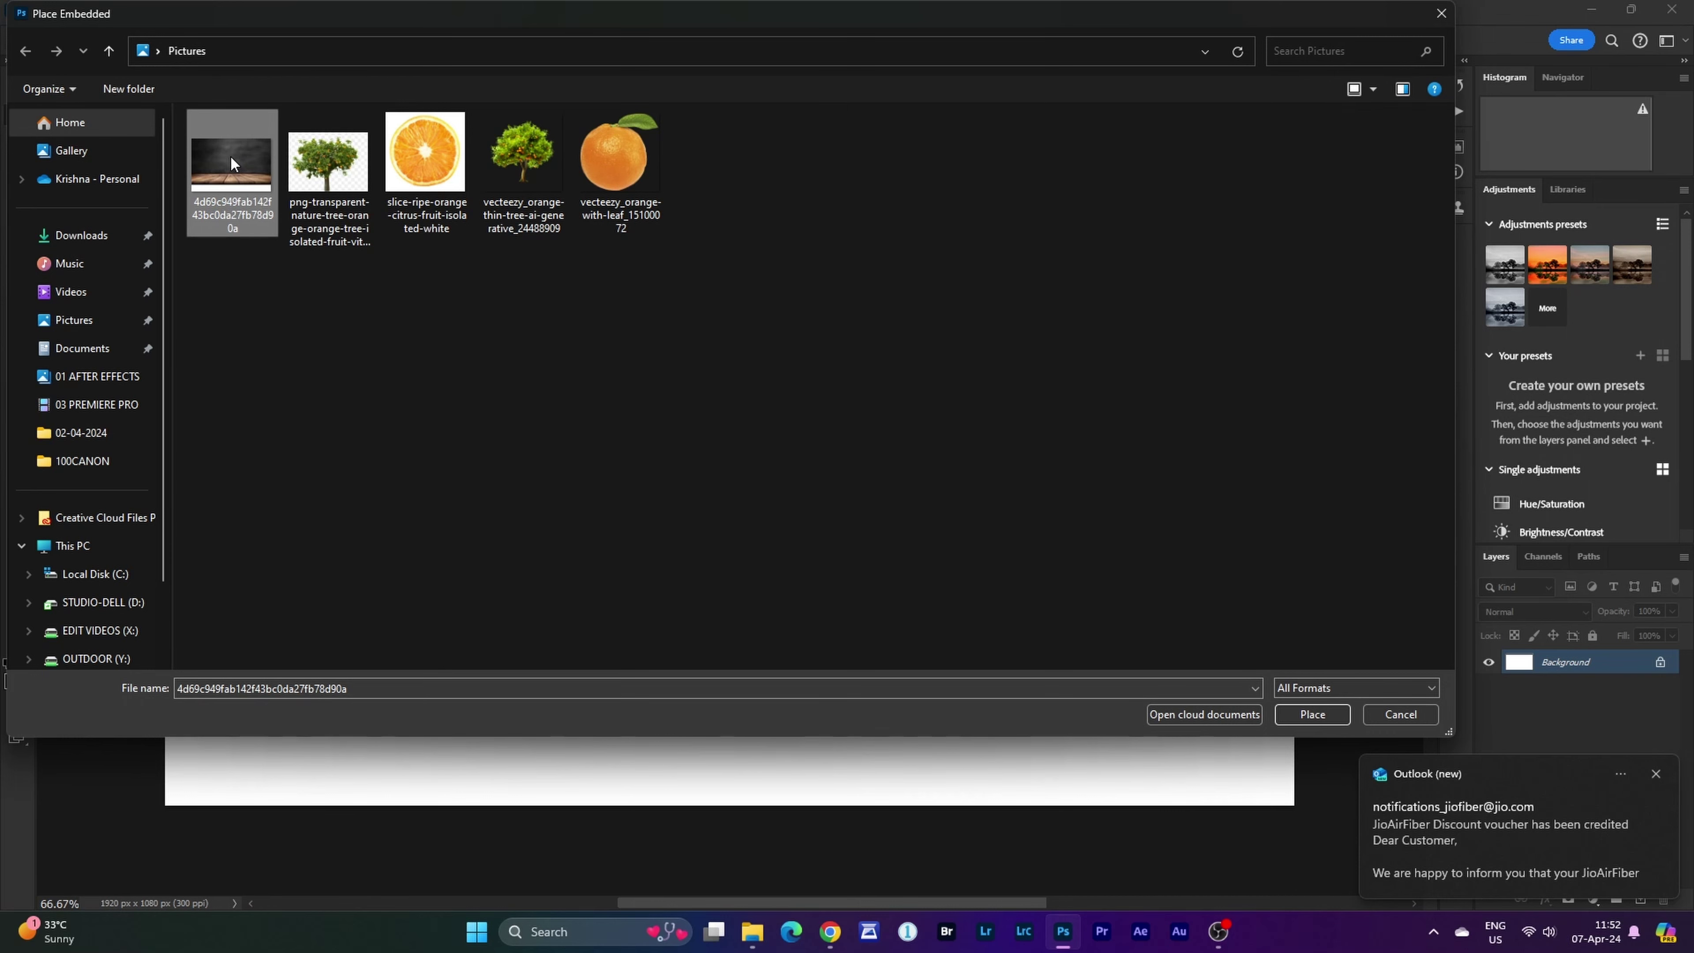
left_click(1310, 714)
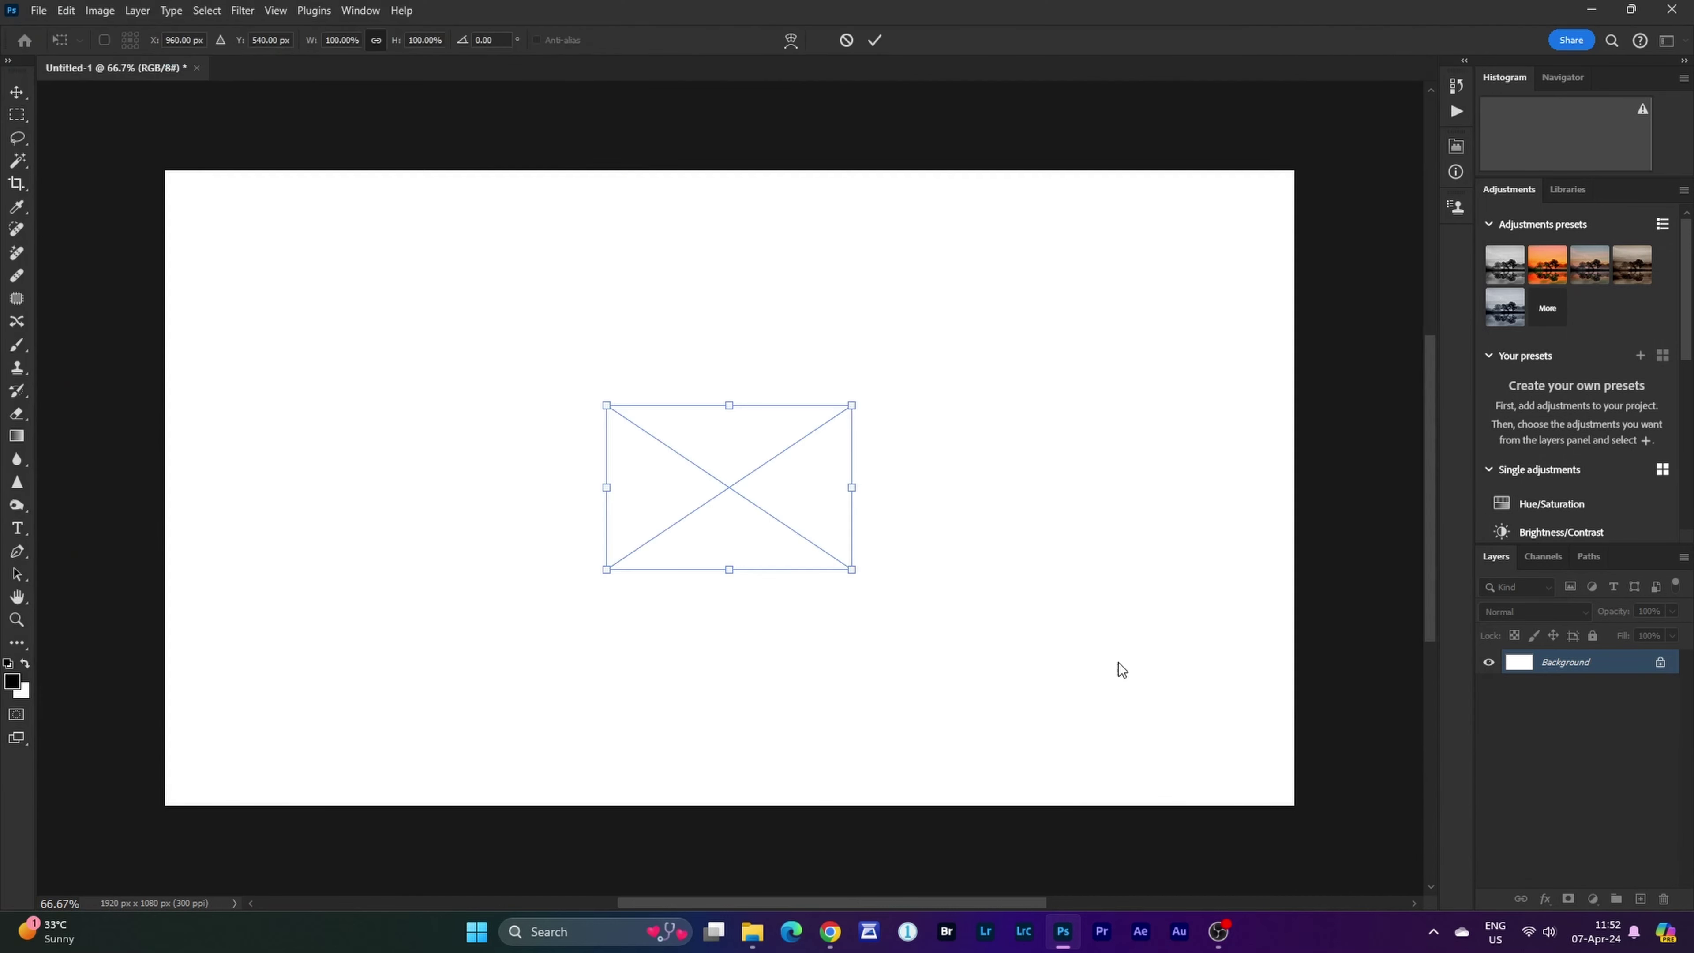
left_click_drag(848, 574, 1008, 654)
left_click(874, 42)
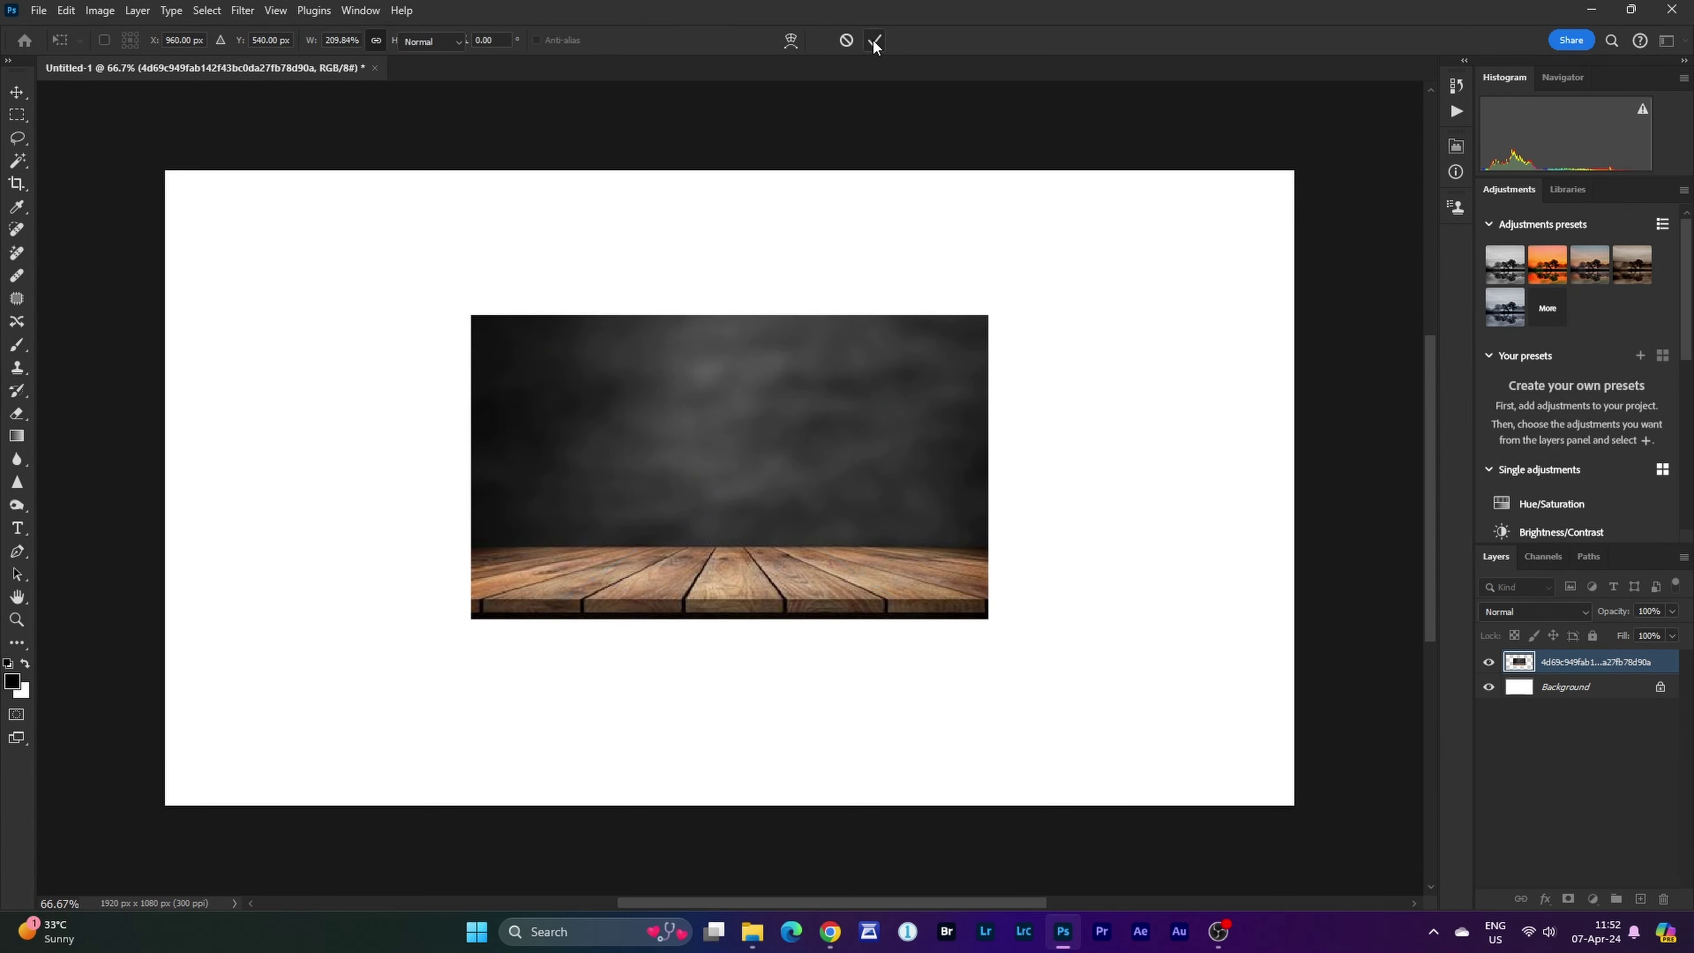
Rasterize the table image layer and delete the dark backdrop above the wooden tabletop using a rectangular selection.
right_click(1549, 663)
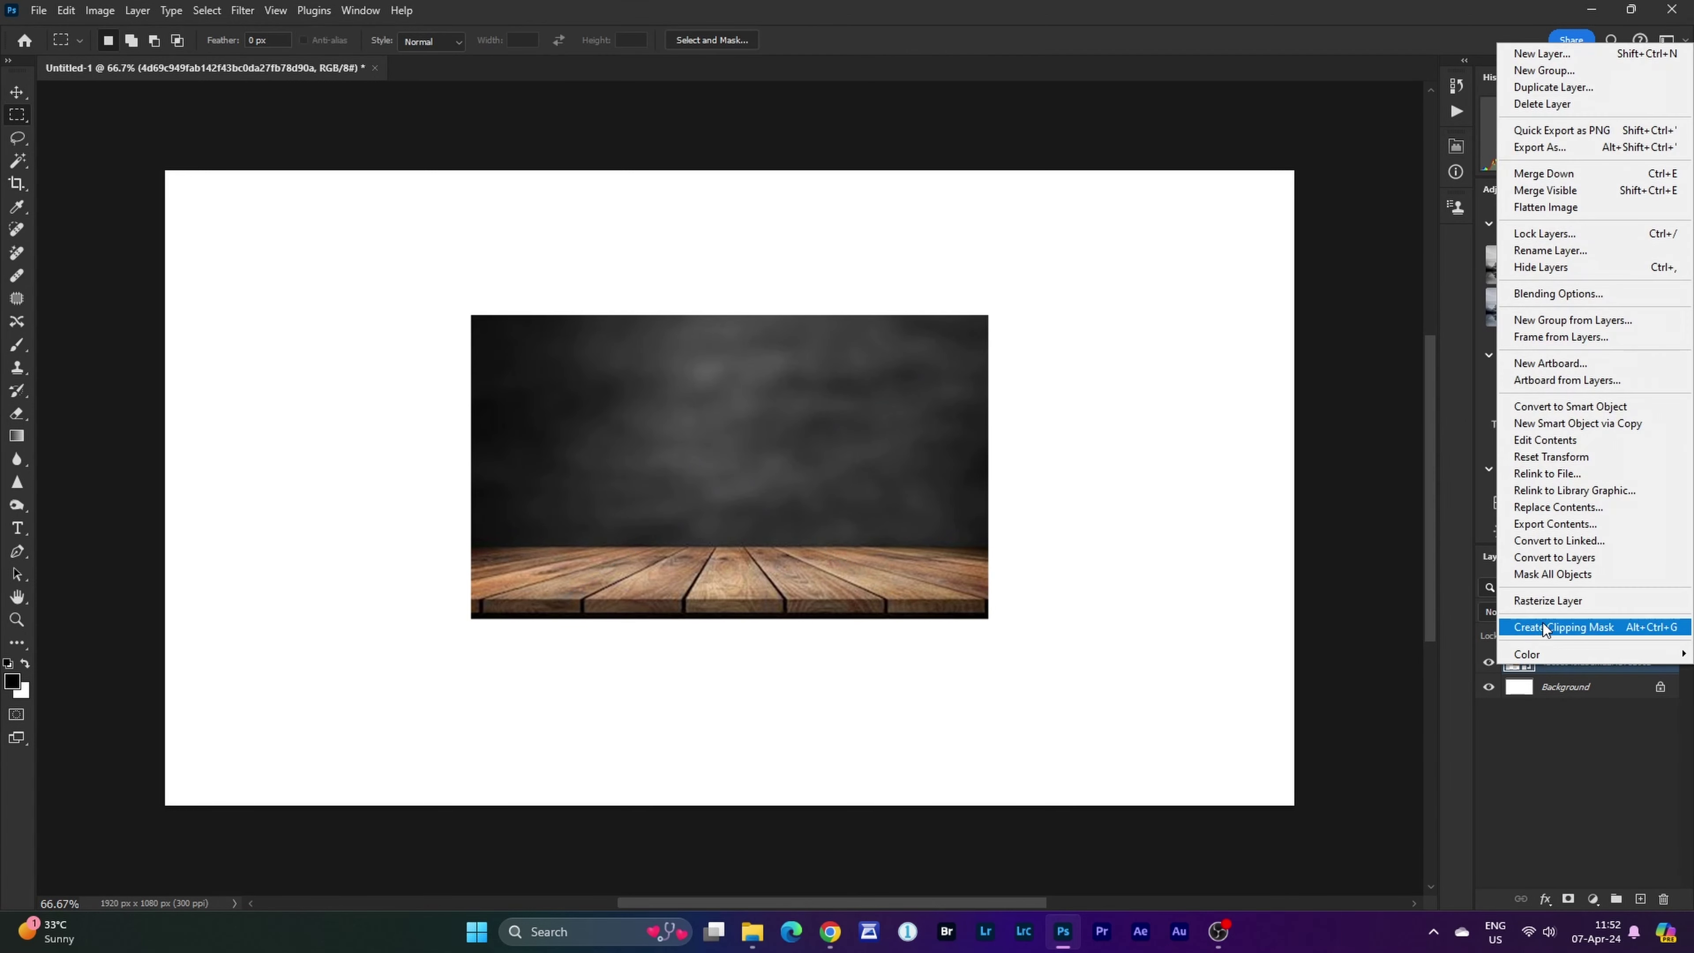
left_click(1545, 600)
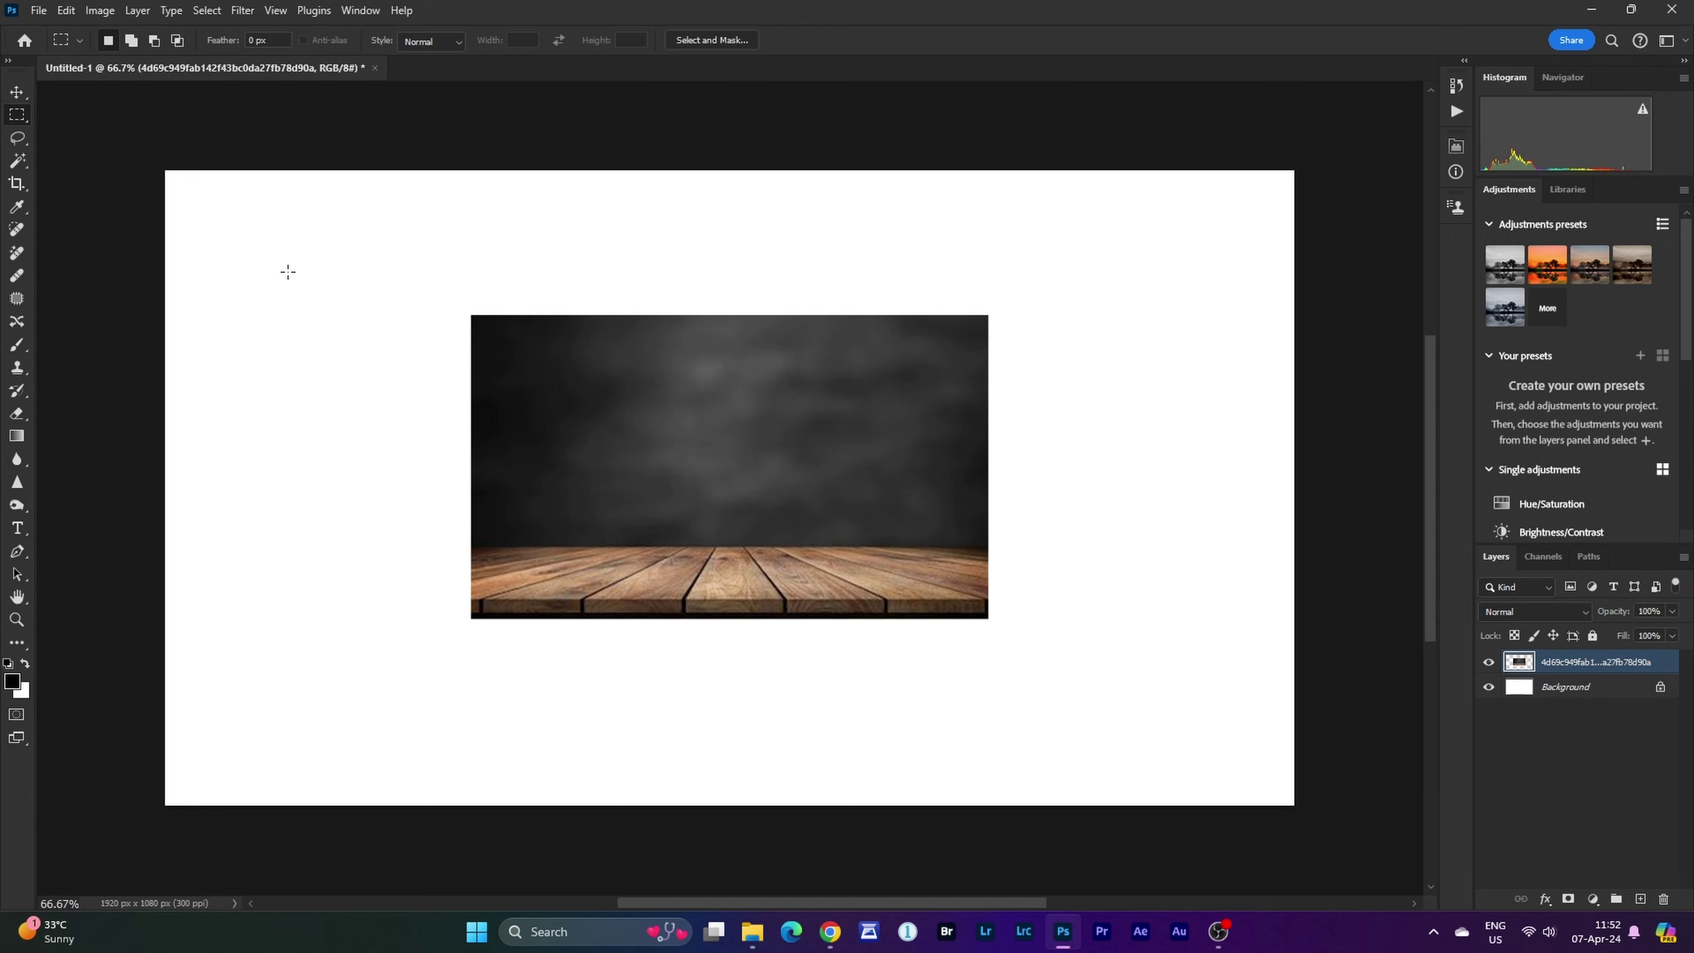
left_click_drag(291, 260, 1079, 548)
key("Delete")
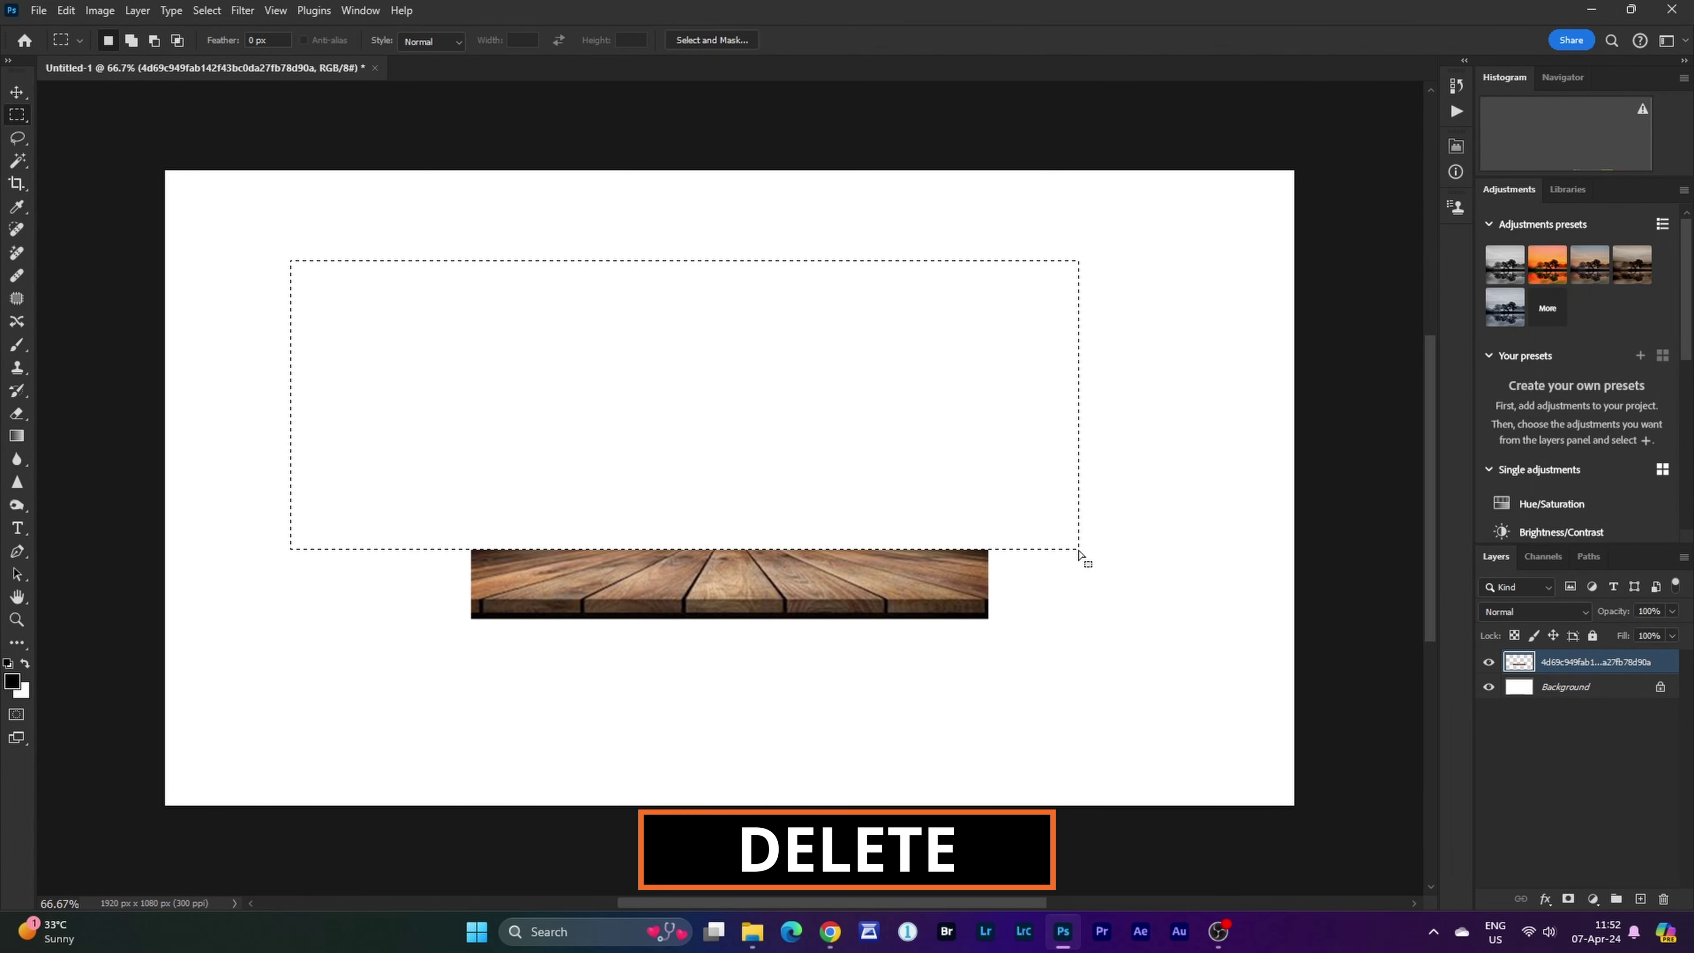
Enlarge the wooden tabletop to about 246% so it spans the canvas width, and position it along the canvas's lower edge.
left_click(760, 571)
key("ctrl+t")
left_click_drag(992, 659, 1355, 726)
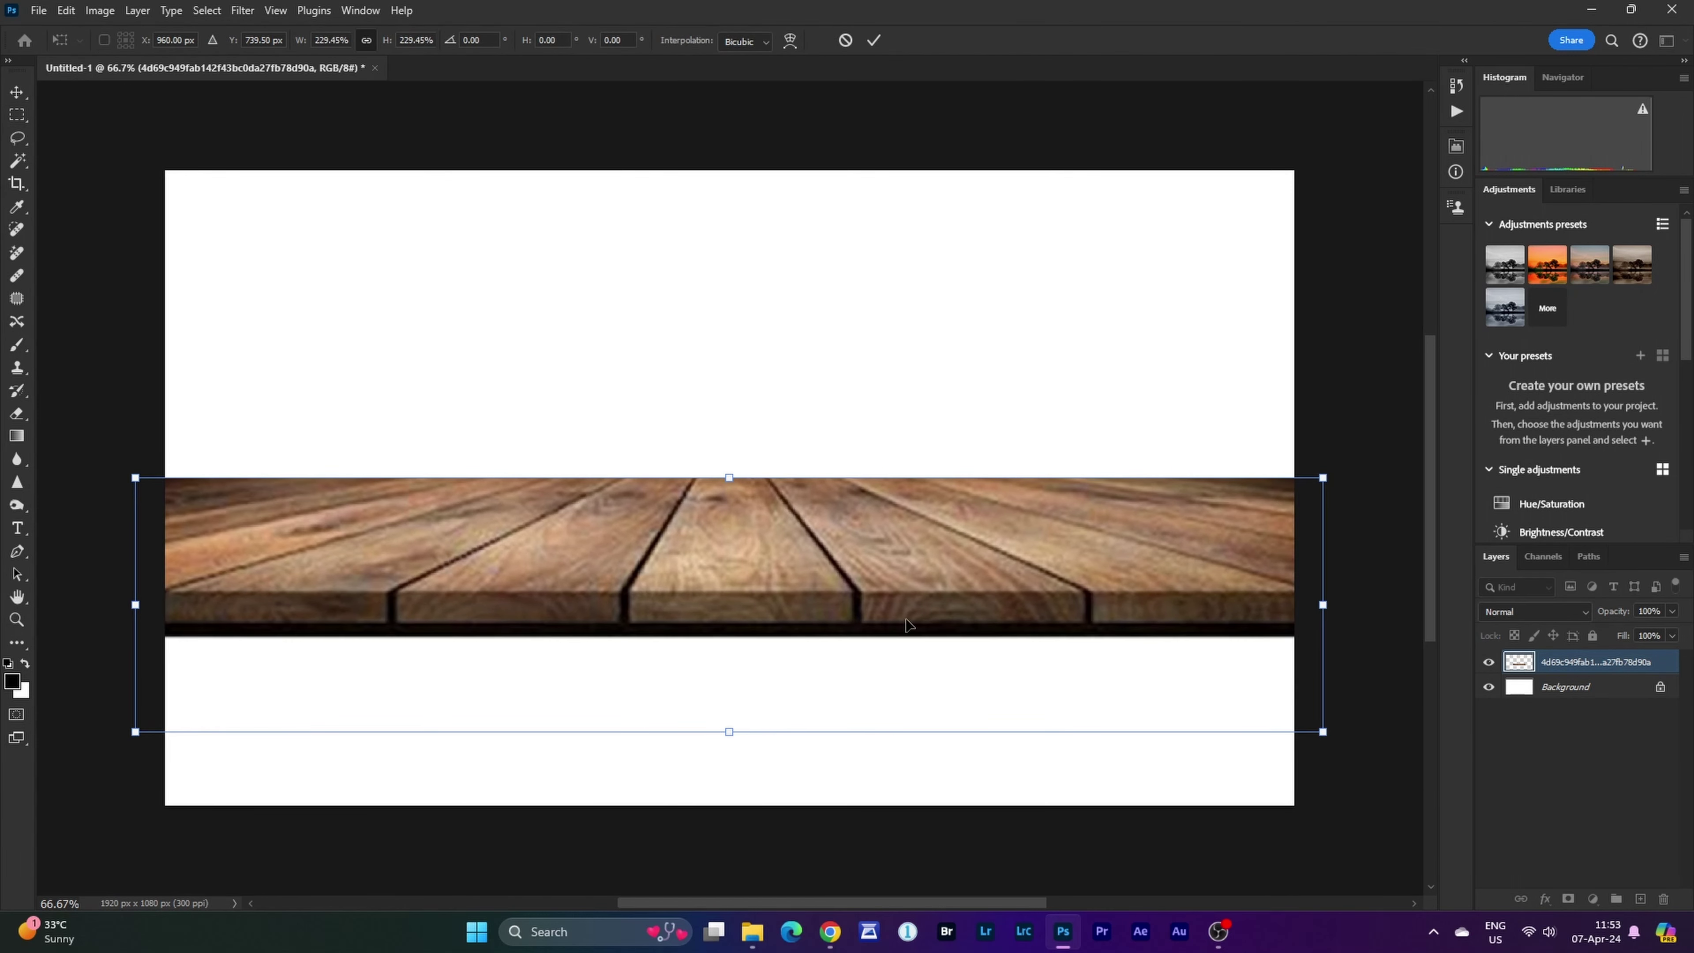
scroll(831, 588, "down", 1)
left_click_drag(814, 571, 814, 718)
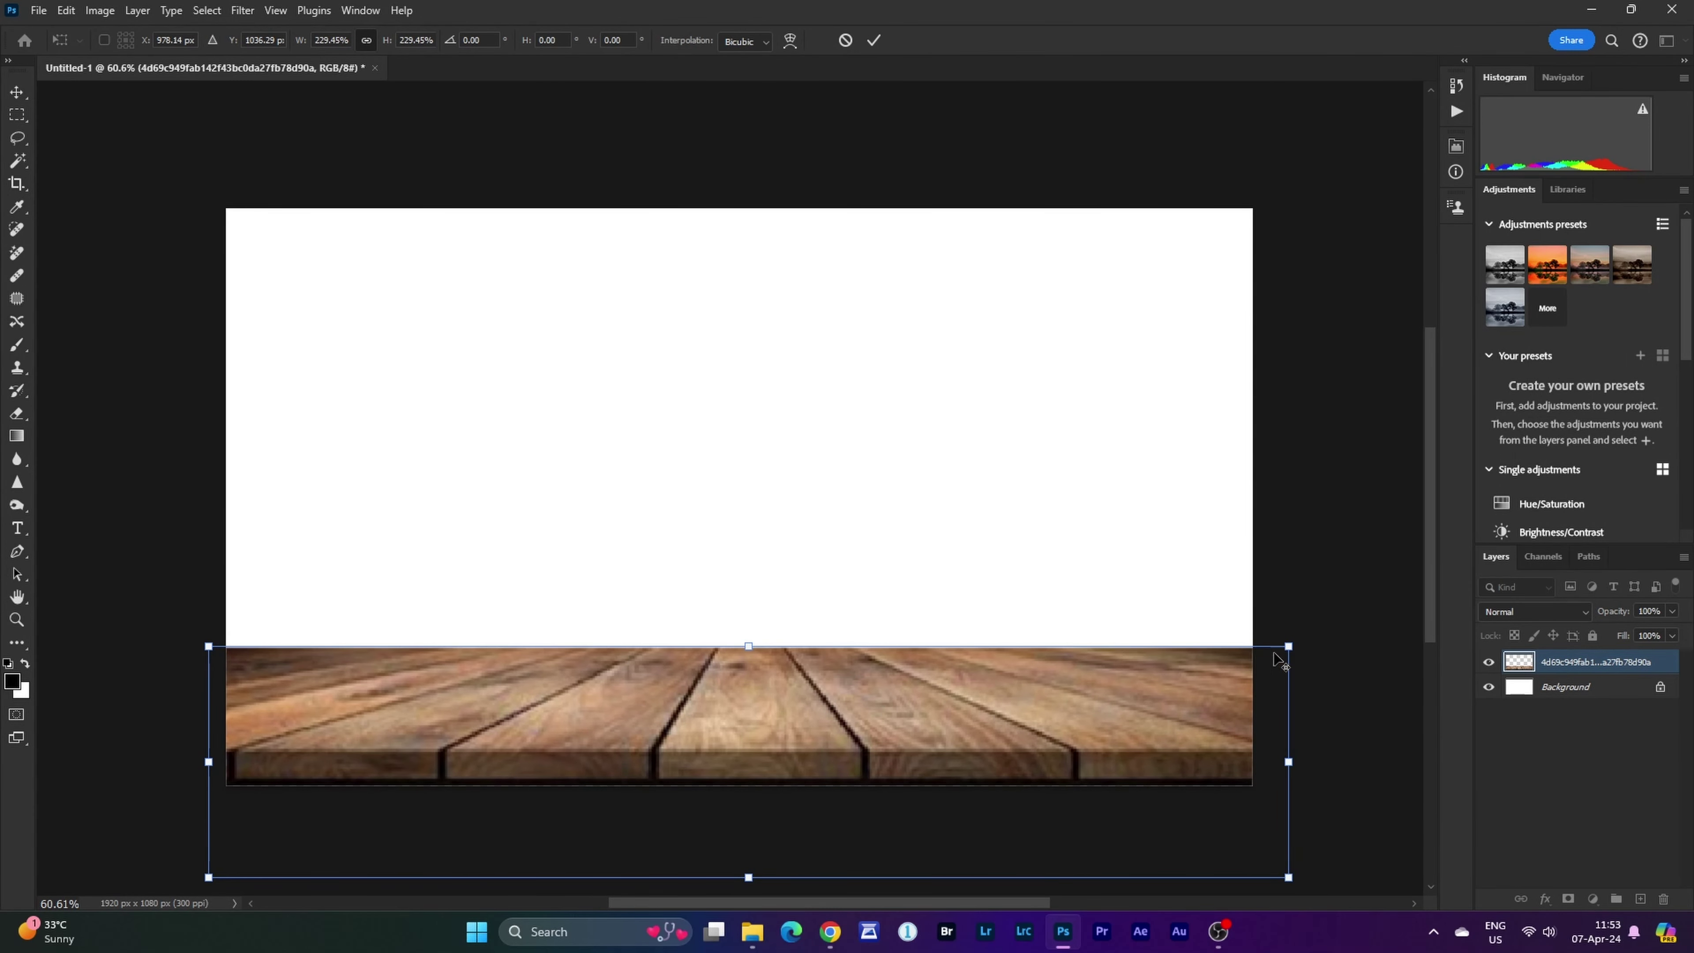
left_click_drag(1274, 660, 1324, 621)
left_click_drag(930, 692, 915, 686)
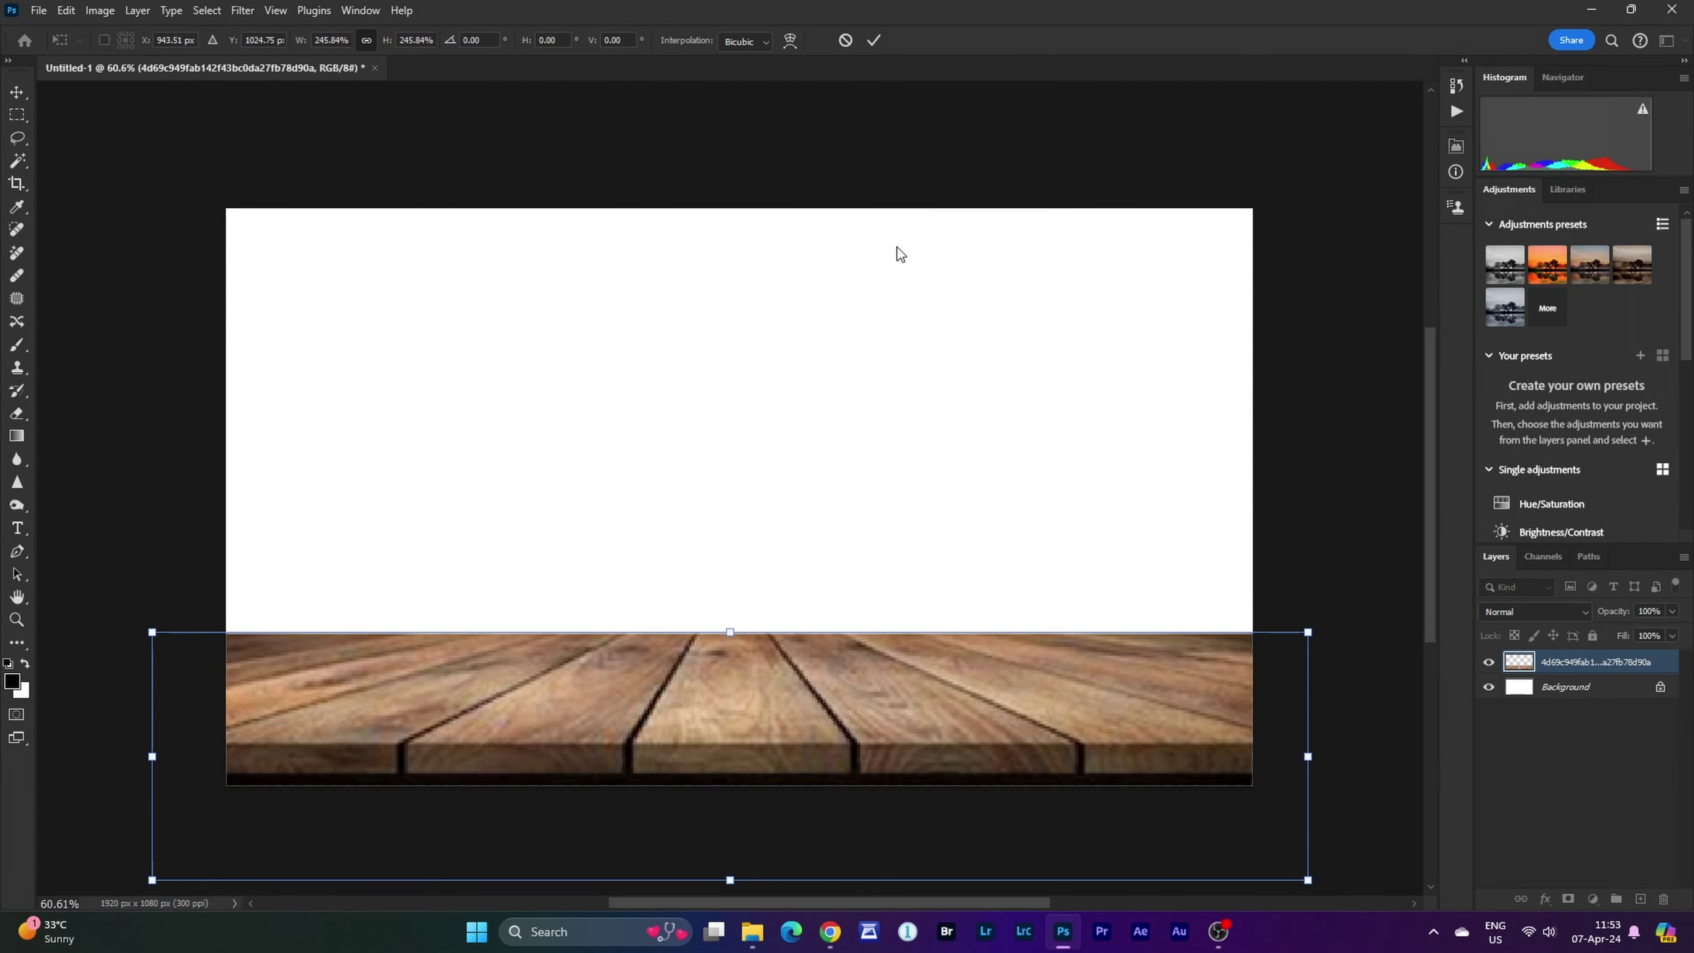
left_click(873, 42)
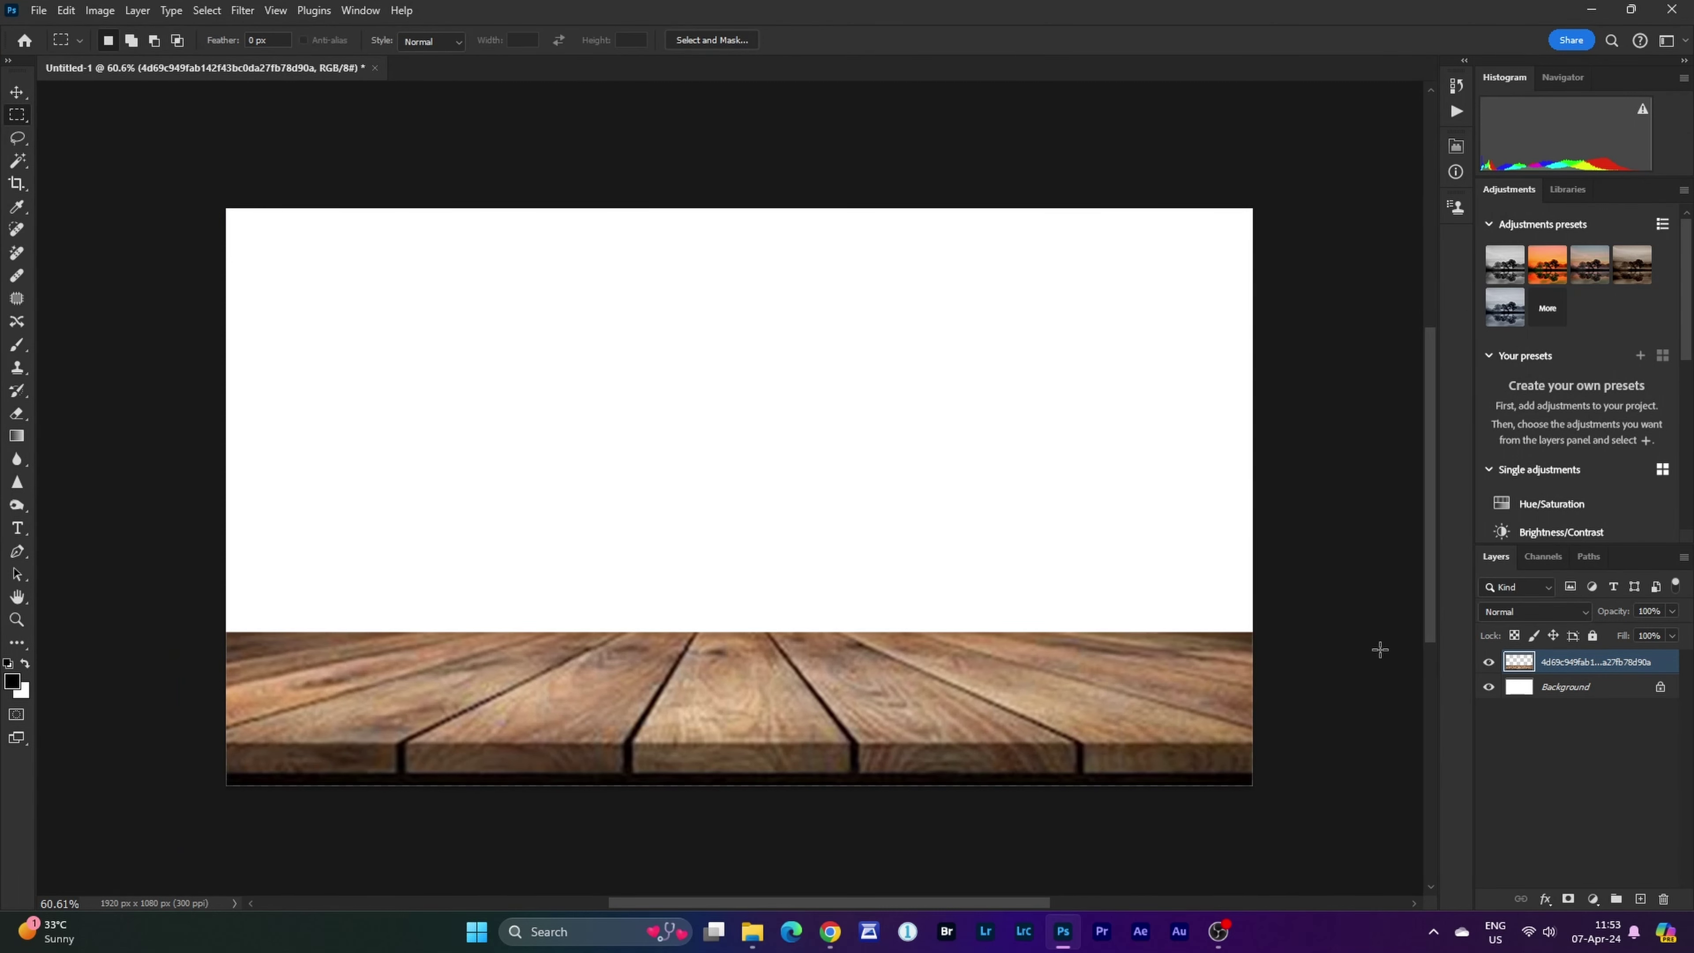
Place the png-transparent orange tree image as an embedded file and move its layer beneath the wooden tabletop layer.
left_click(38, 10)
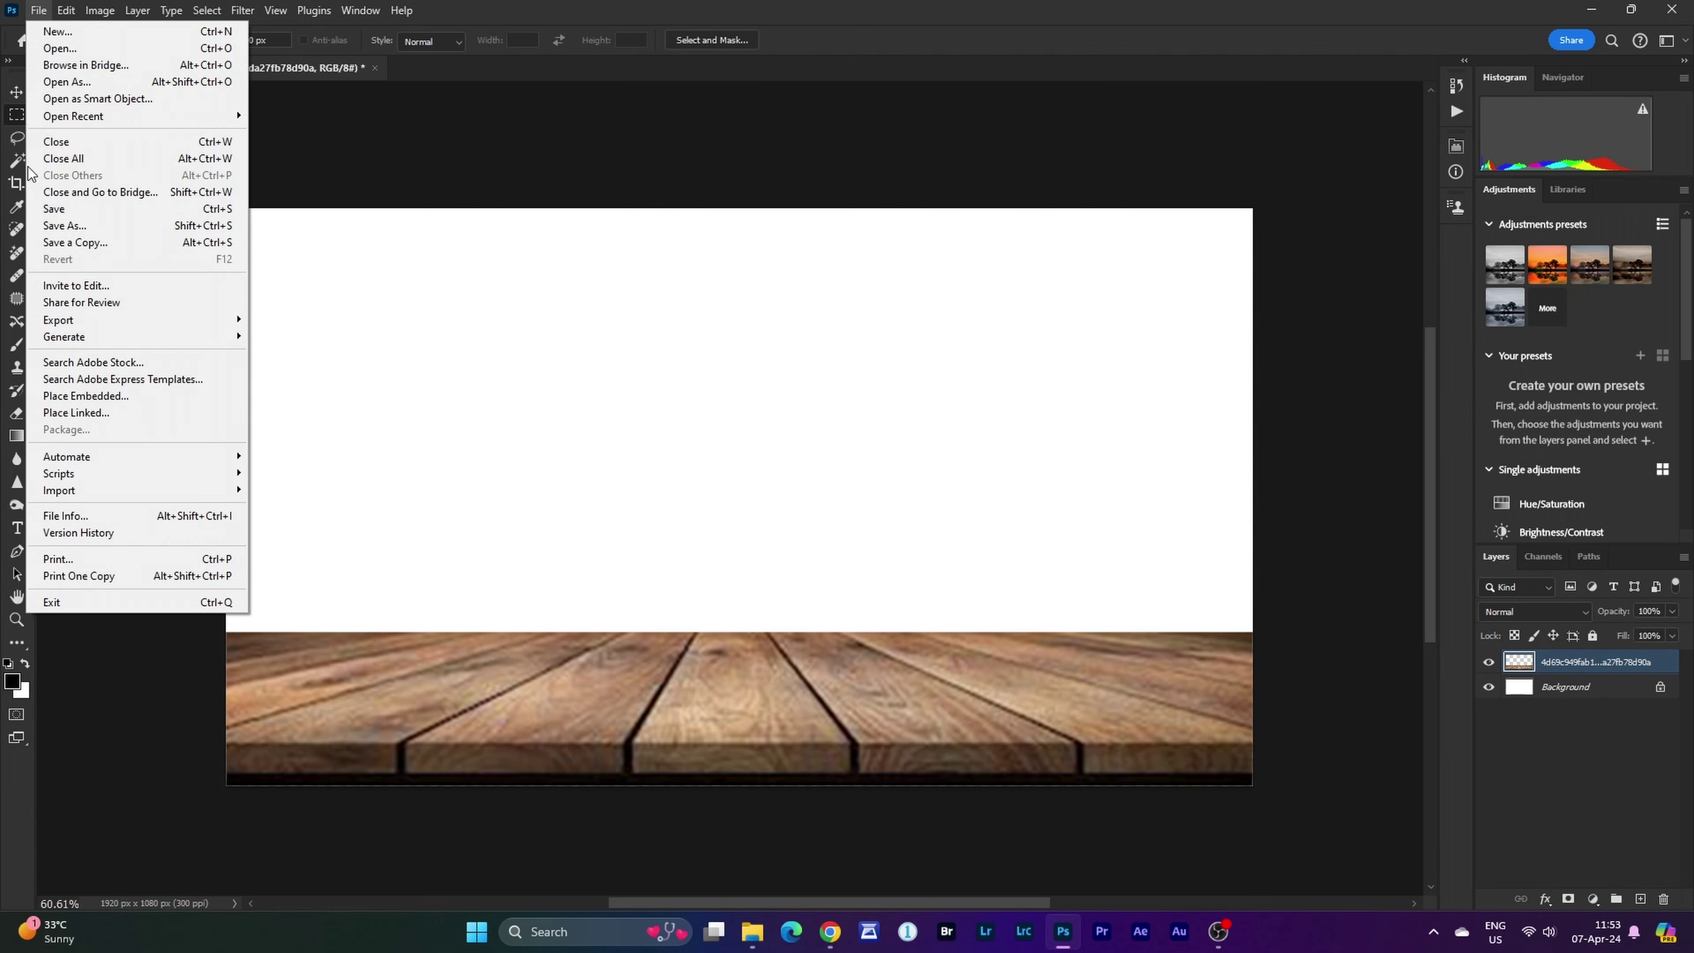
left_click(66, 395)
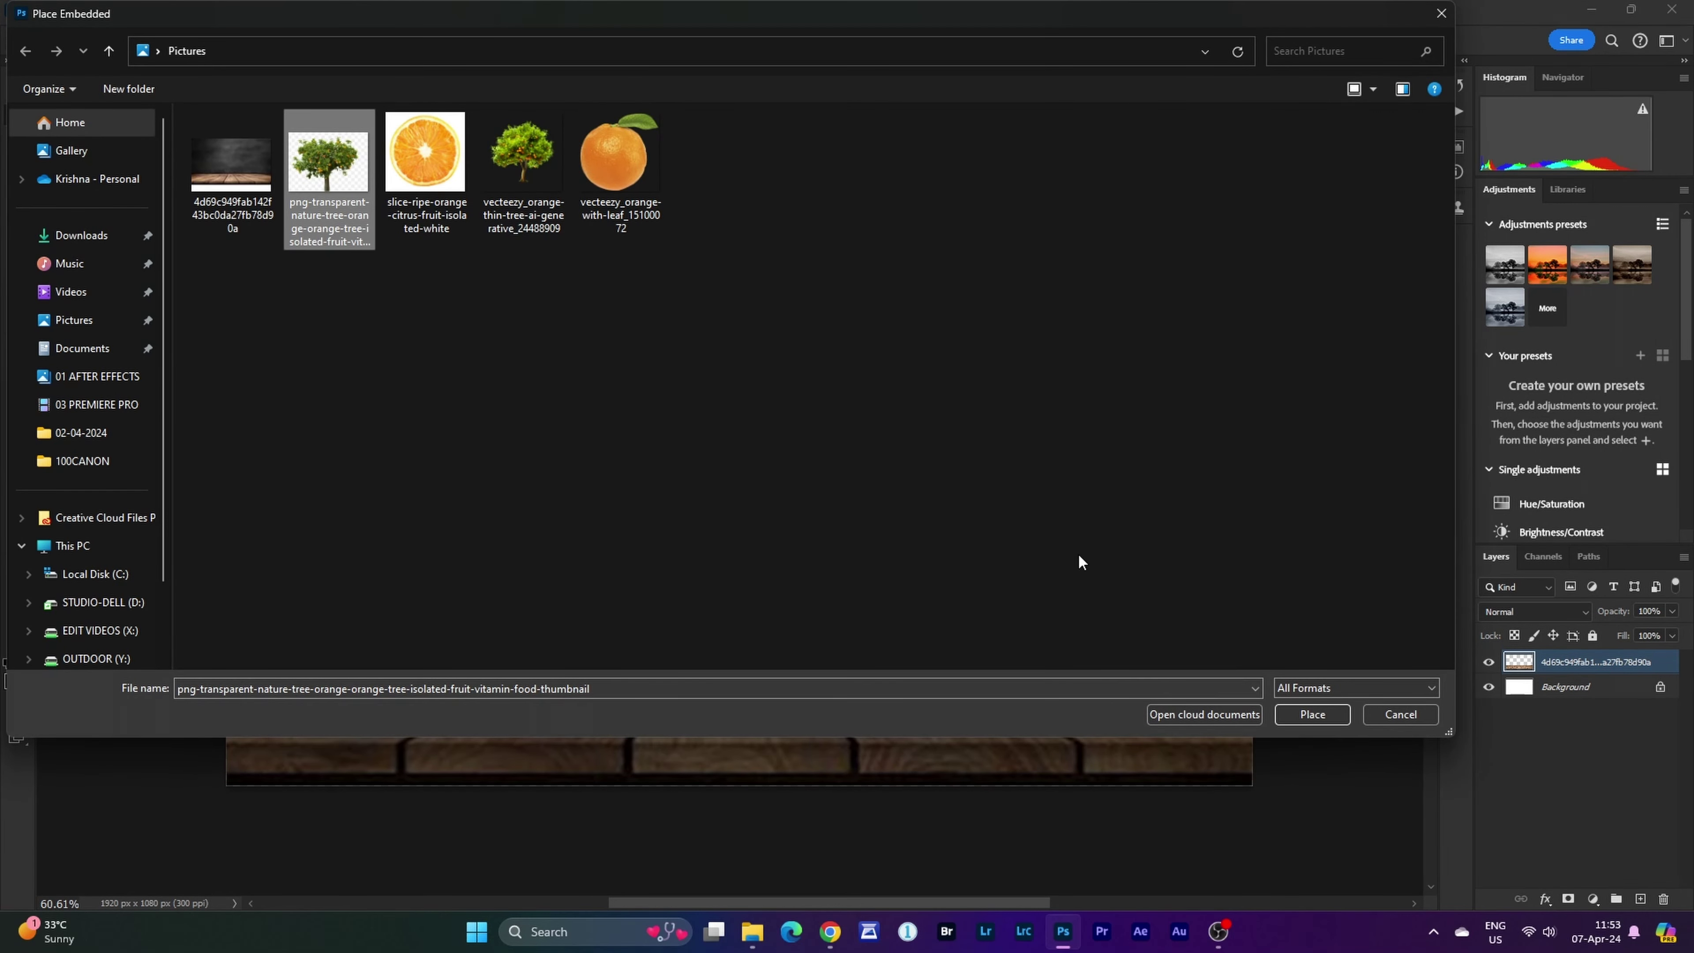
left_click(1311, 714)
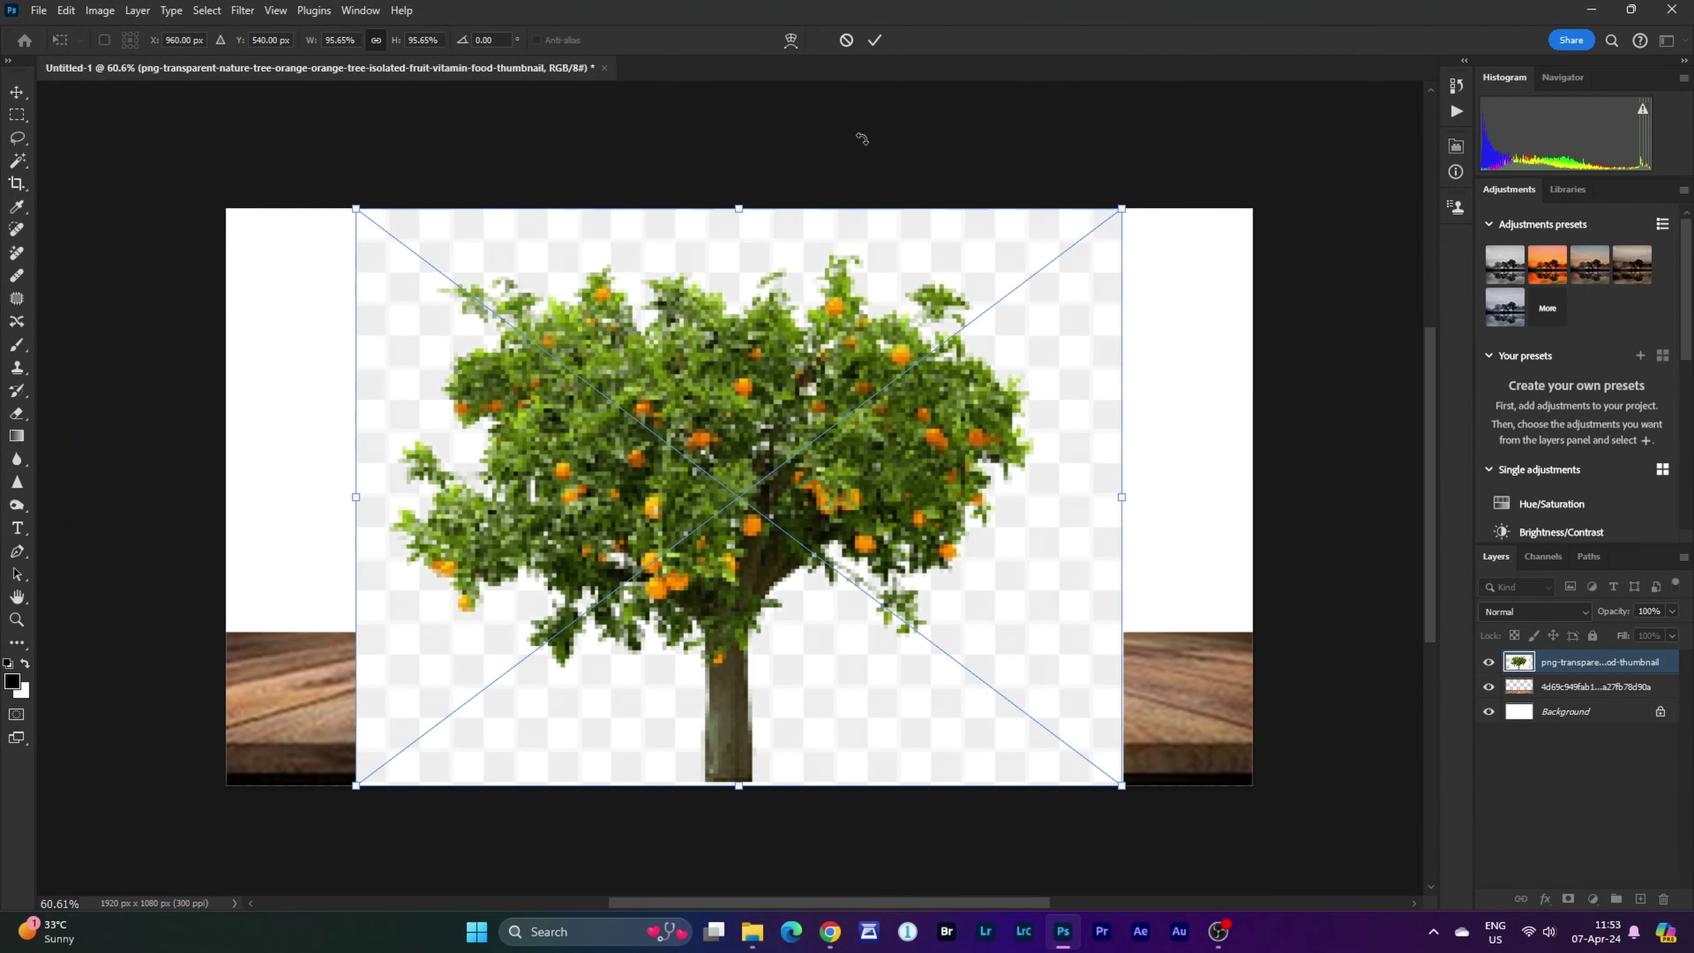
left_click(873, 42)
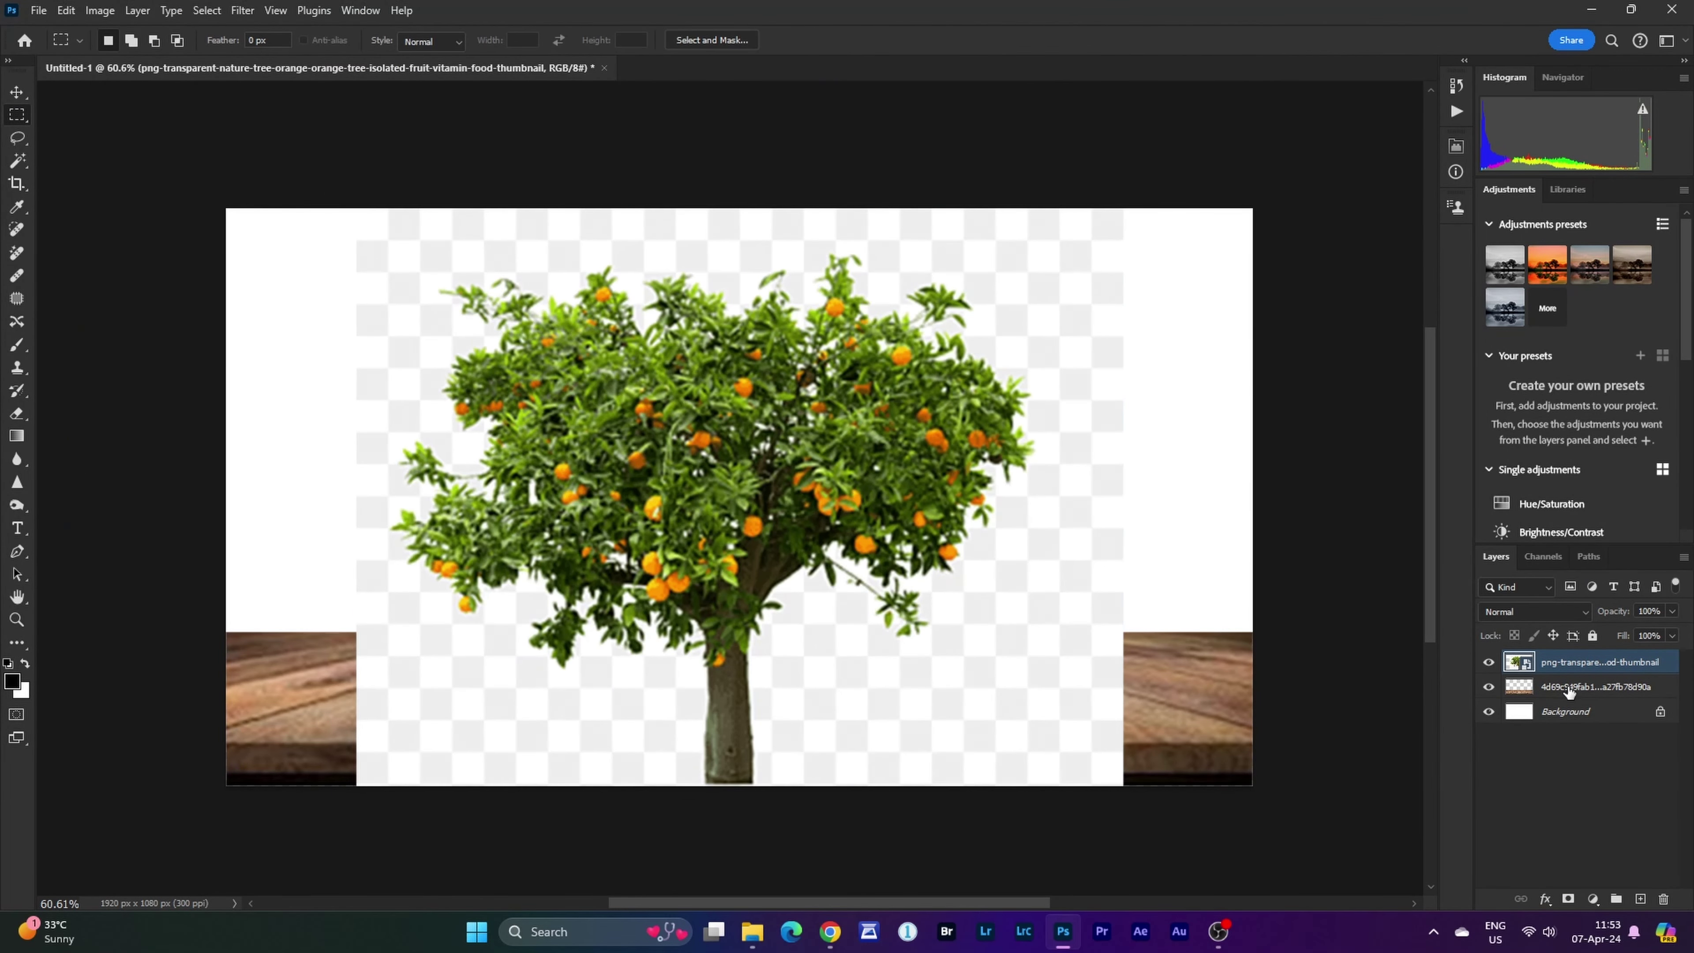
left_click_drag(1571, 671, 1572, 697)
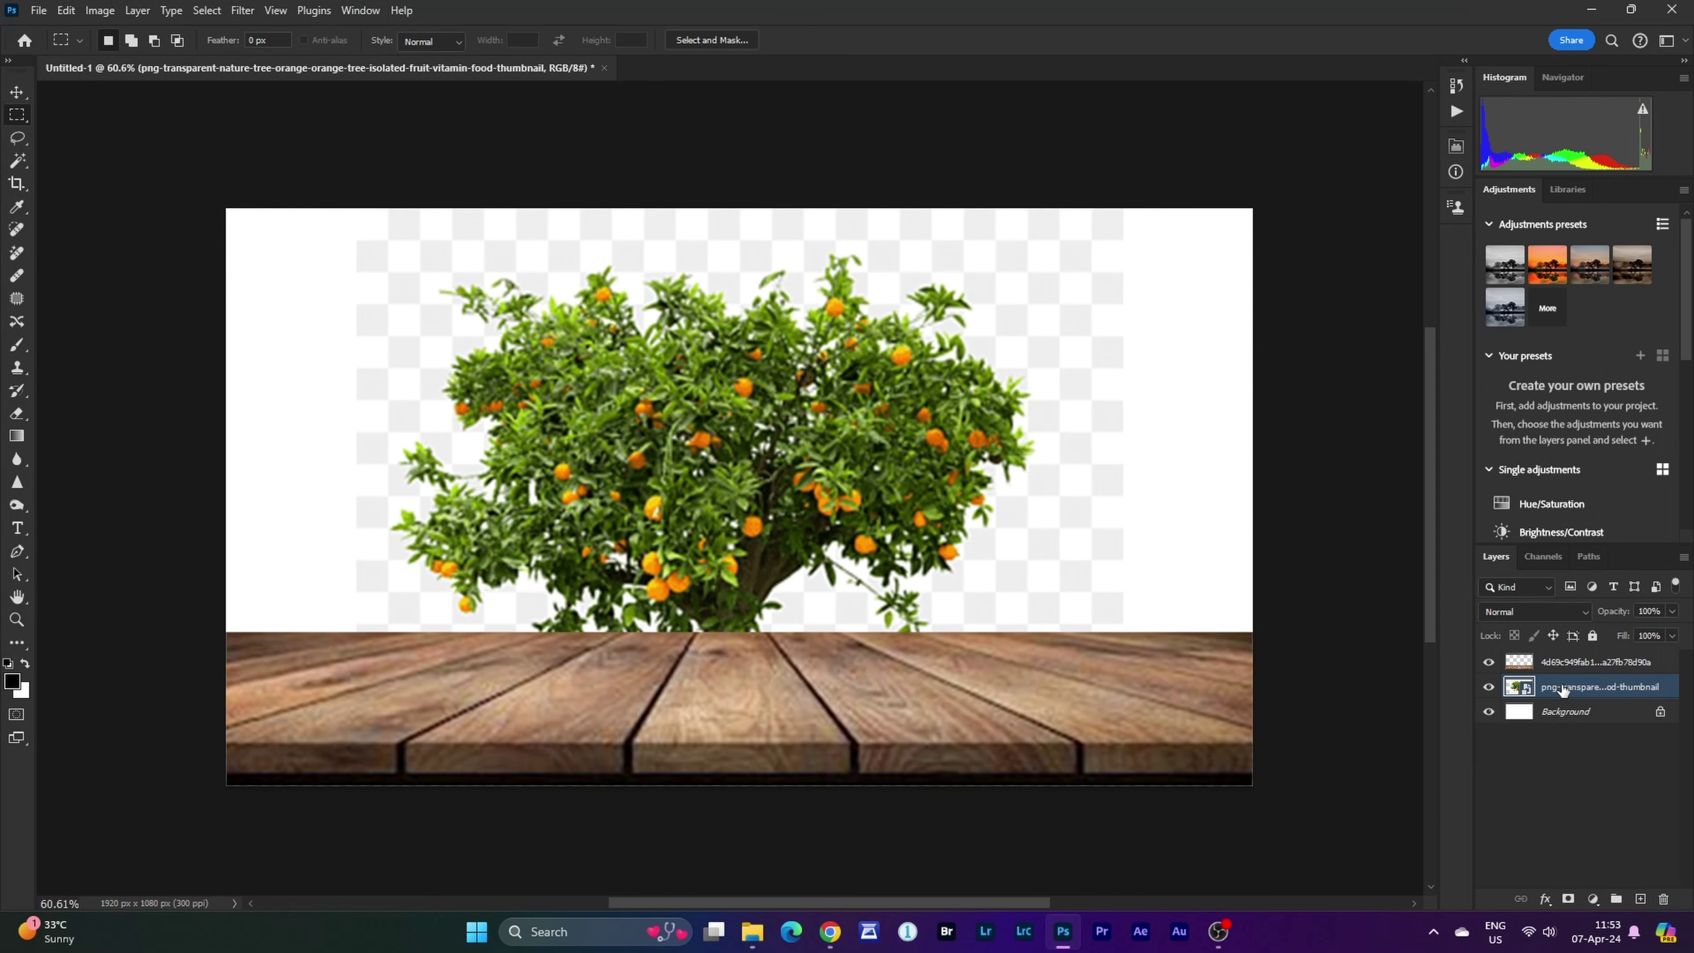
Rasterize the orange tree layer and enlarge it to about 169%, positioning the foliage across the canvas behind the table.
right_click(1562, 689)
scroll(892, 586, "down", 1)
key("ctrl+t")
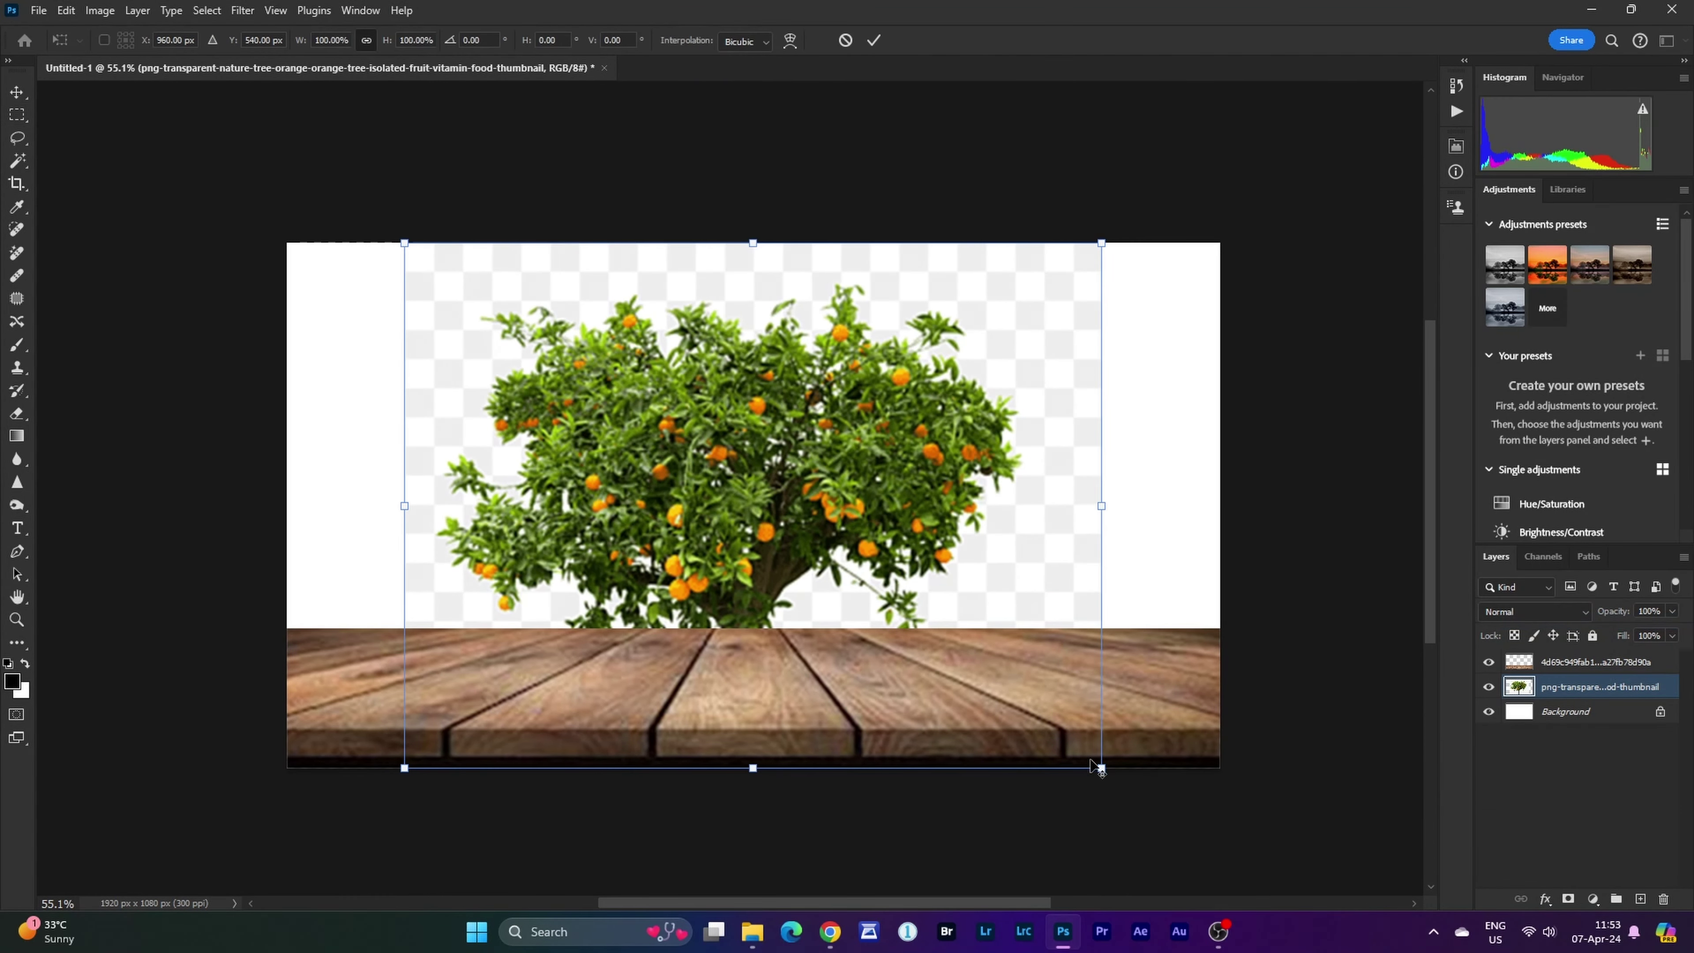
left_click_drag(1100, 768, 1342, 934)
left_click_drag(786, 473, 827, 475)
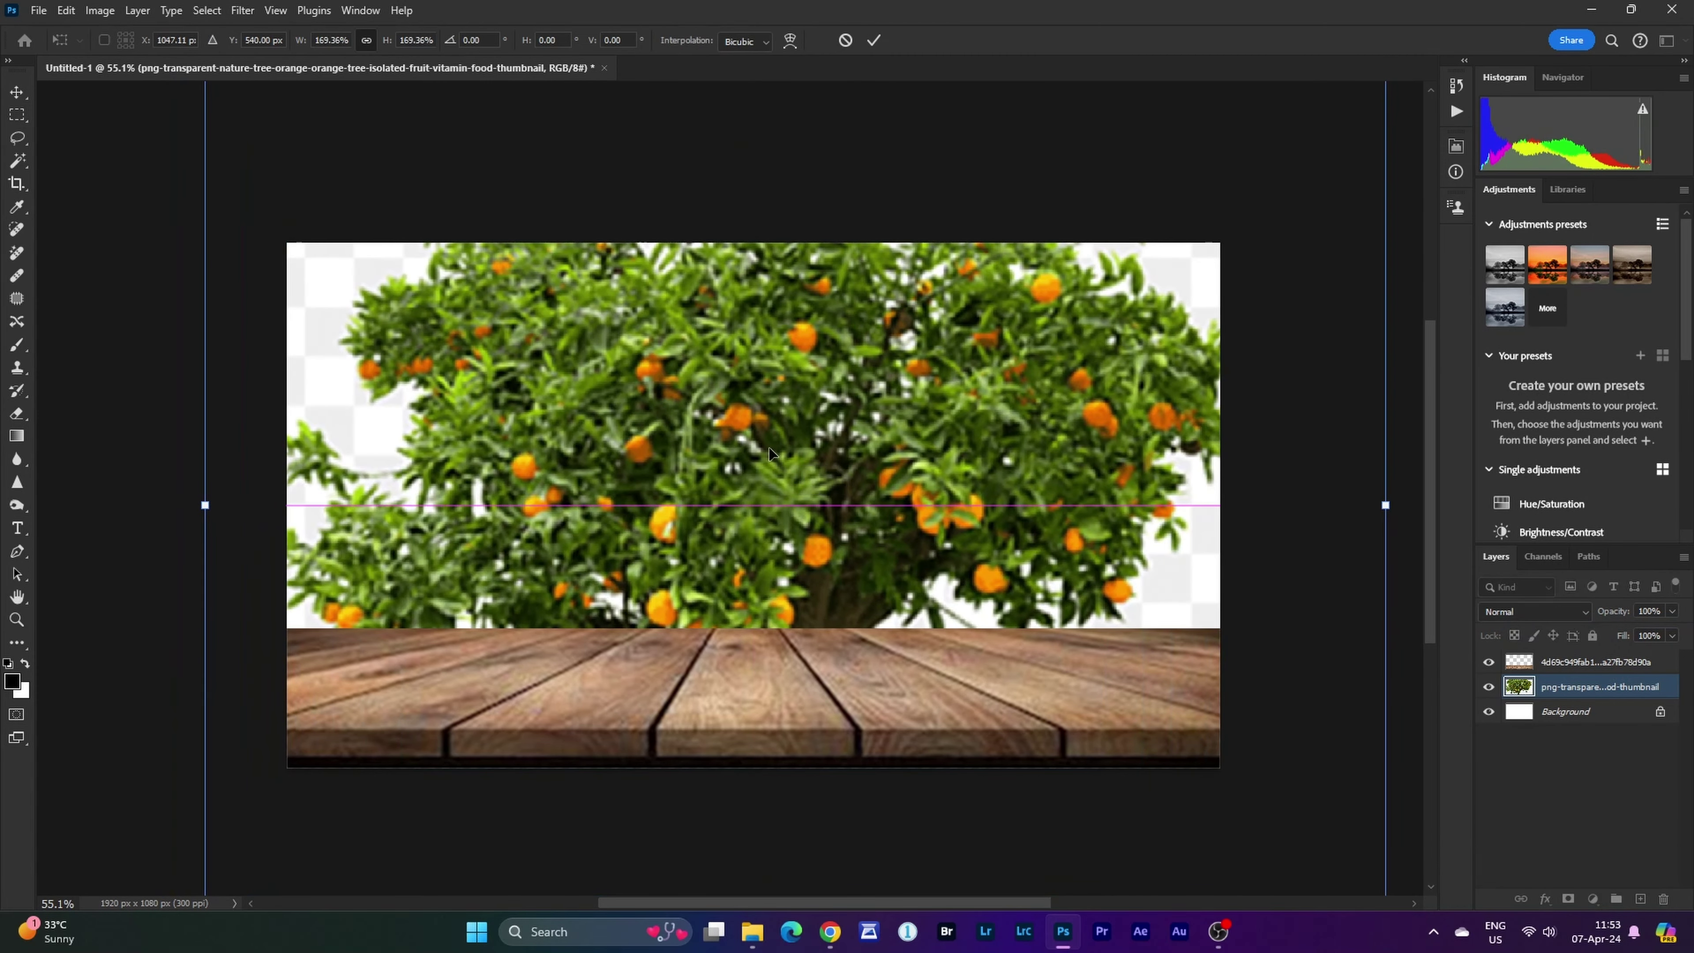
left_click(870, 41)
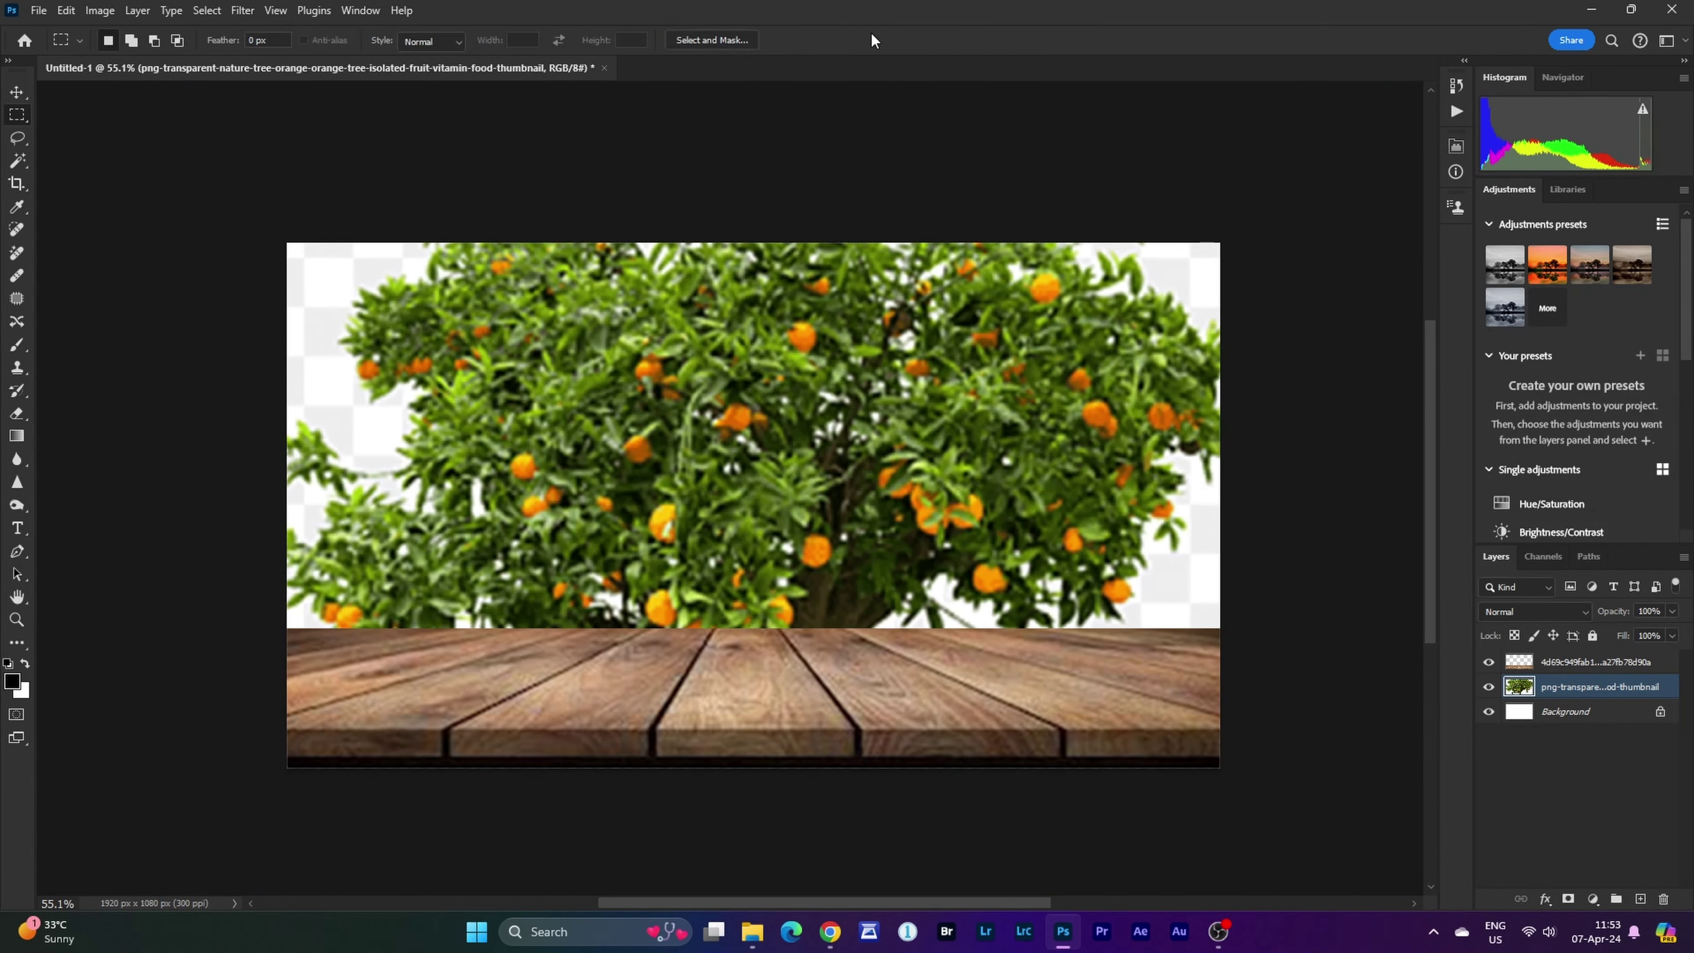
Apply a Gaussian Blur with a radius of about 30 pixels to the orange tree layer.
left_click(242, 10)
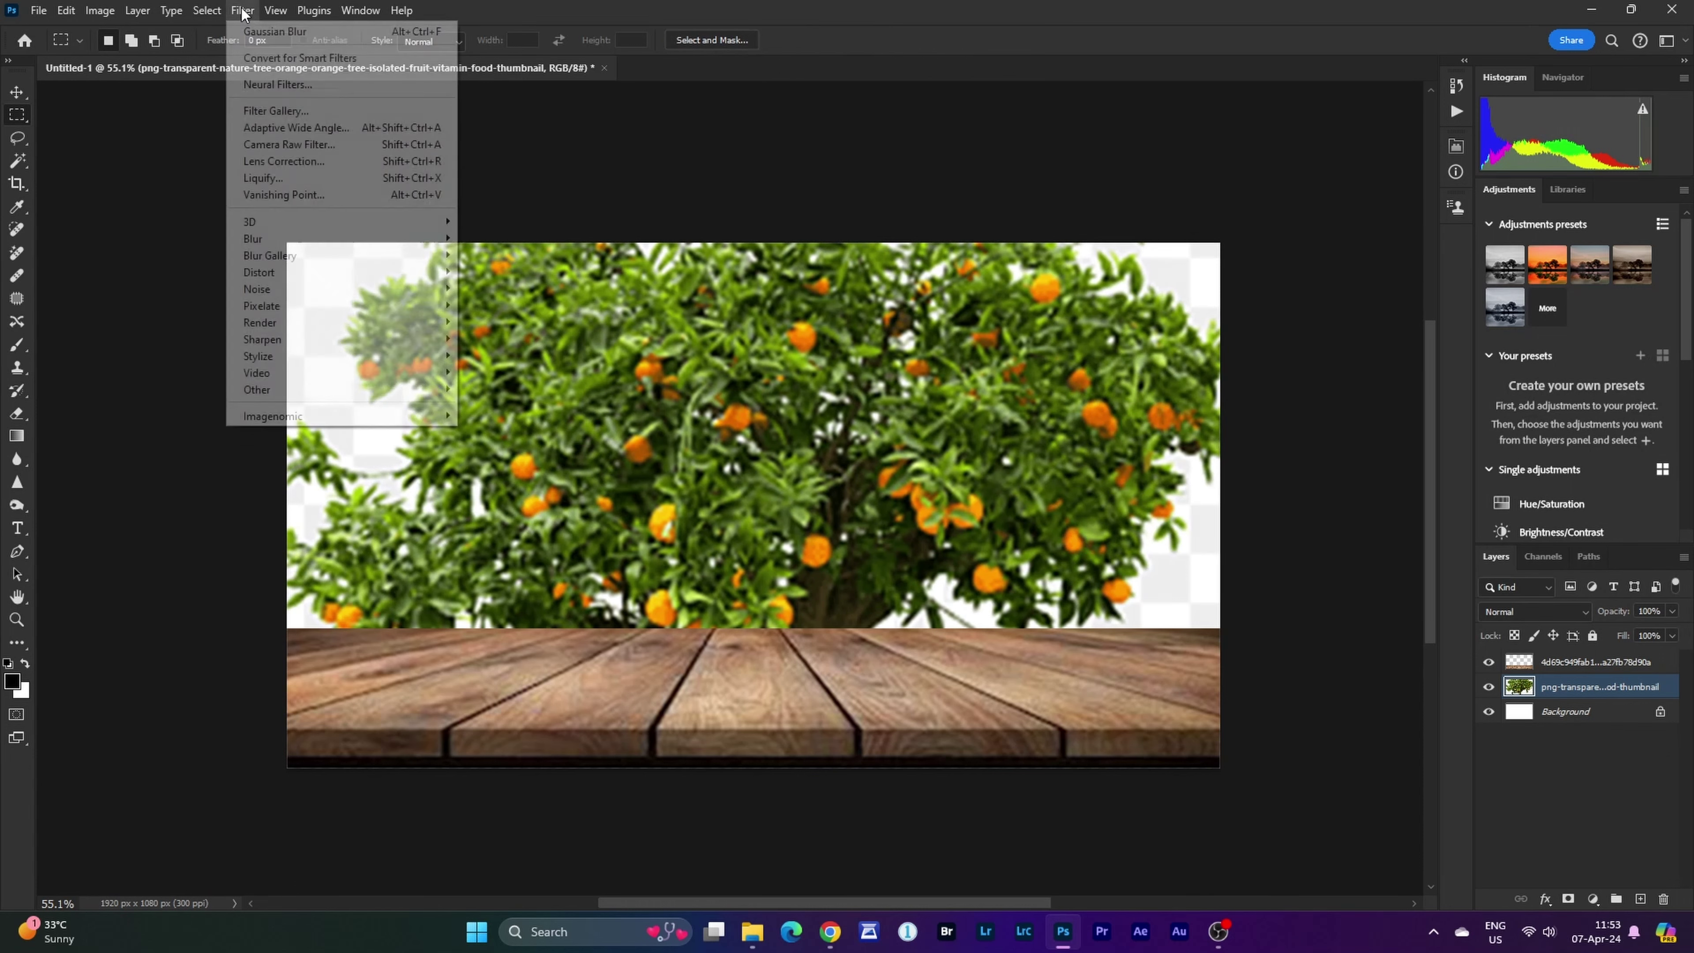
mouse_move(270, 237)
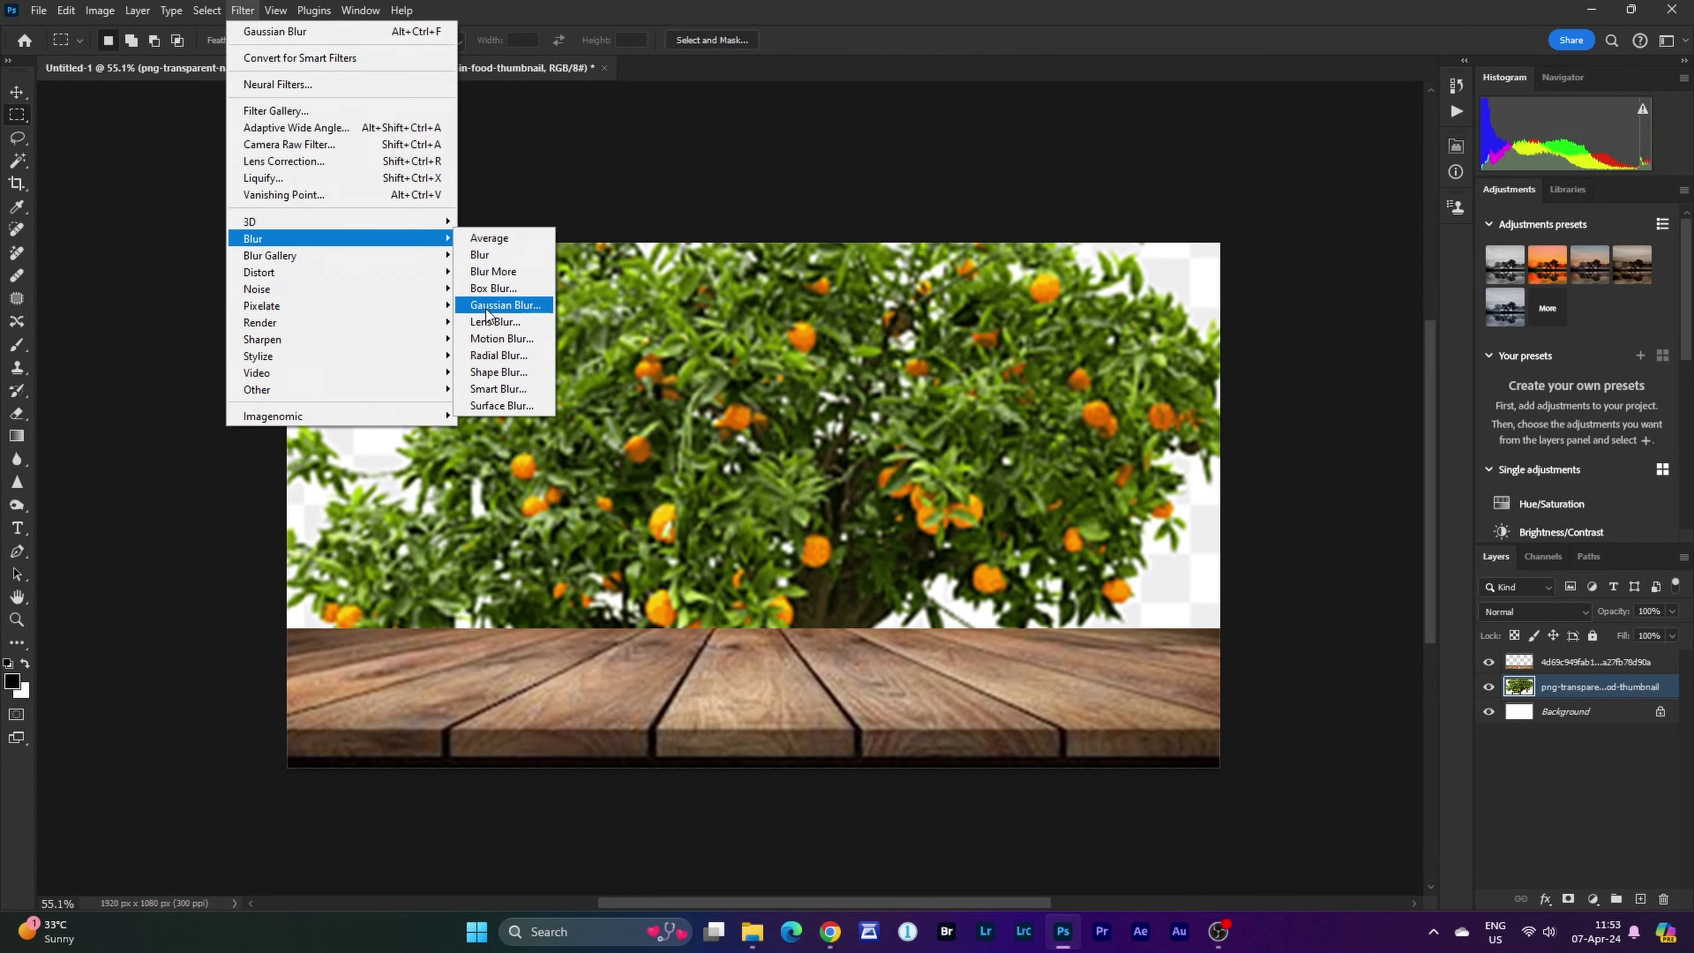
left_click(504, 304)
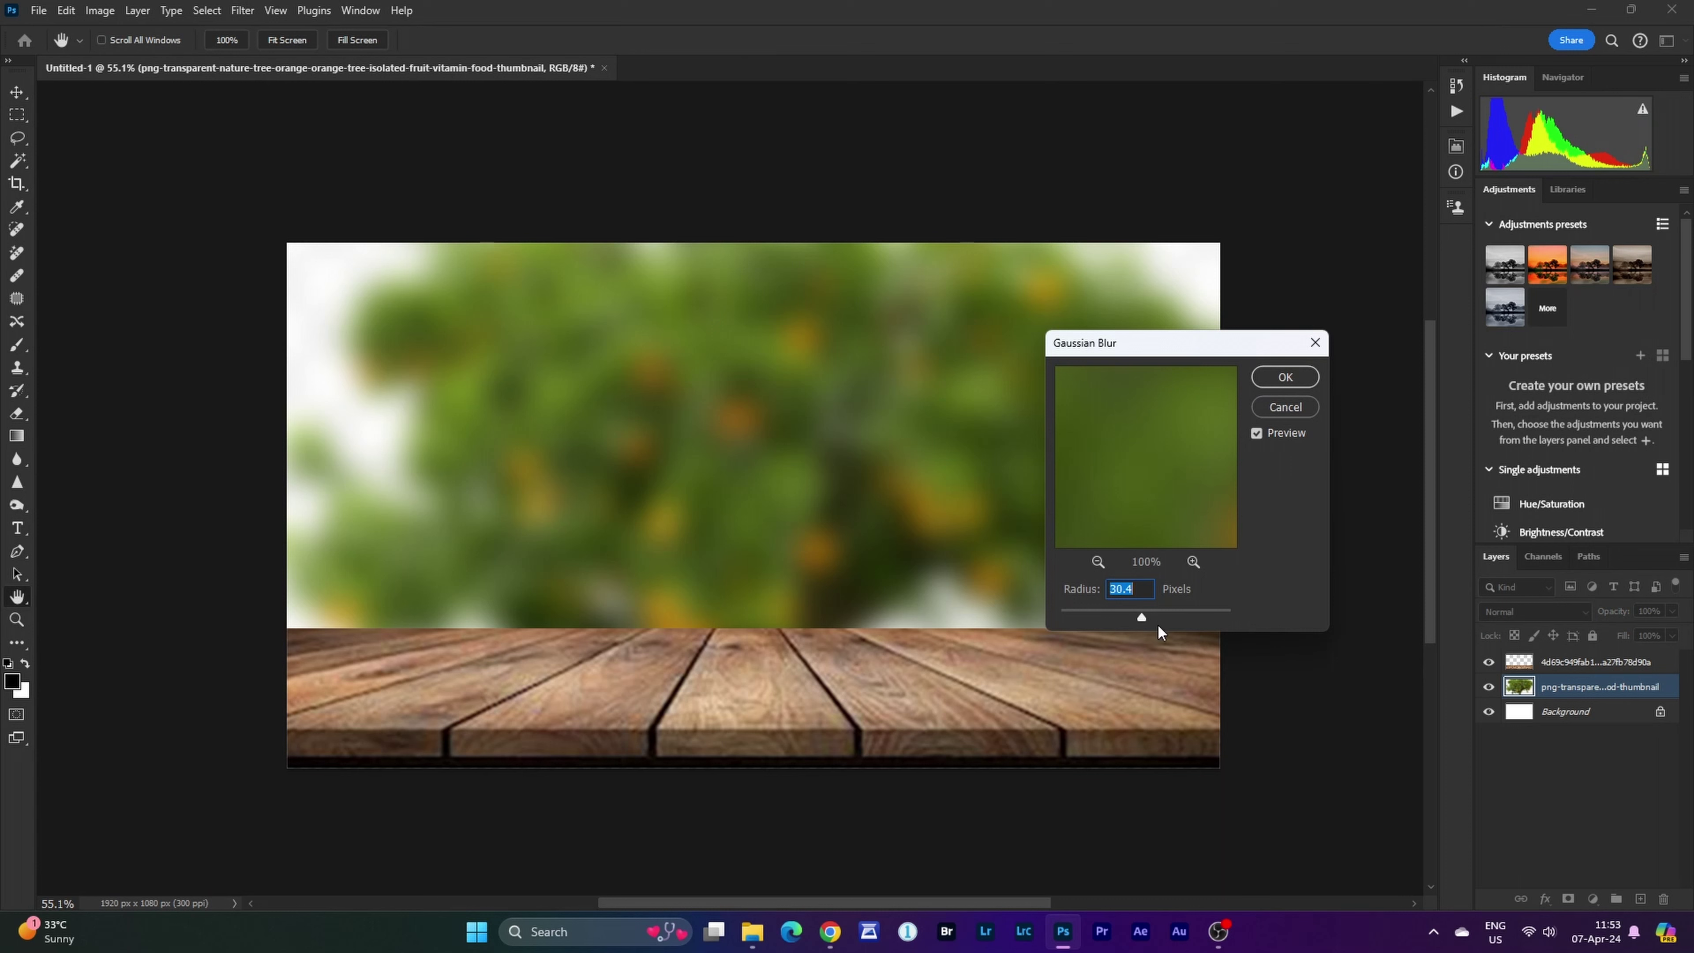
left_click_drag(1141, 617, 1139, 617)
left_click(1270, 376)
key("m")
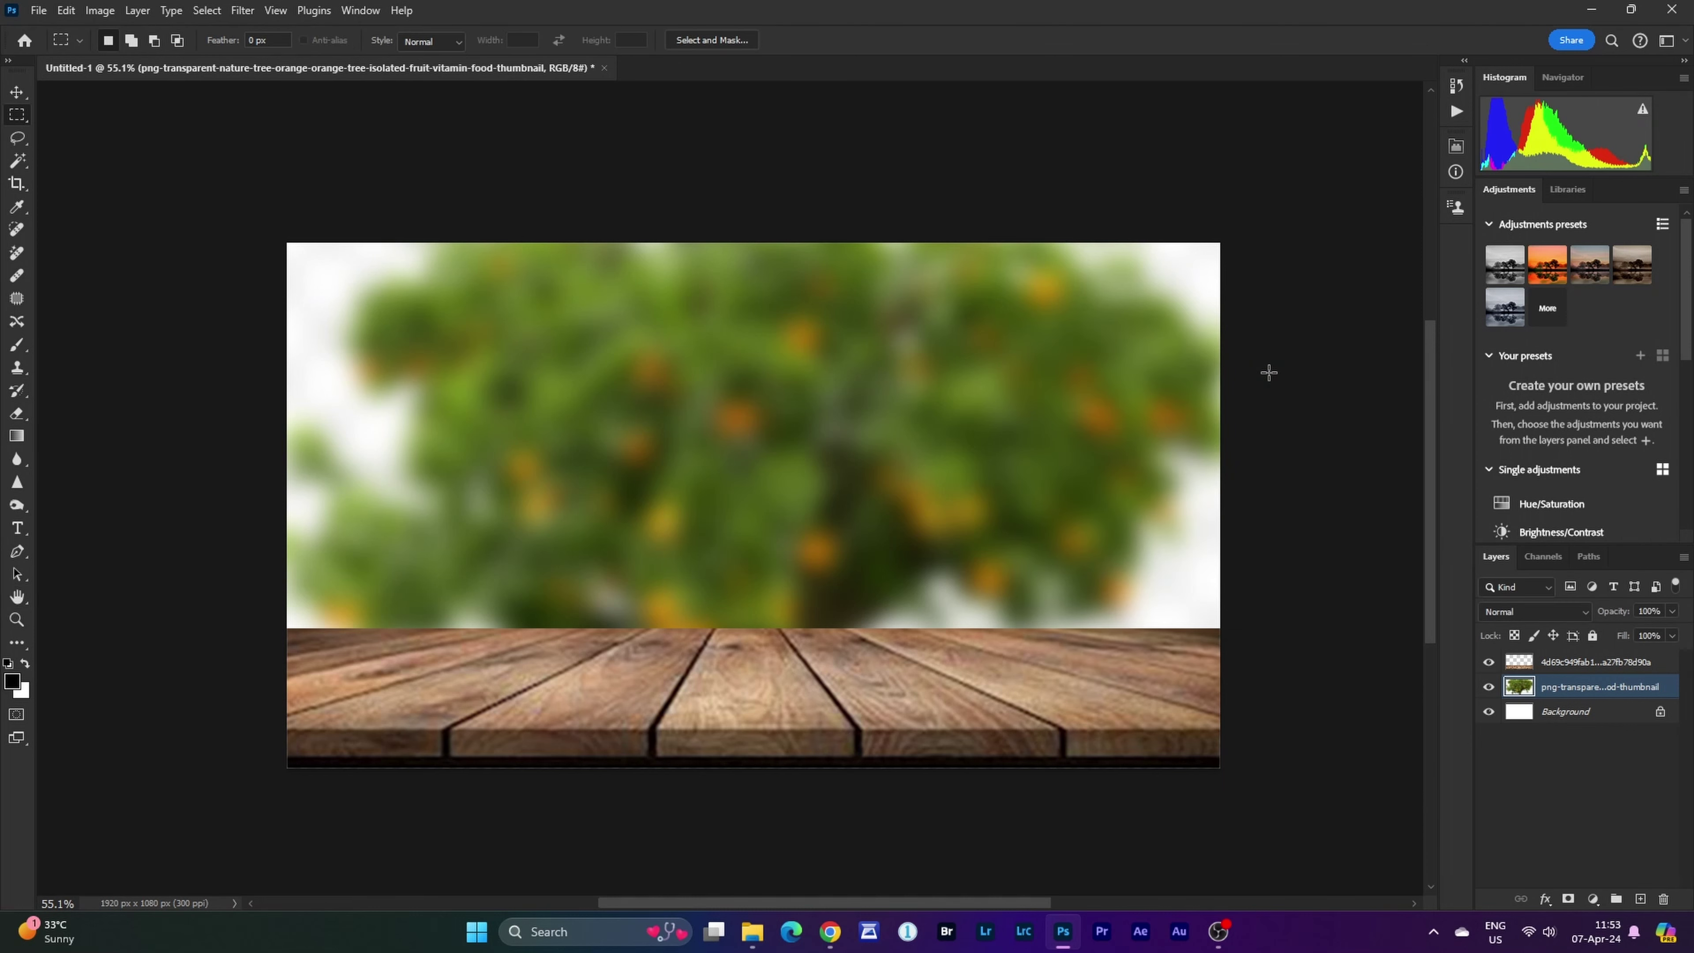
Group the tabletop and orange tree layers and name the group BG.
left_click(1558, 667, "ctrl")
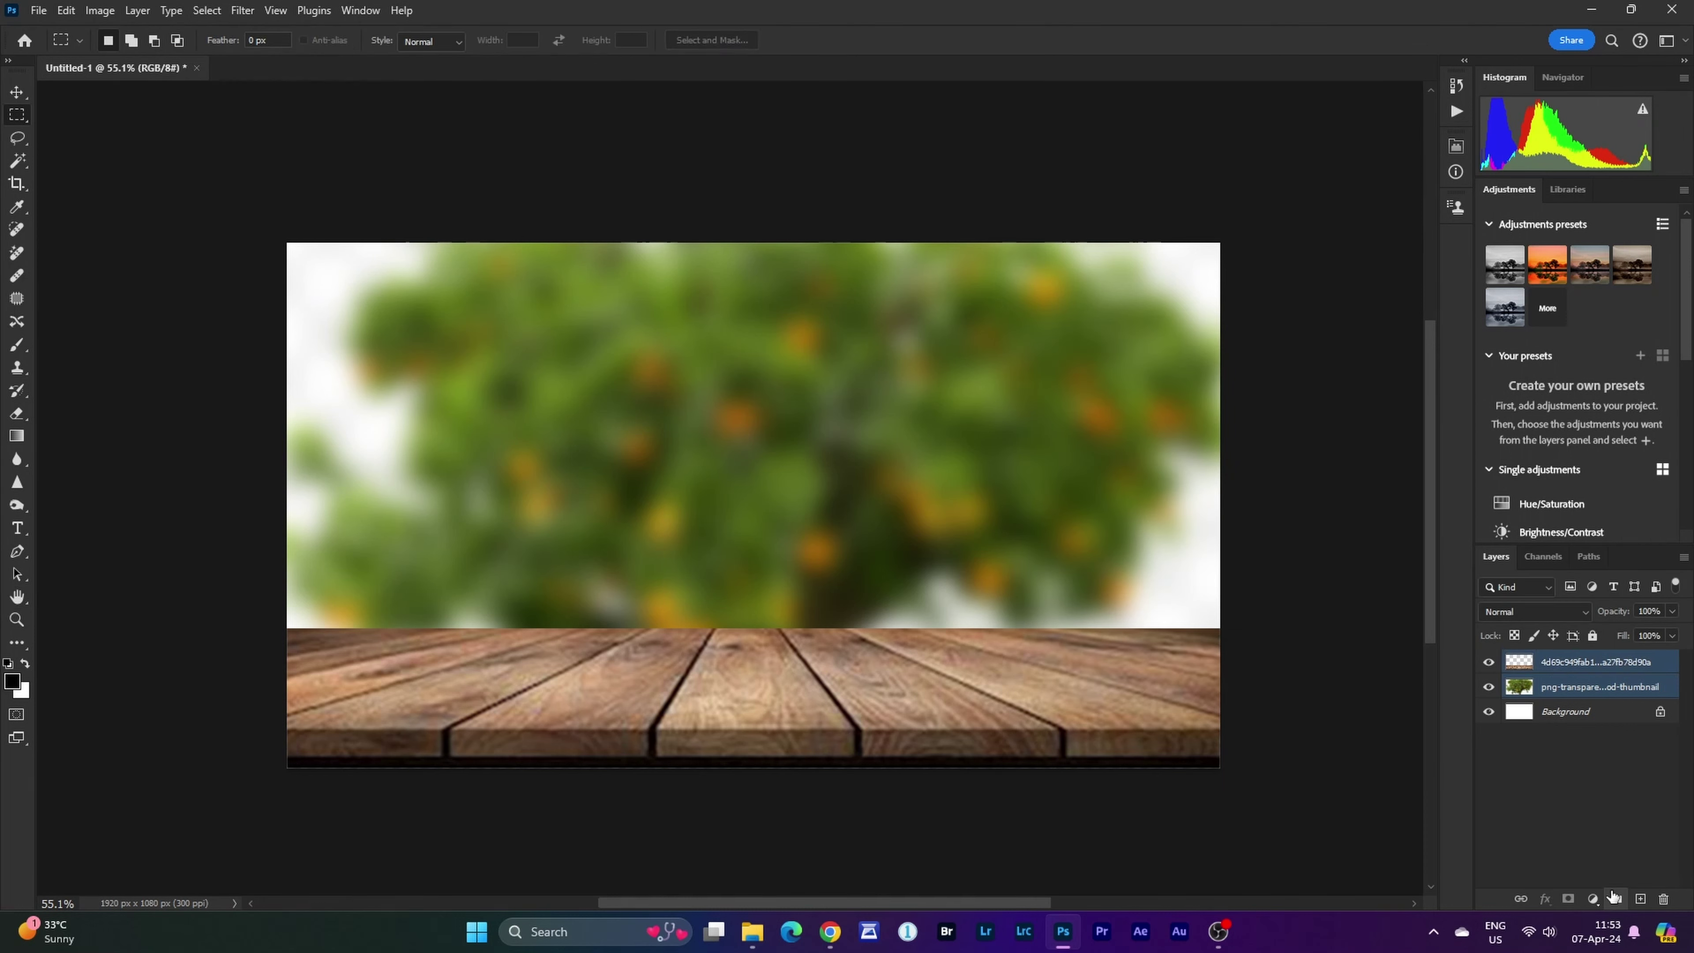
left_click(1613, 896)
double_click(1554, 662)
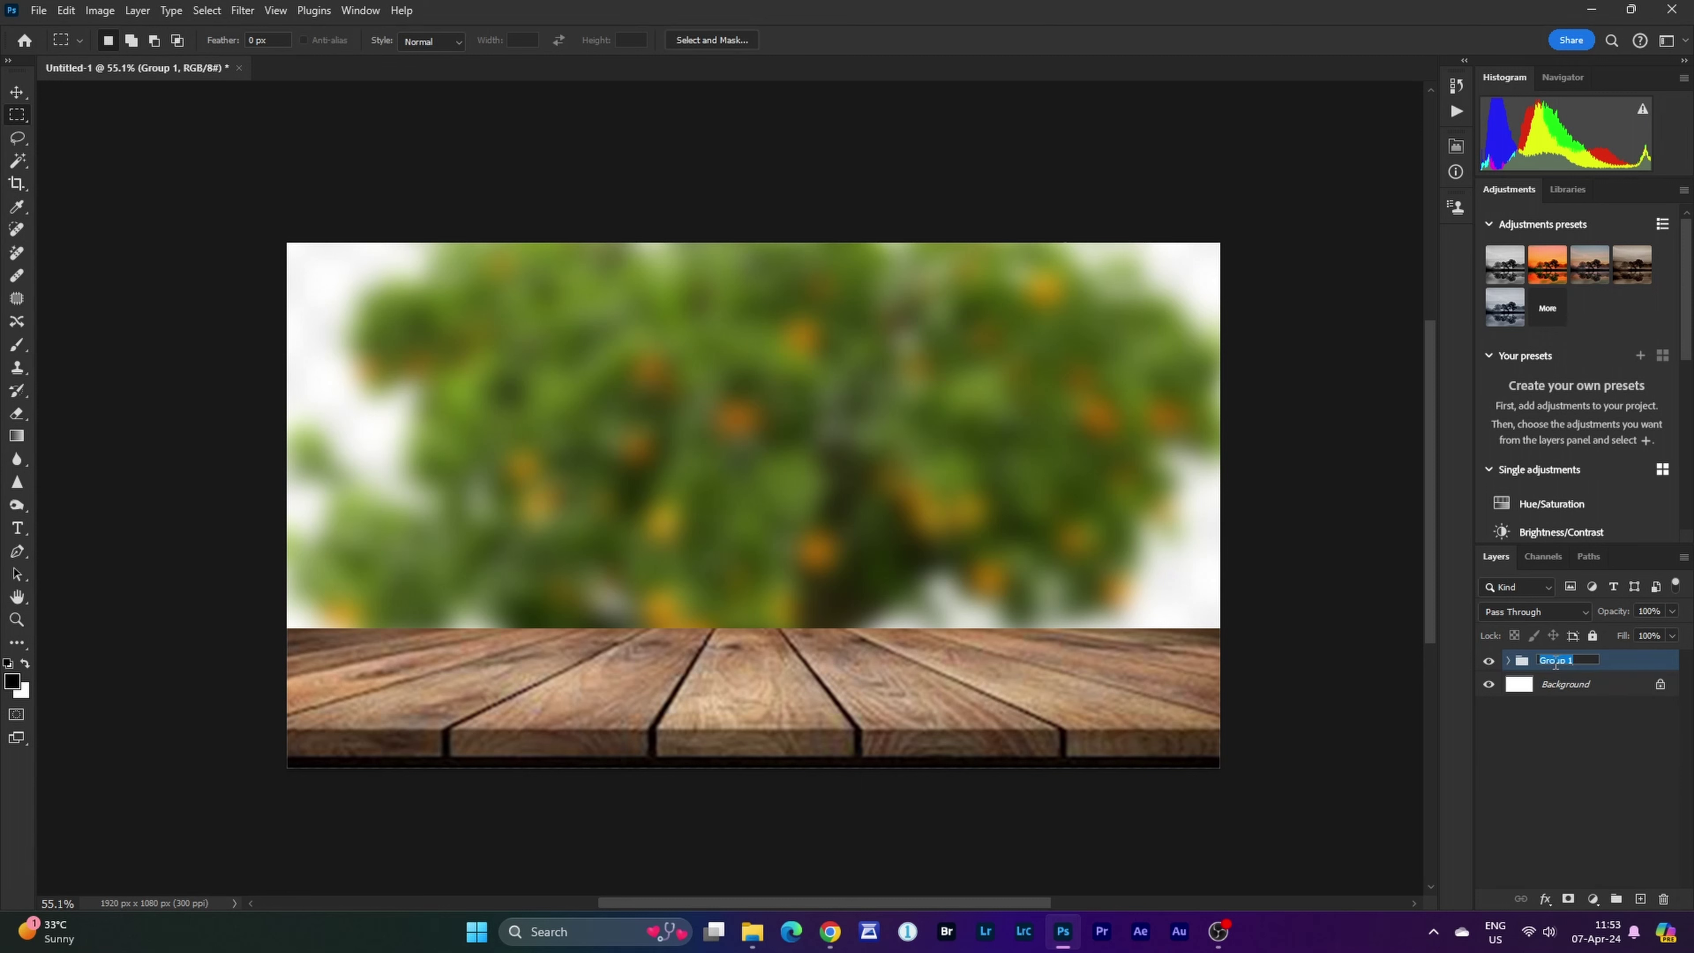
key("Return")
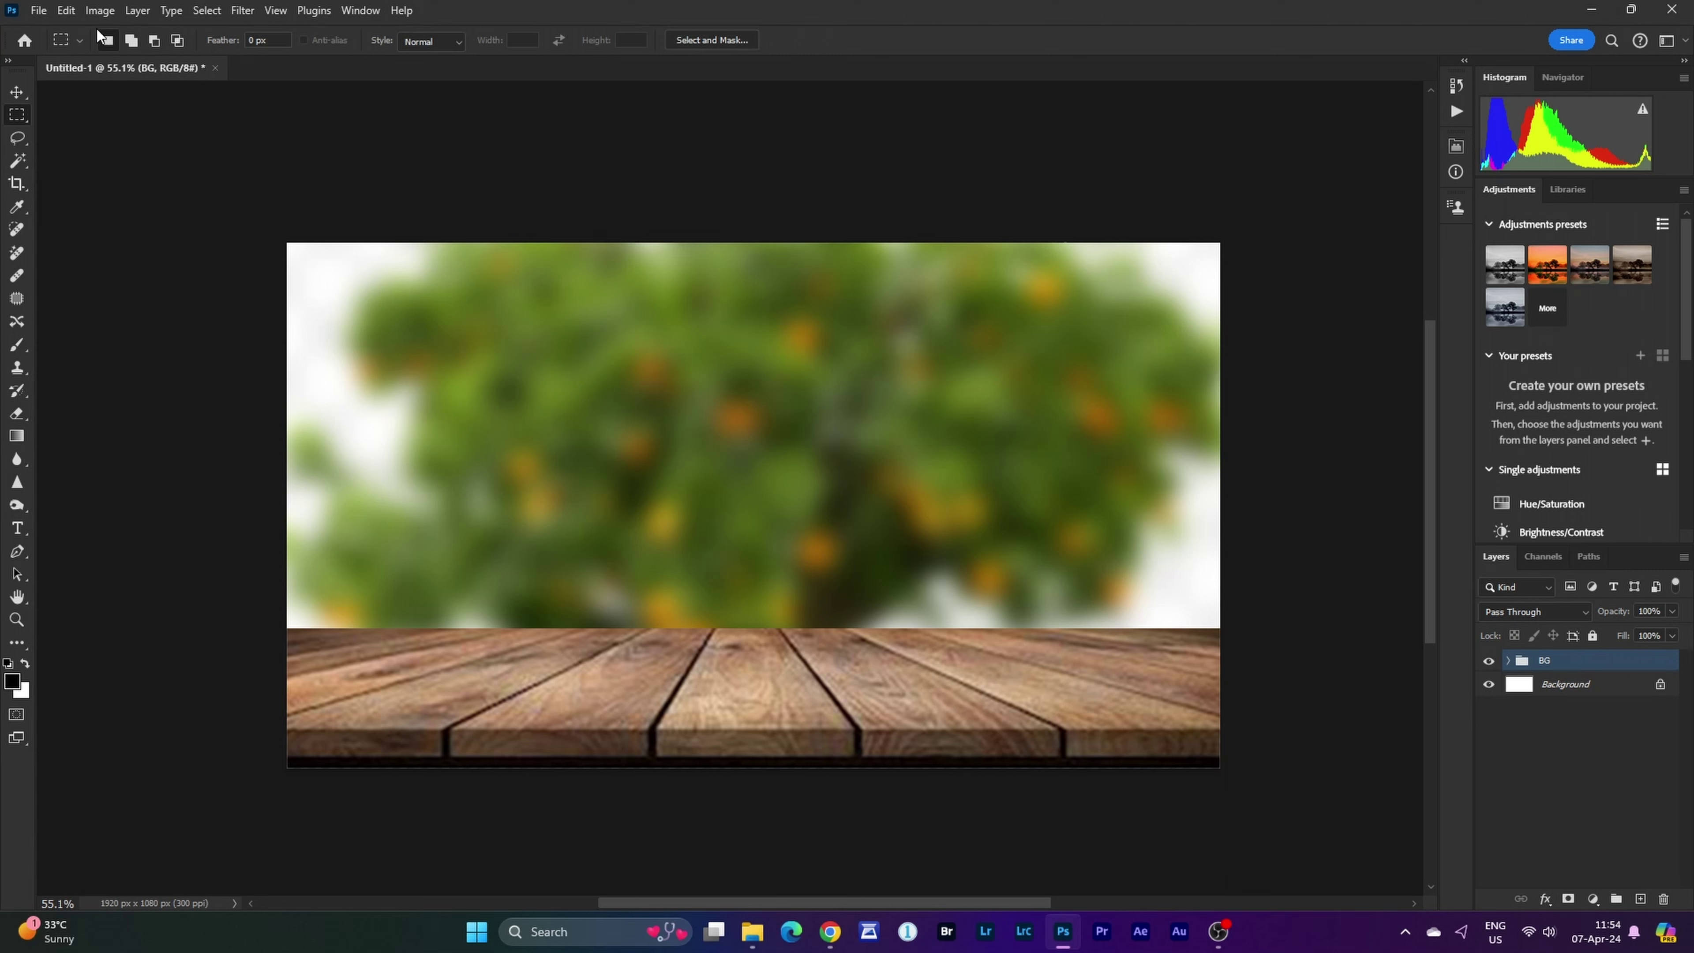
Place the vecteezy_orange-with-leaf_15100072 image as an embedded file, scaled to about 8.37% and resting centrally on the wooden table.
left_click(38, 10)
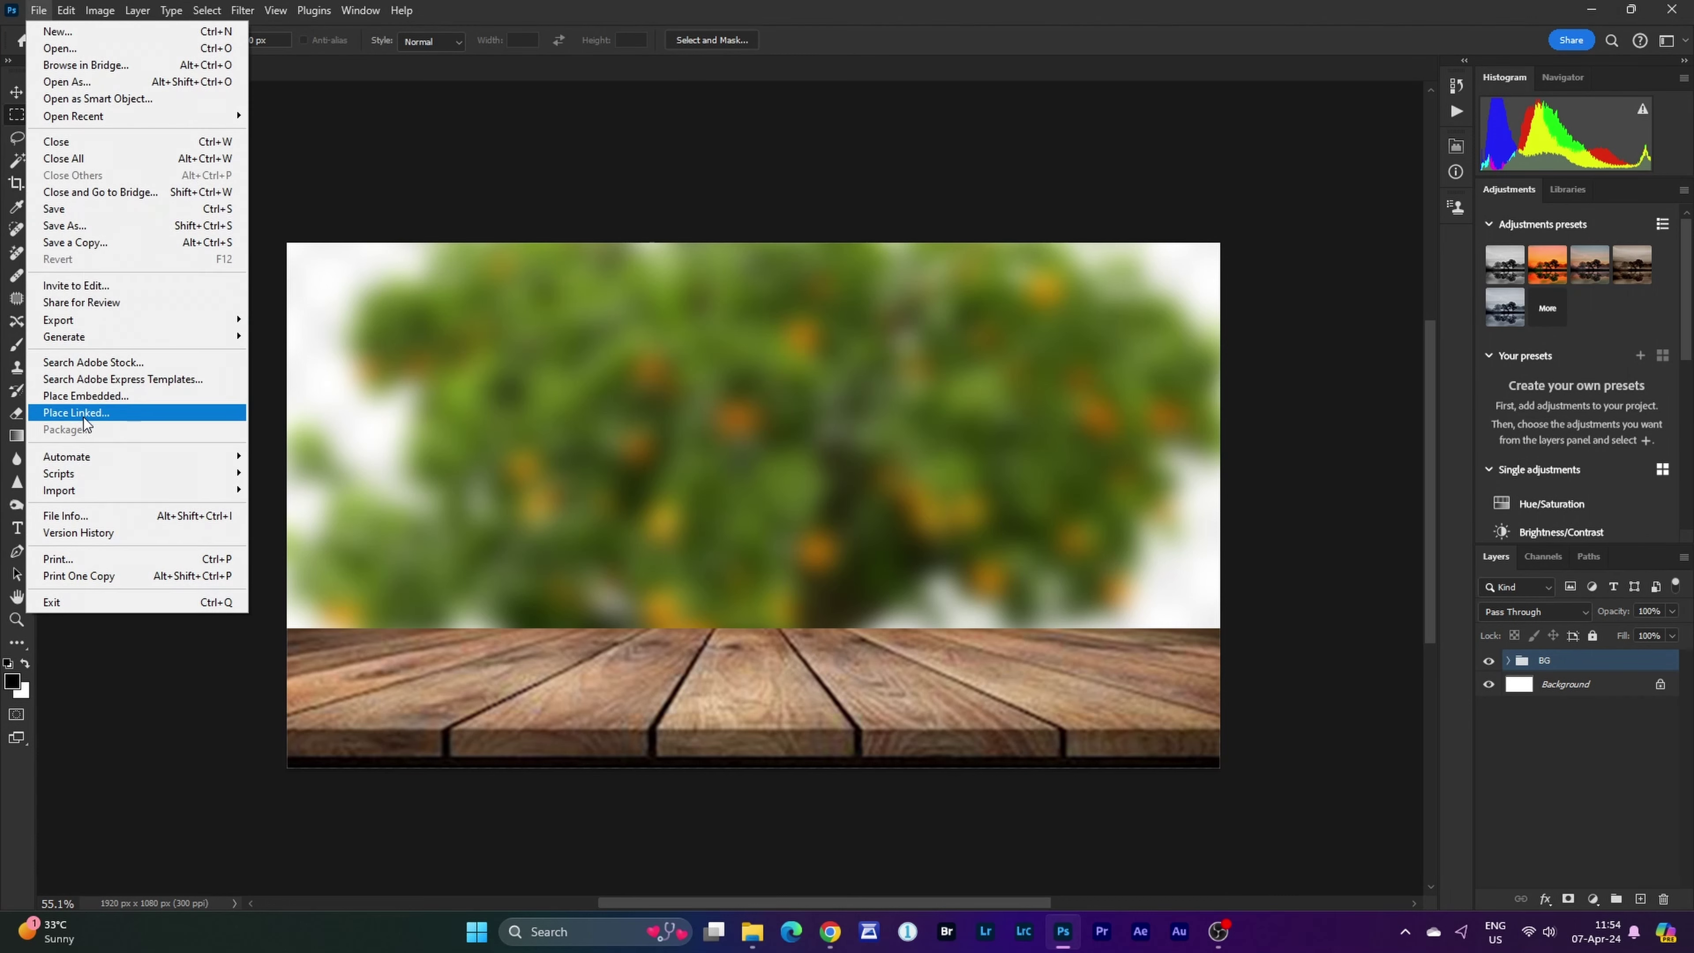
left_click(84, 396)
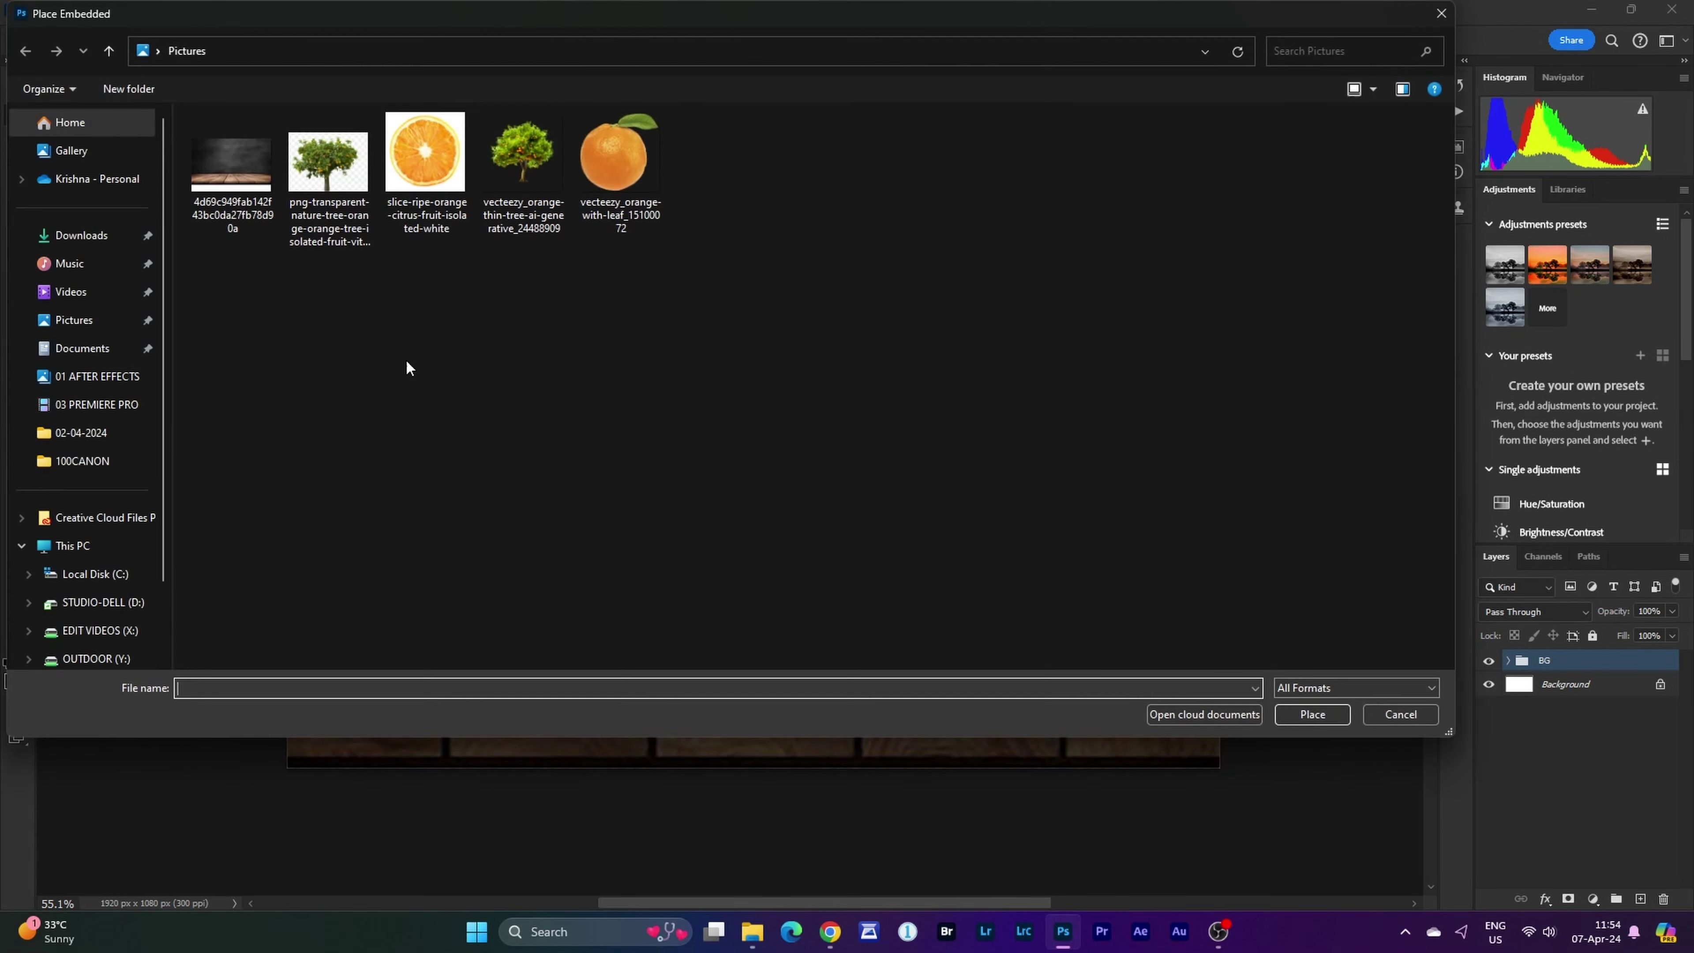
left_click(619, 160)
left_click(1312, 719)
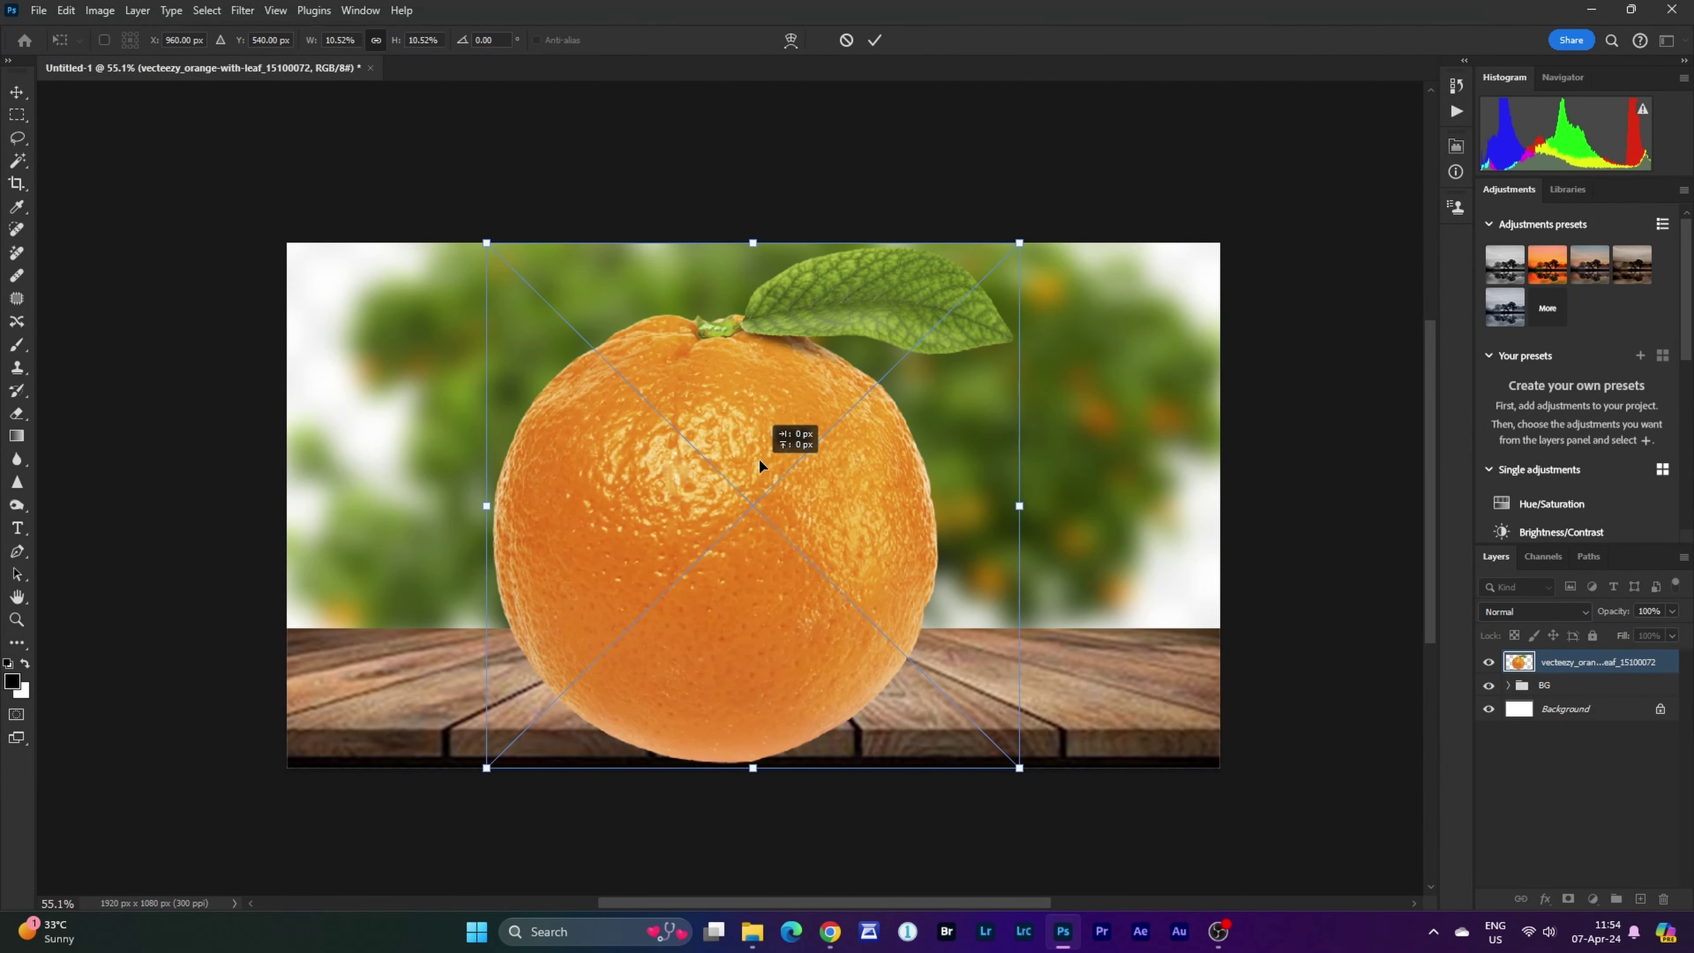
left_click_drag(760, 465, 769, 426)
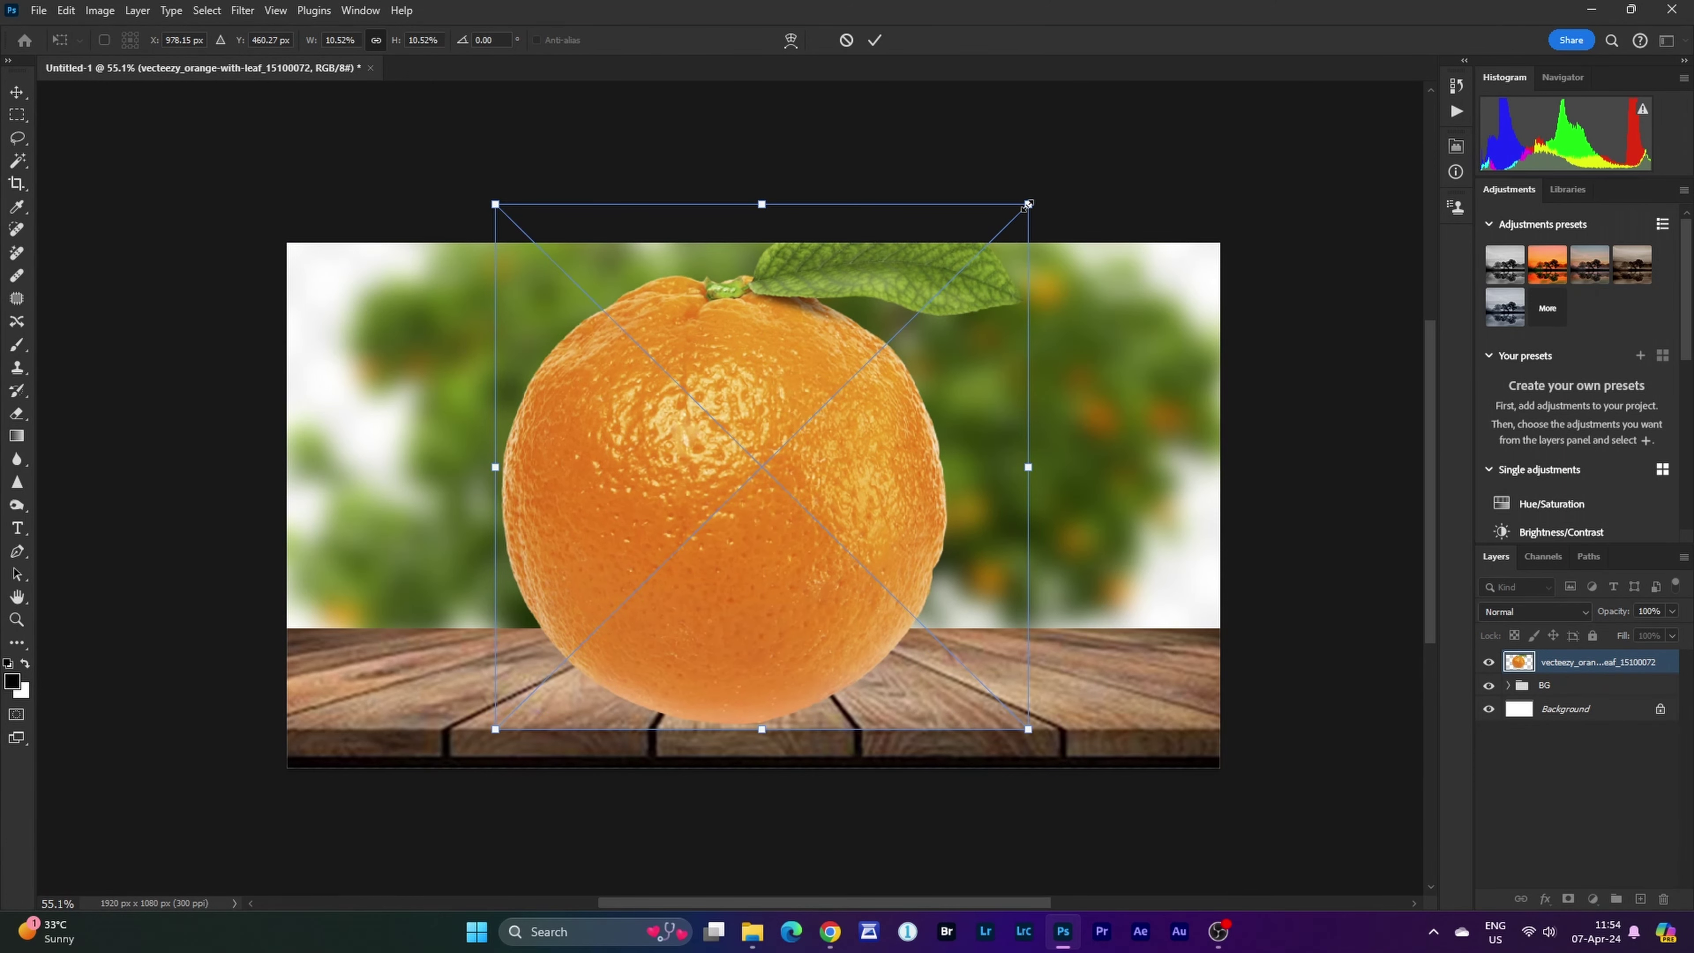
left_click_drag(1027, 204, 974, 271)
left_click_drag(799, 462, 800, 485)
left_click(874, 40)
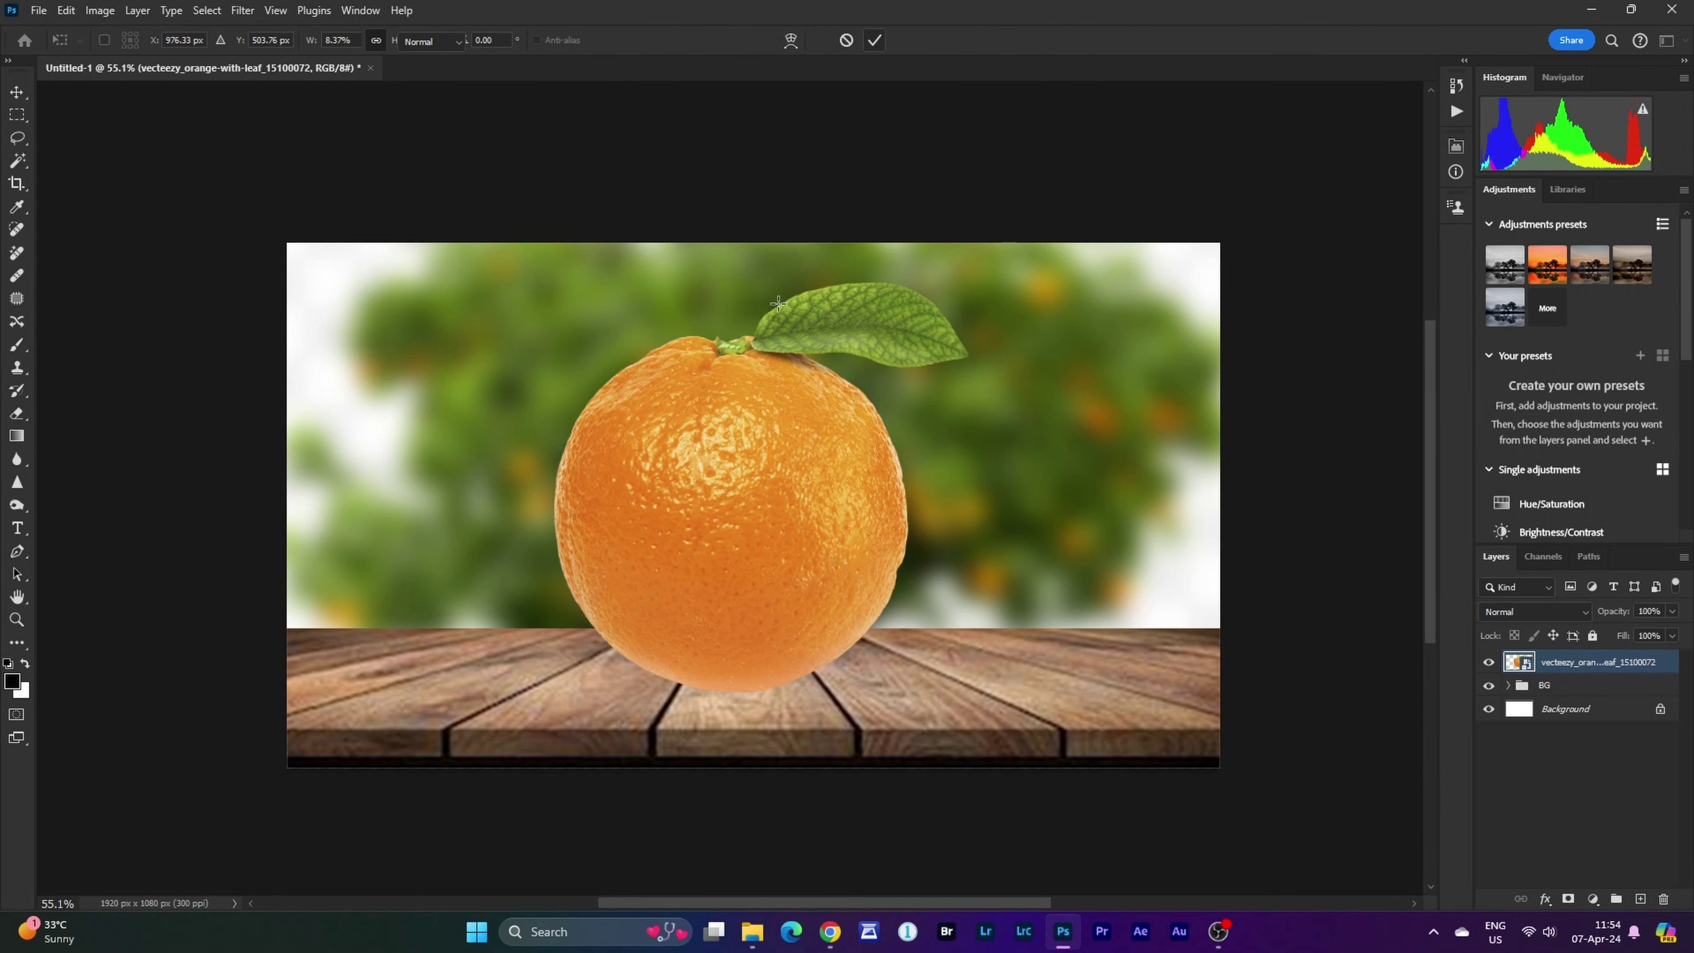
Select the orange fruit without its leaf using the Quick Selection tool, undoing the excess selection stroke.
key("m")
scroll(776, 311, "up", 2)
mouse_move(721, 449)
left_mouse_down()
mouse_move(699, 432)
mouse_move(694, 448)
left_mouse_up()
left_click(17, 160)
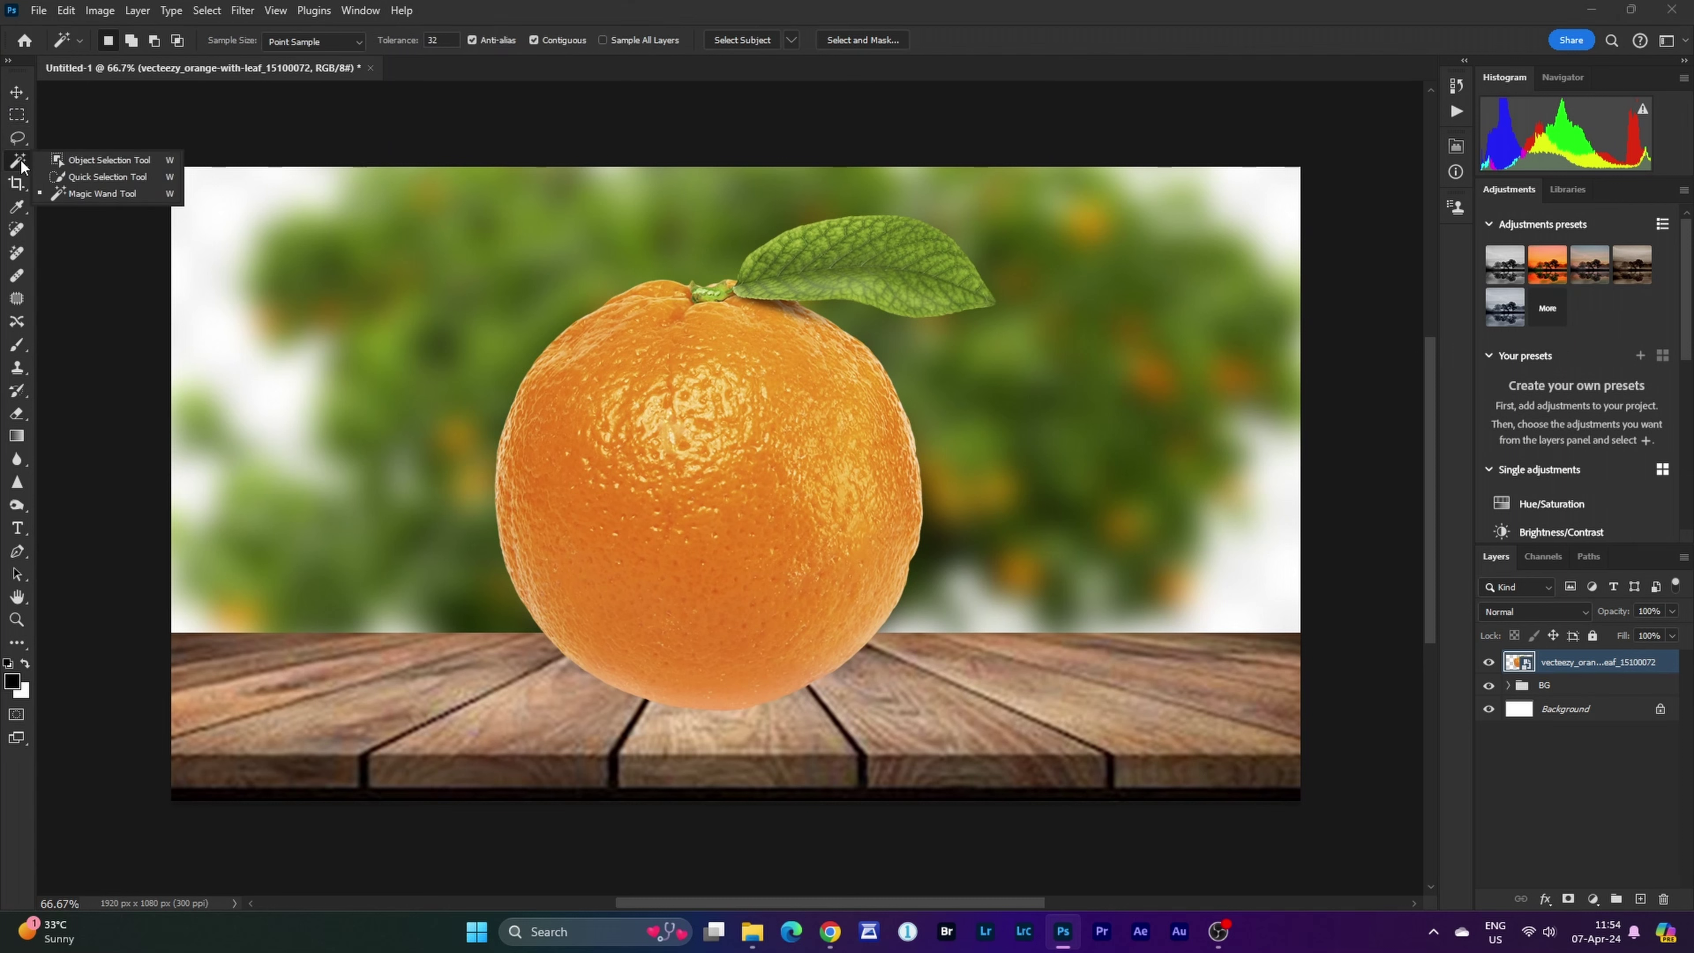
left_click(89, 176)
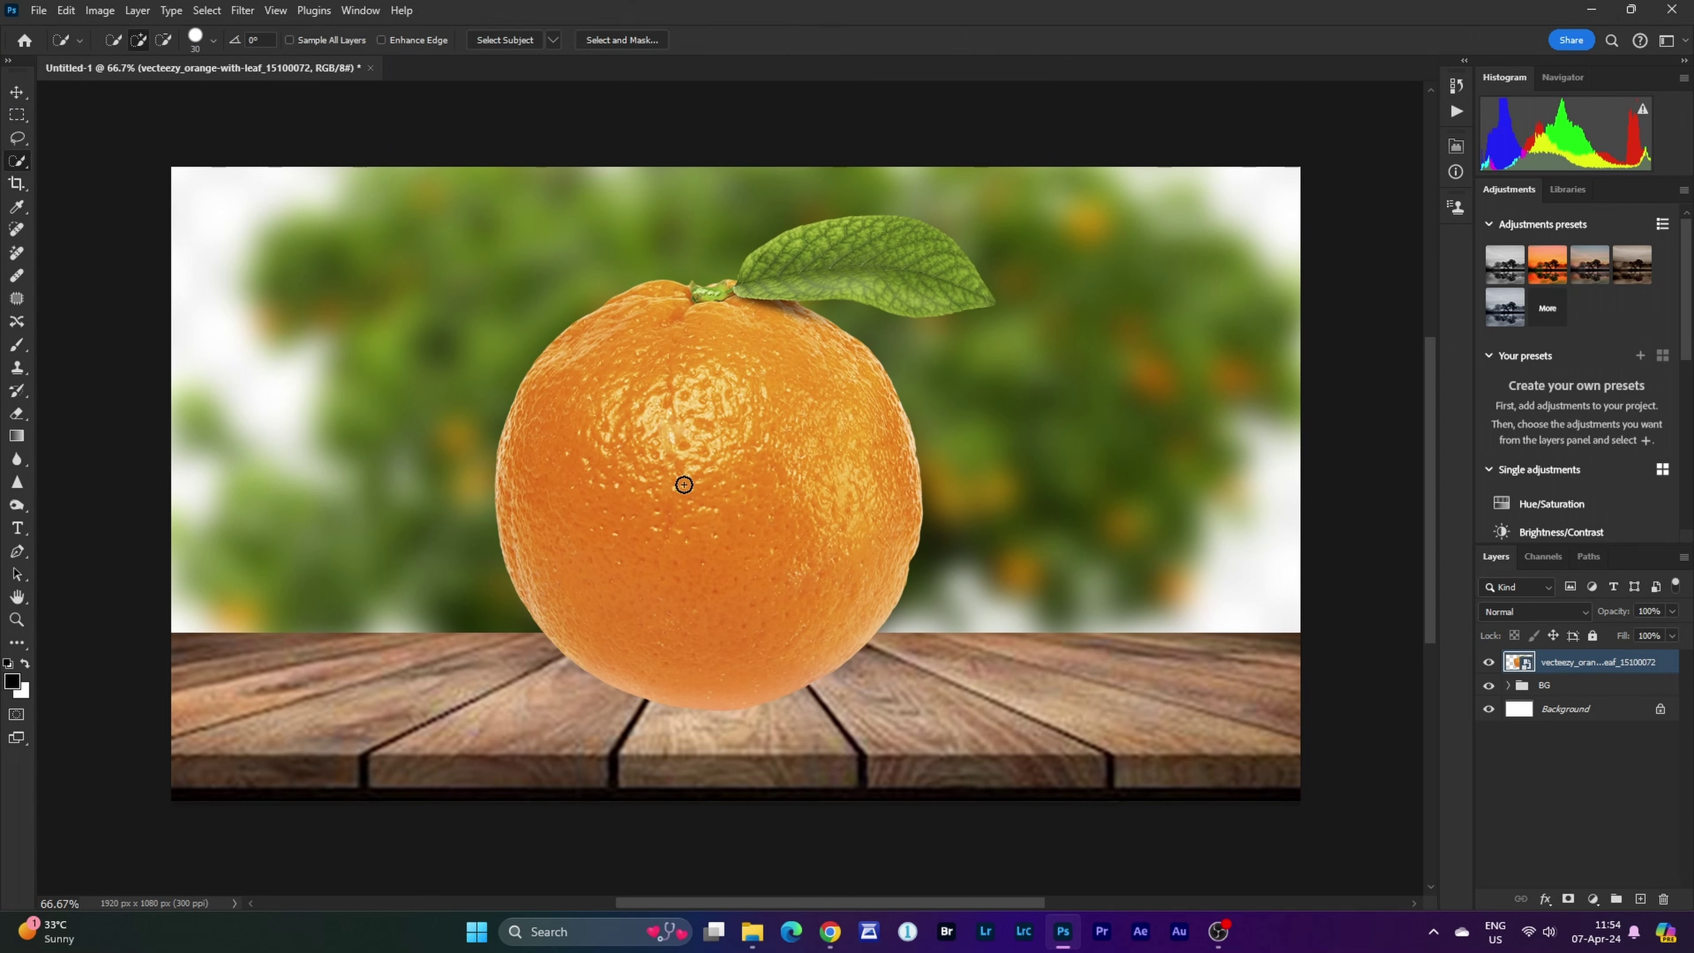
mouse_move(685, 485)
left_mouse_down()
mouse_move(652, 532)
mouse_move(610, 465)
left_mouse_up()
mouse_move(635, 384)
left_mouse_down()
mouse_move(717, 323)
mouse_move(663, 334)
mouse_move(609, 307)
mouse_move(567, 337)
left_mouse_up()
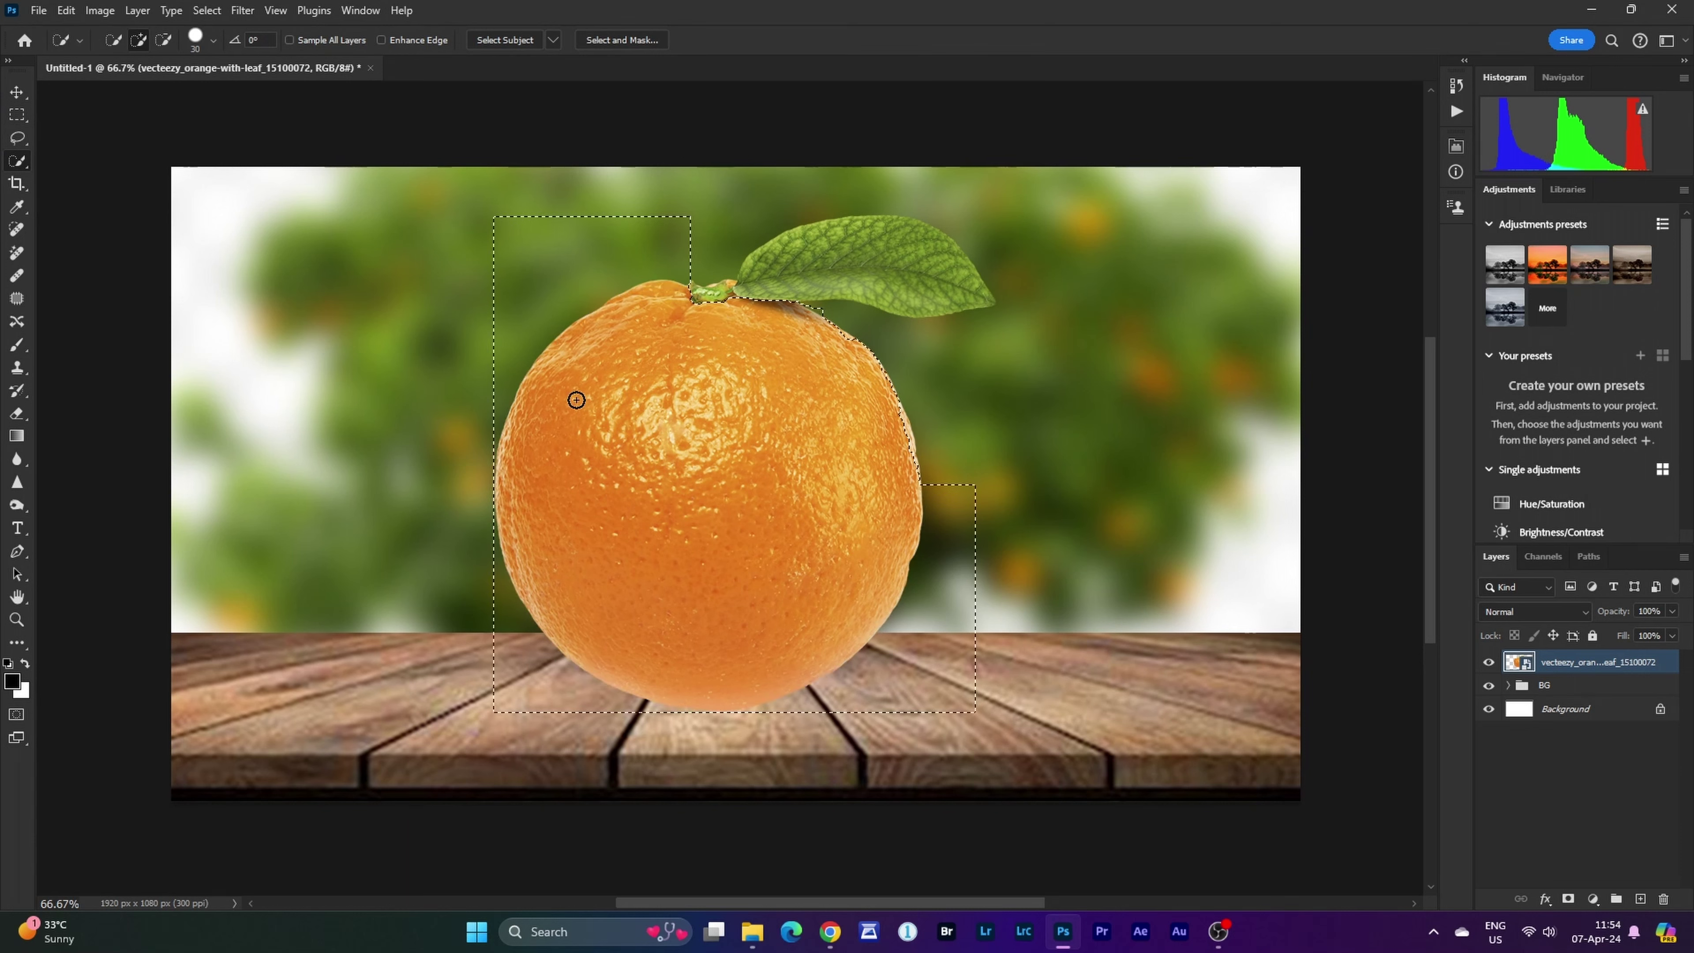
left_click_drag(898, 474, 905, 444)
key("ctrl+z")
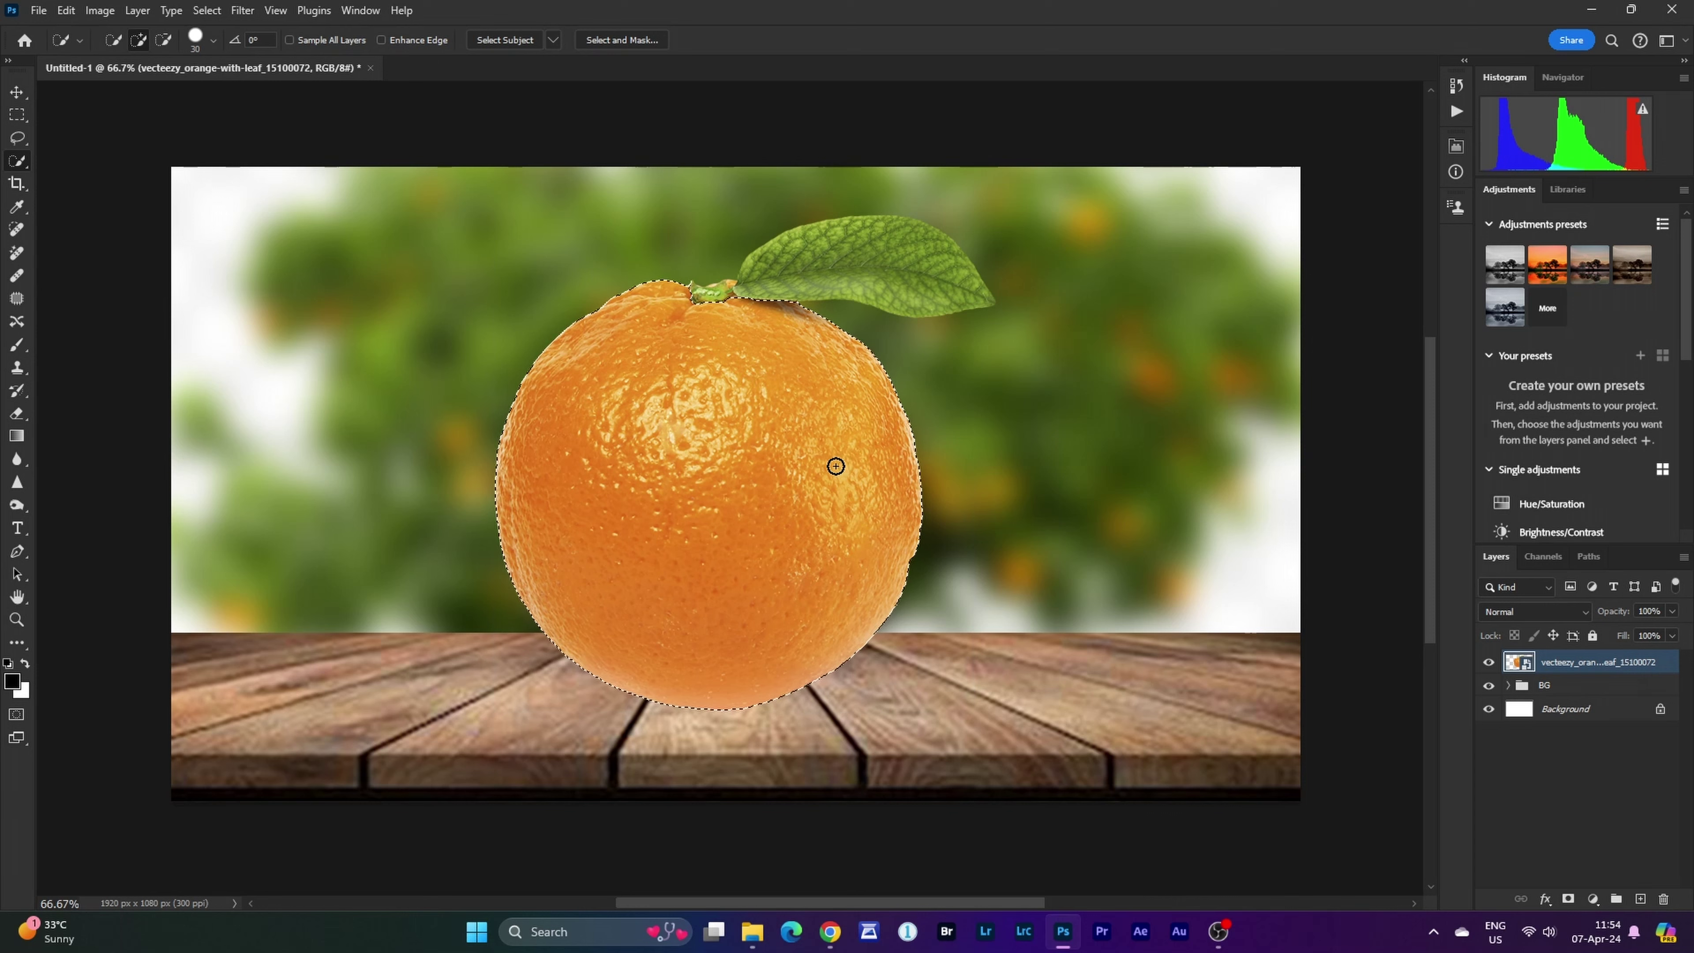
Rasterize the orange layer and copy only the upper half of the selected fruit to a new layer, subtracting the lower half first.
right_click(1552, 668)
left_click(1554, 707)
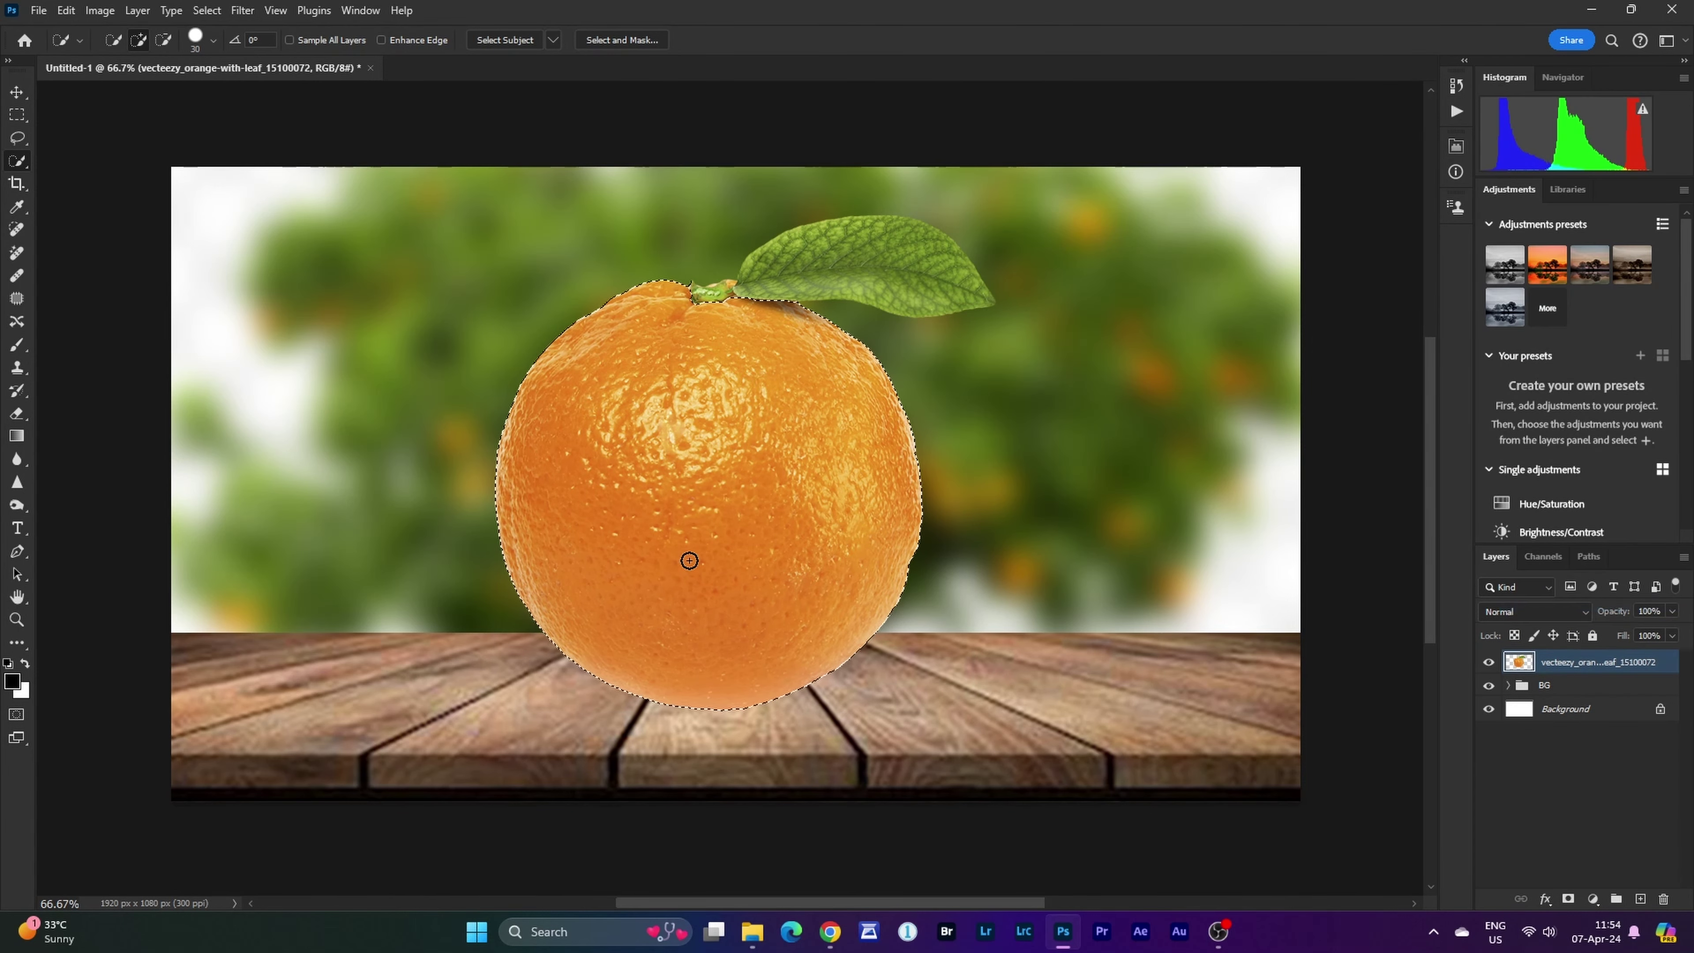
left_click(17, 115)
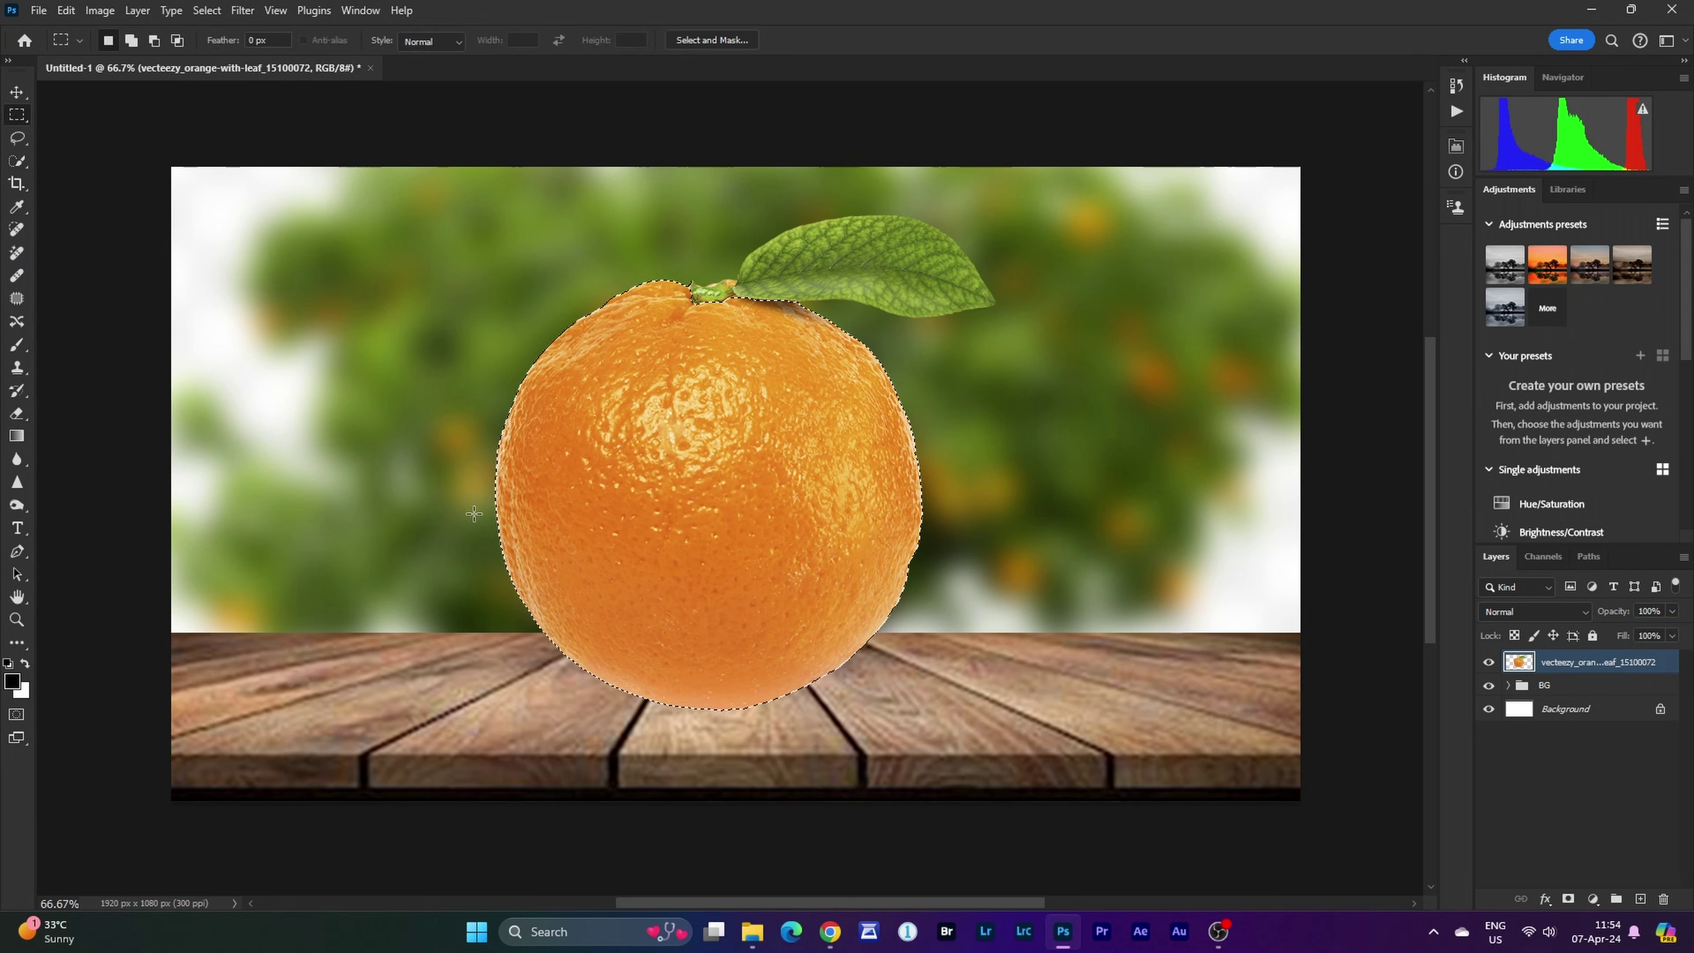
key("alt")
left_click_drag(467, 514, 964, 760)
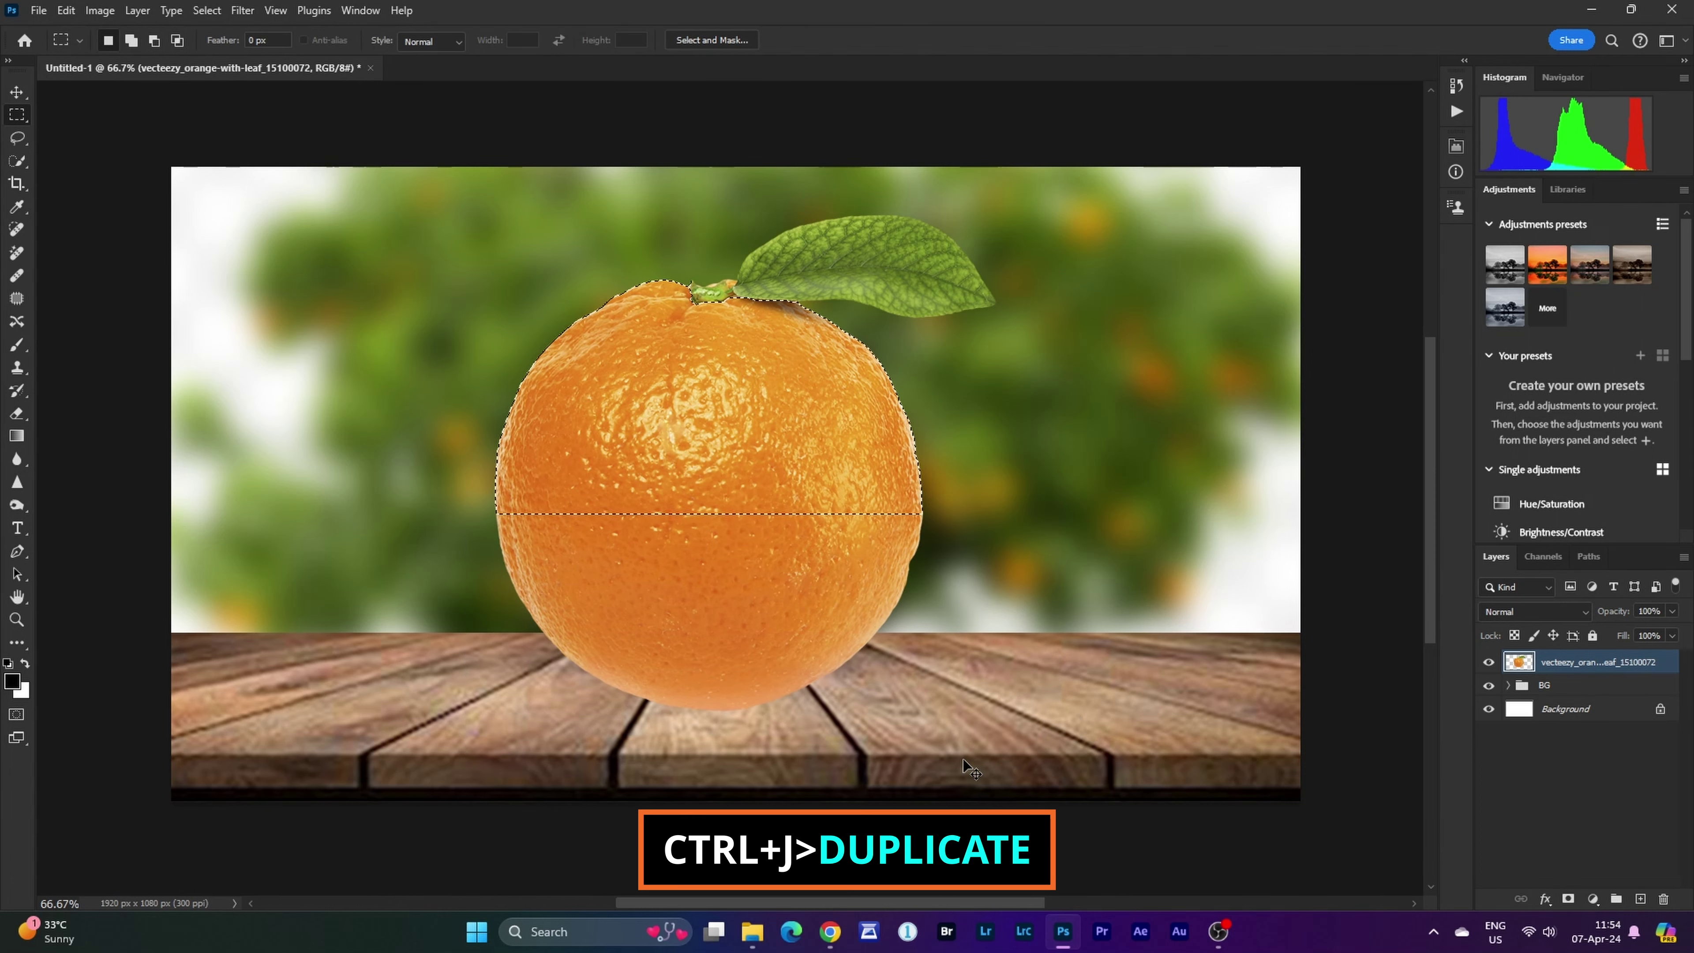
key("ctrl+j")
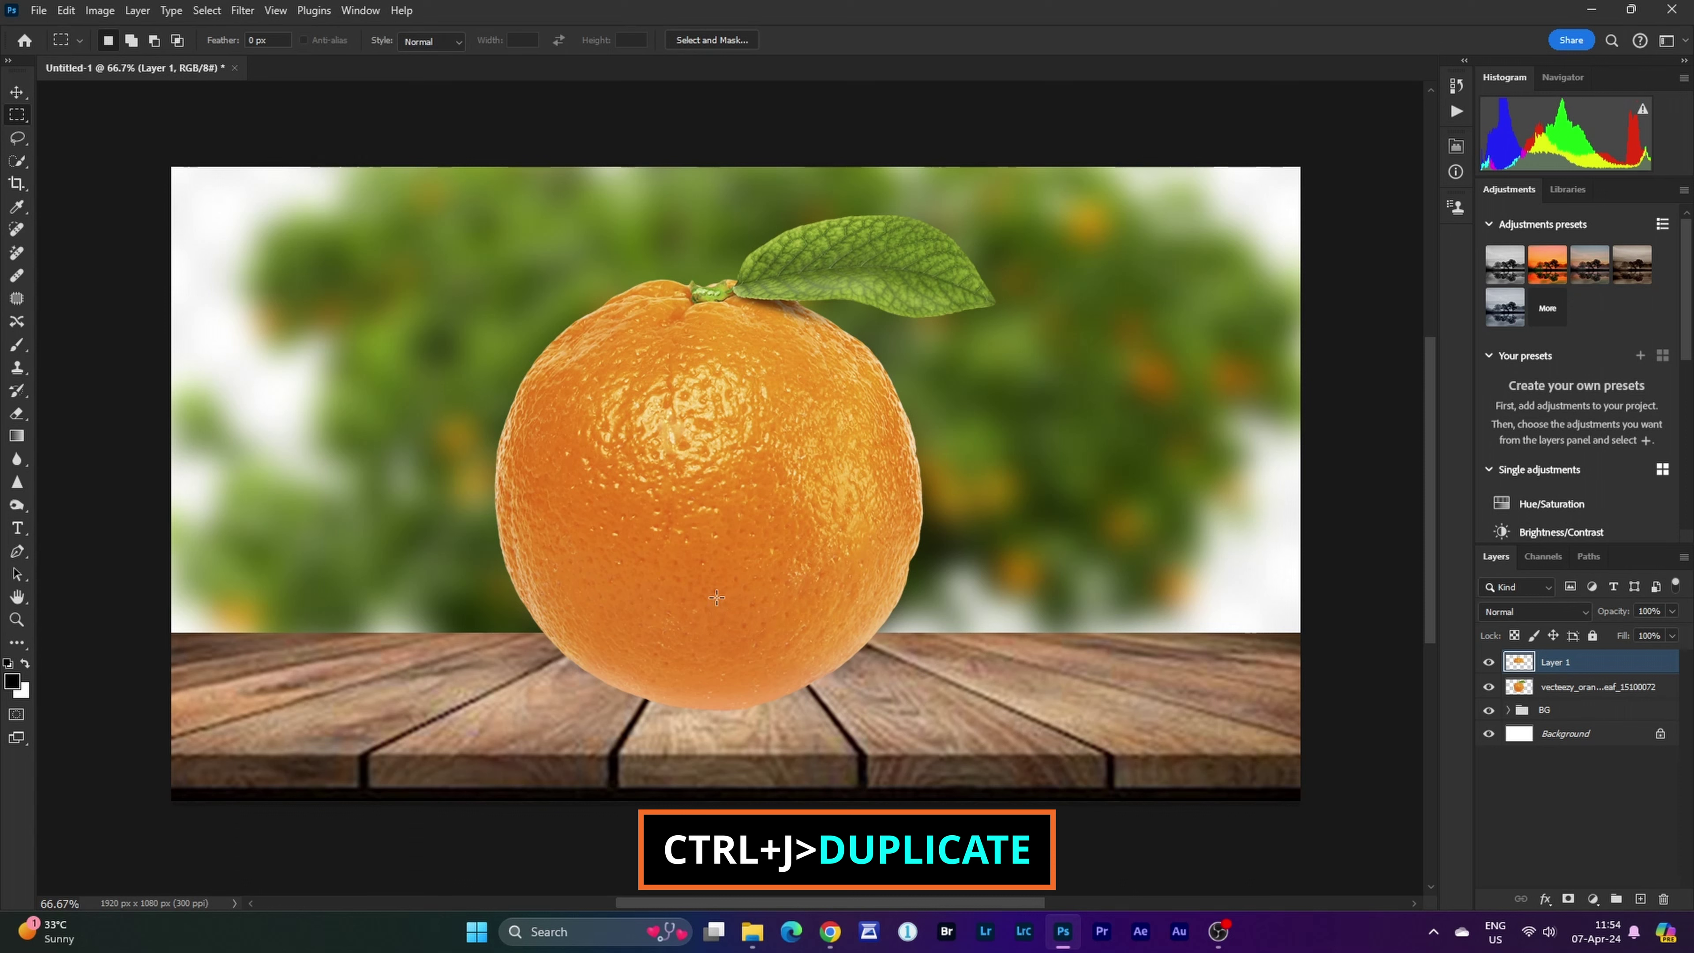
Hide the original orange layer and set the upper-half copy's blend mode to Screen.
key("v")
key("alt+bracketleft")
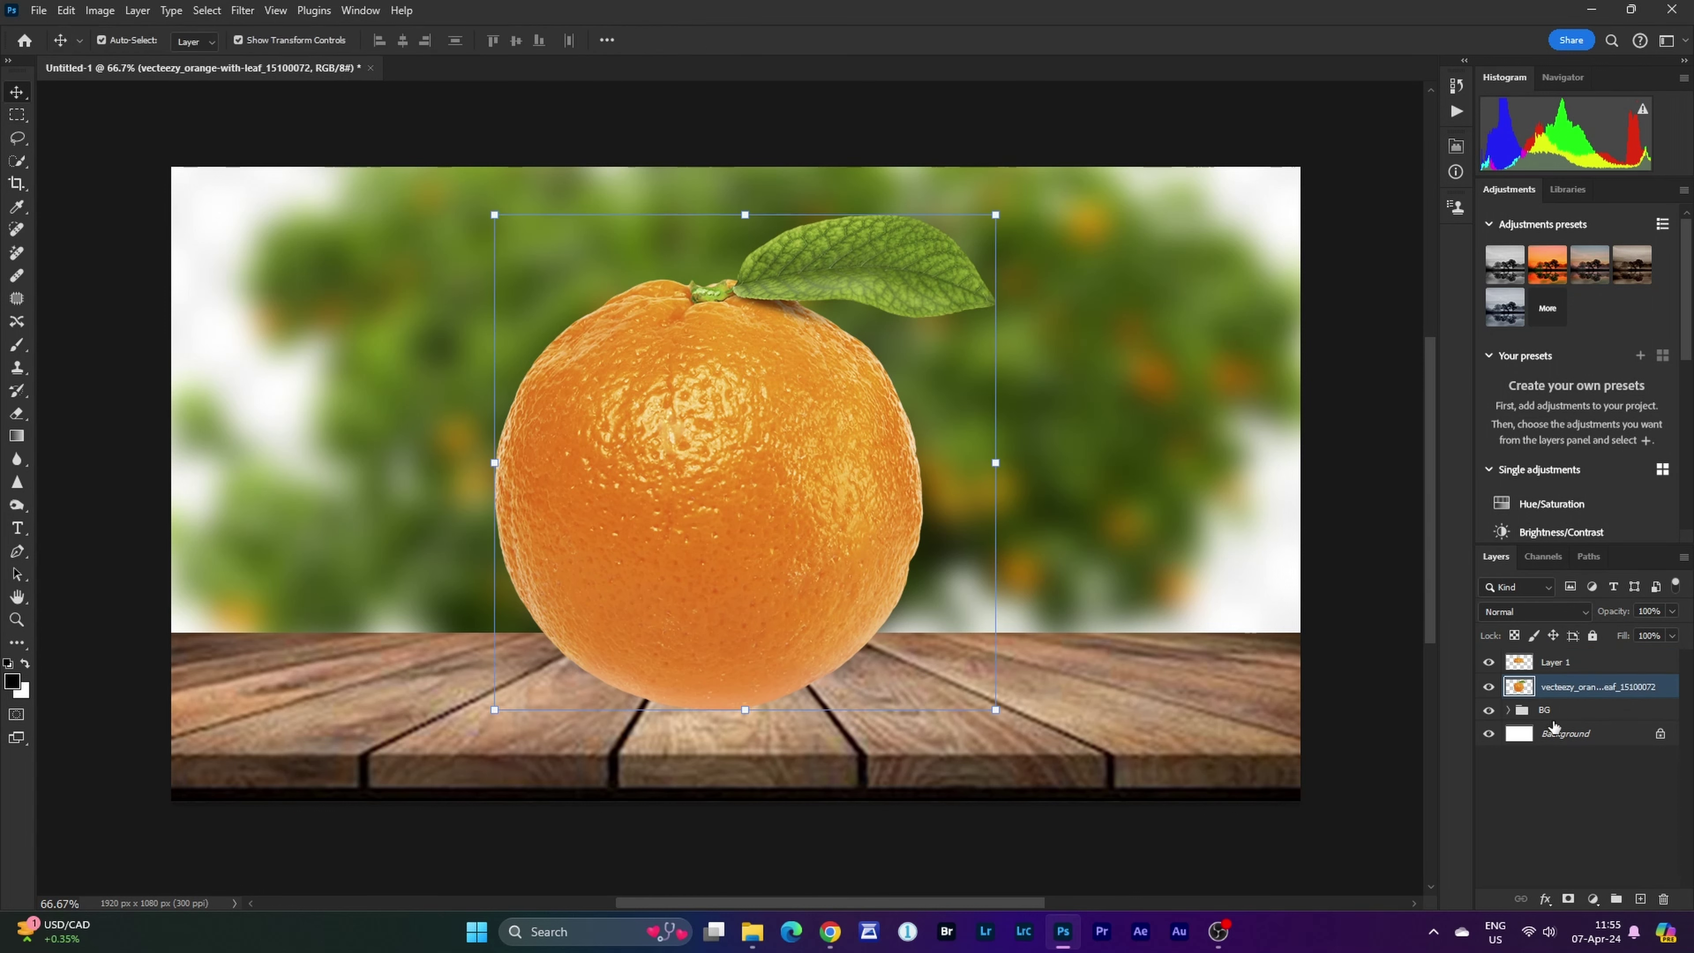
left_click(1488, 687)
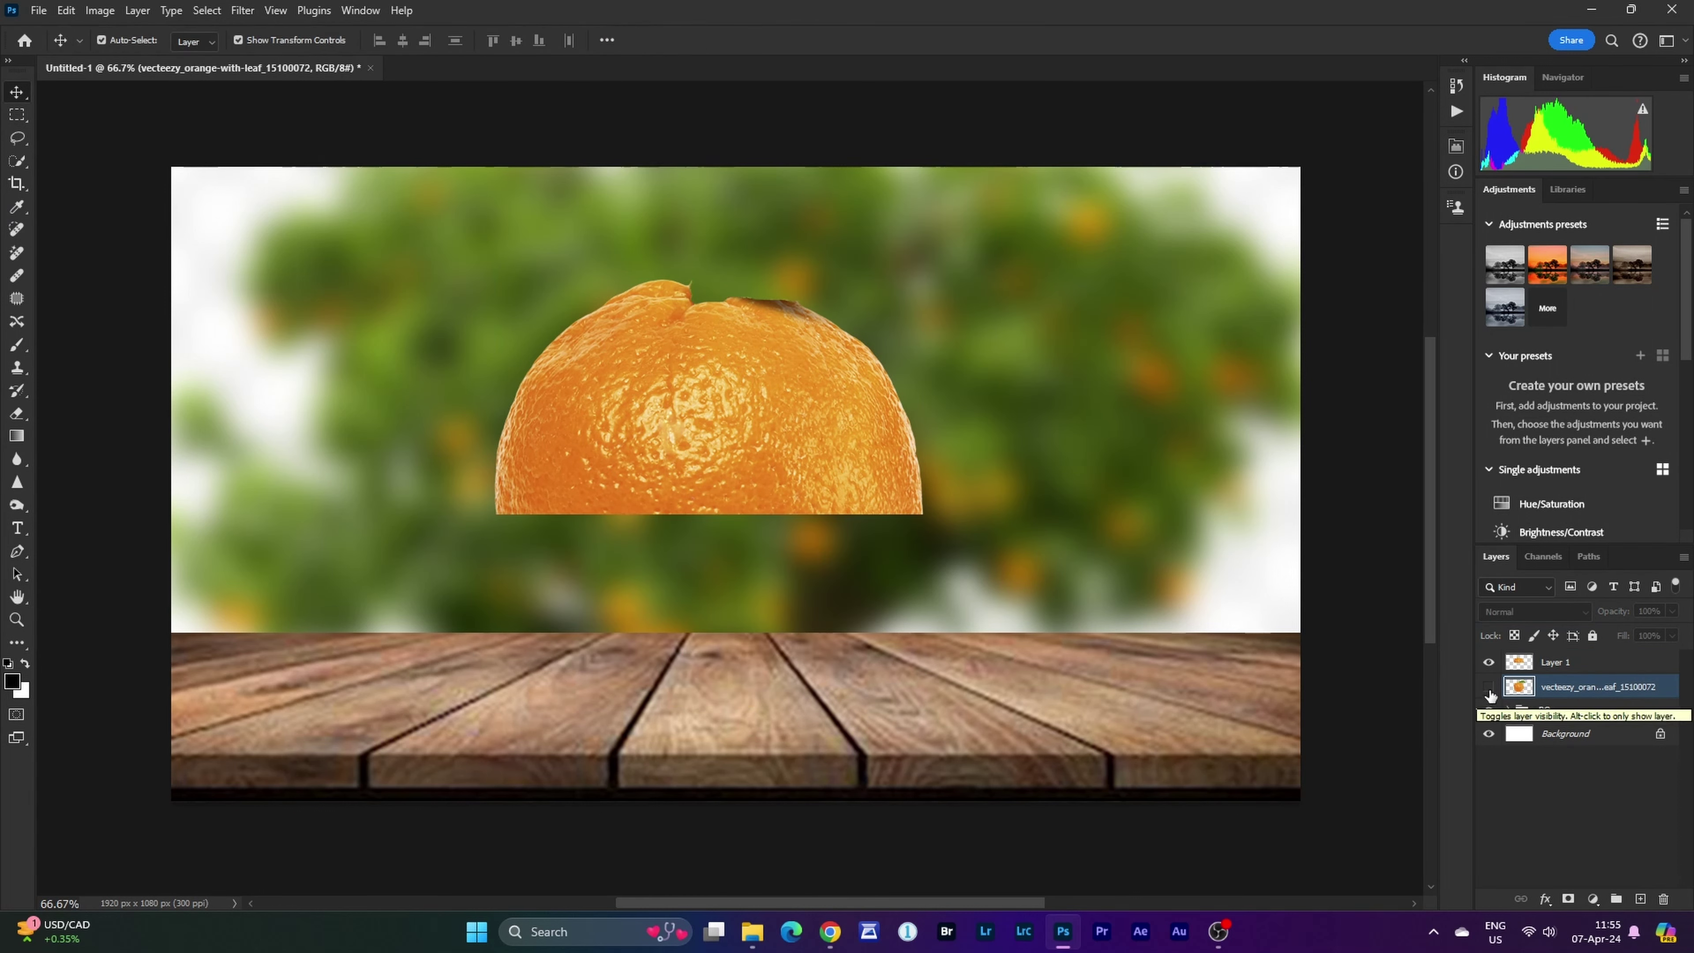
left_click(1580, 662)
left_click(1534, 611)
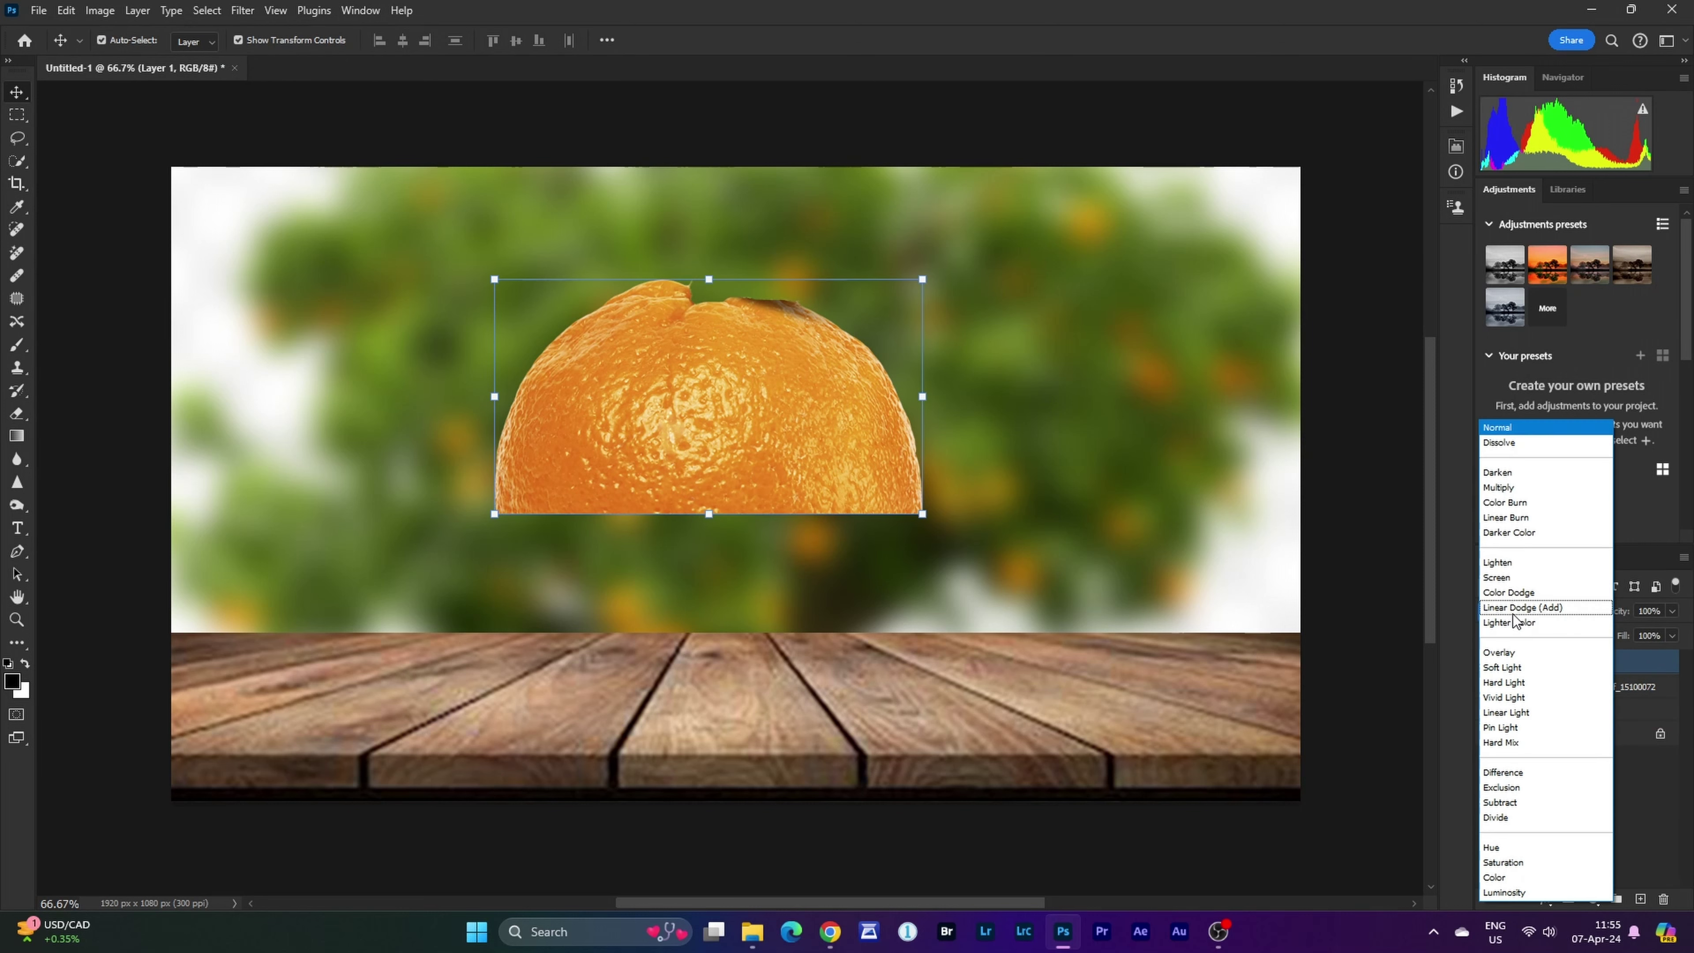
left_click(1527, 587)
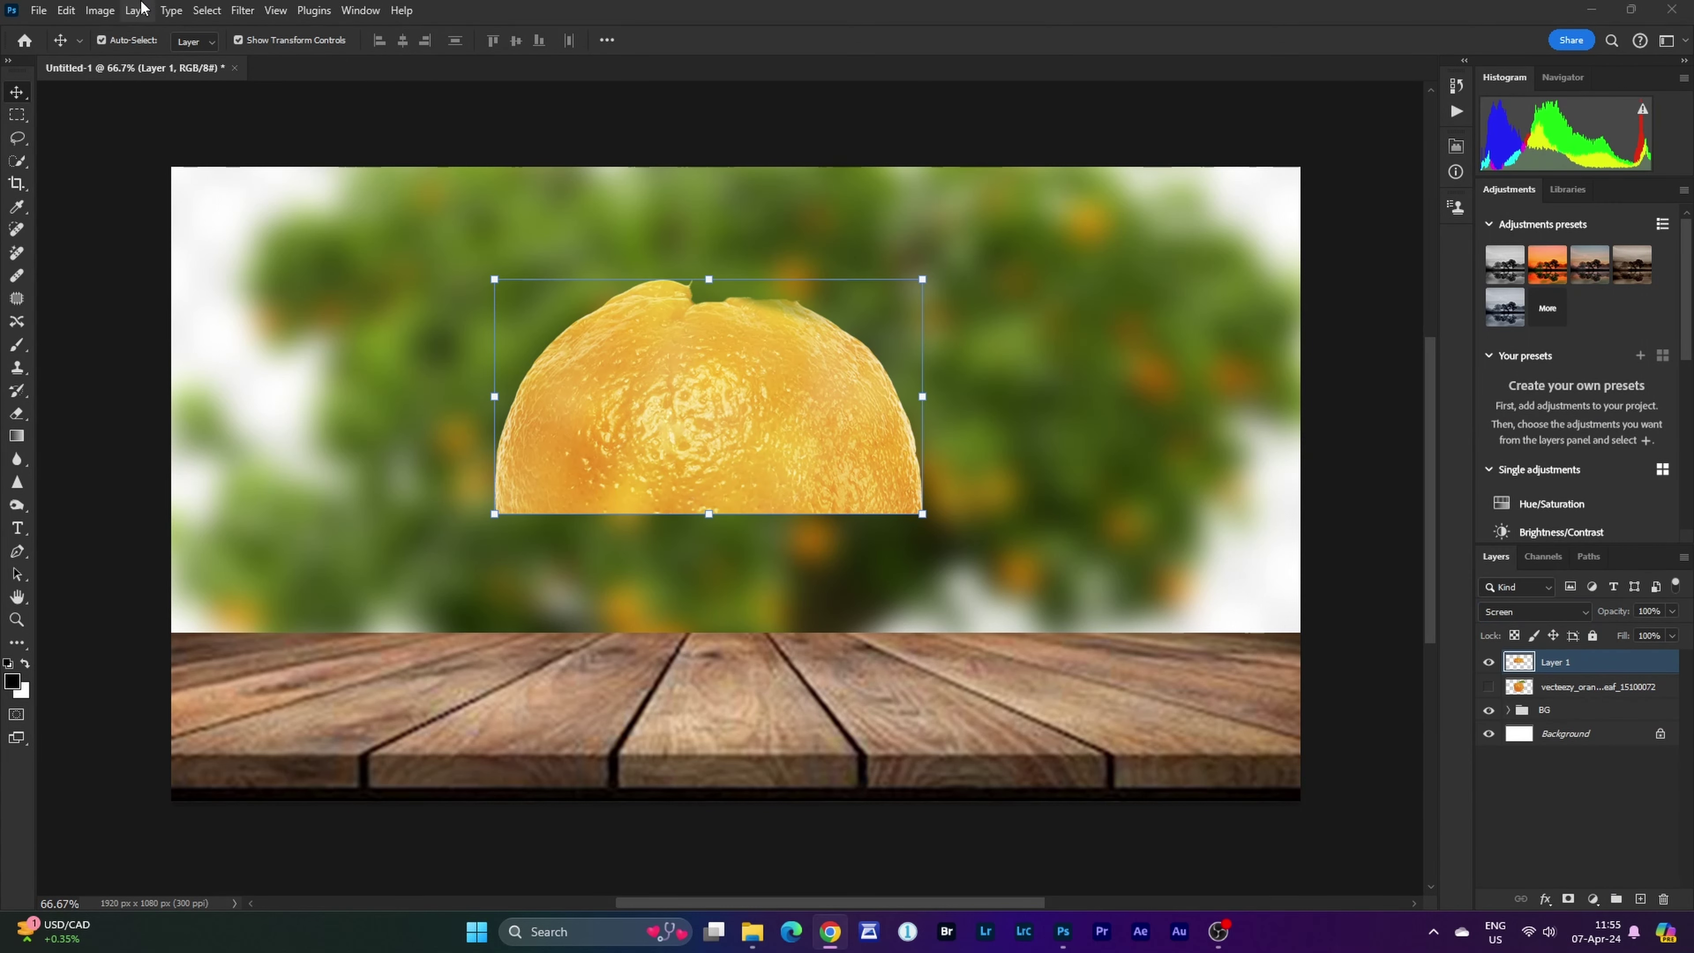
Desaturate the upper-half copy of the orange.
left_click(101, 10)
mouse_move(100, 62)
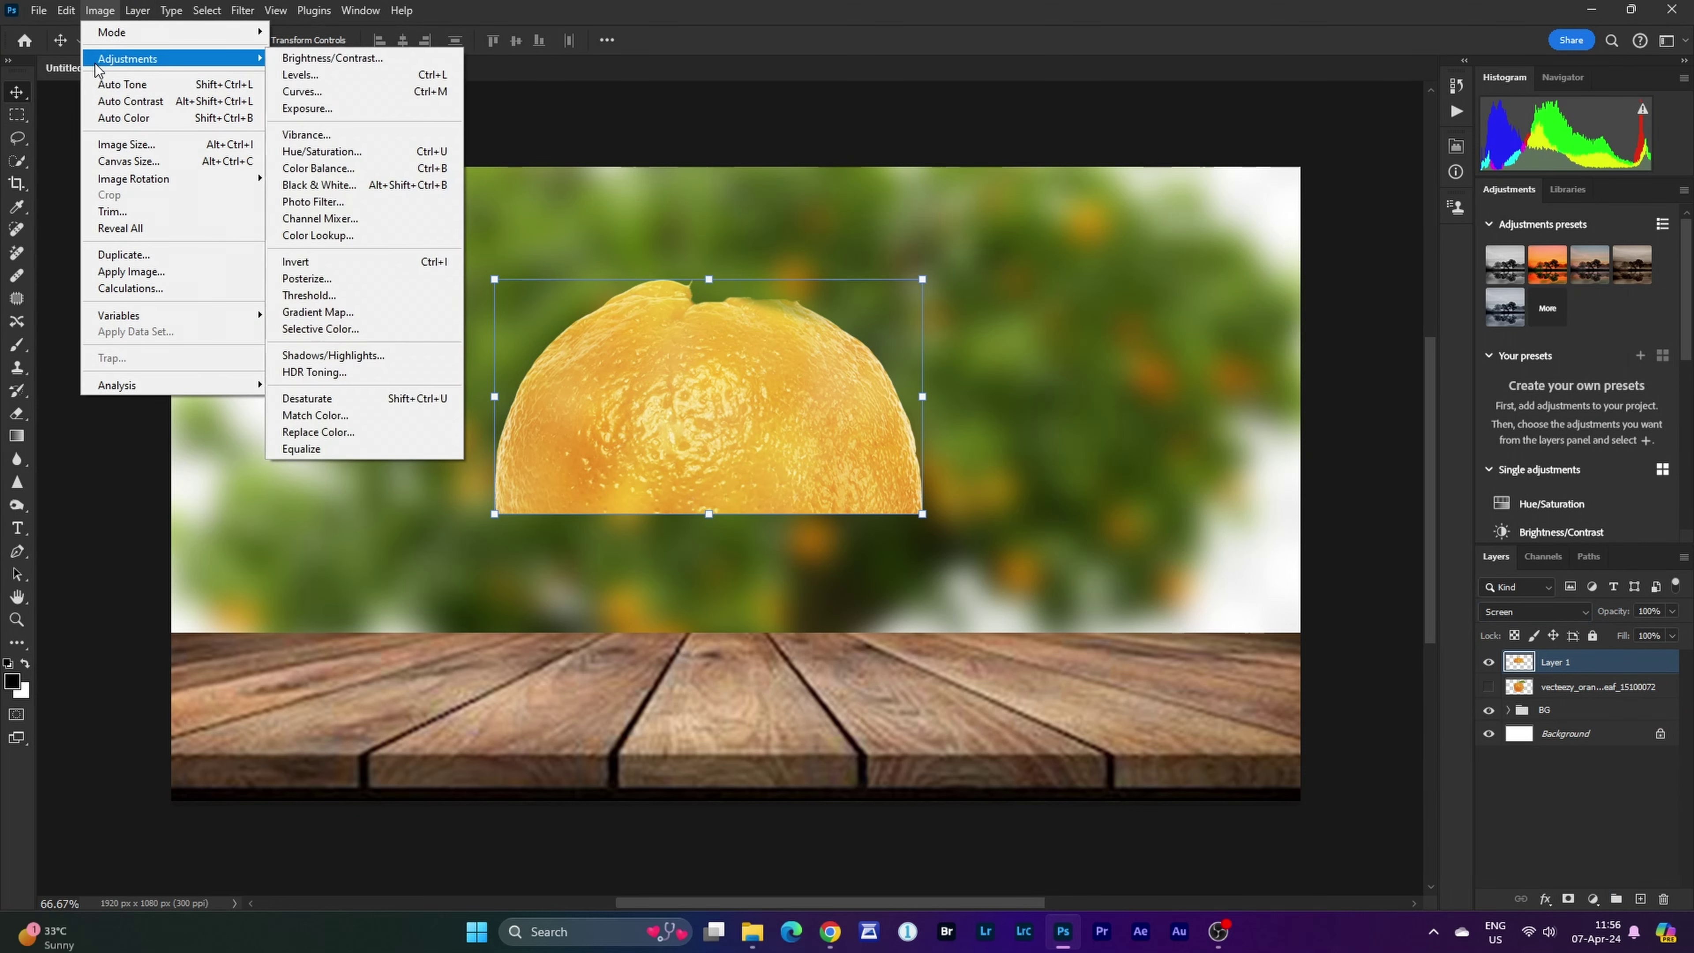
left_click(361, 400)
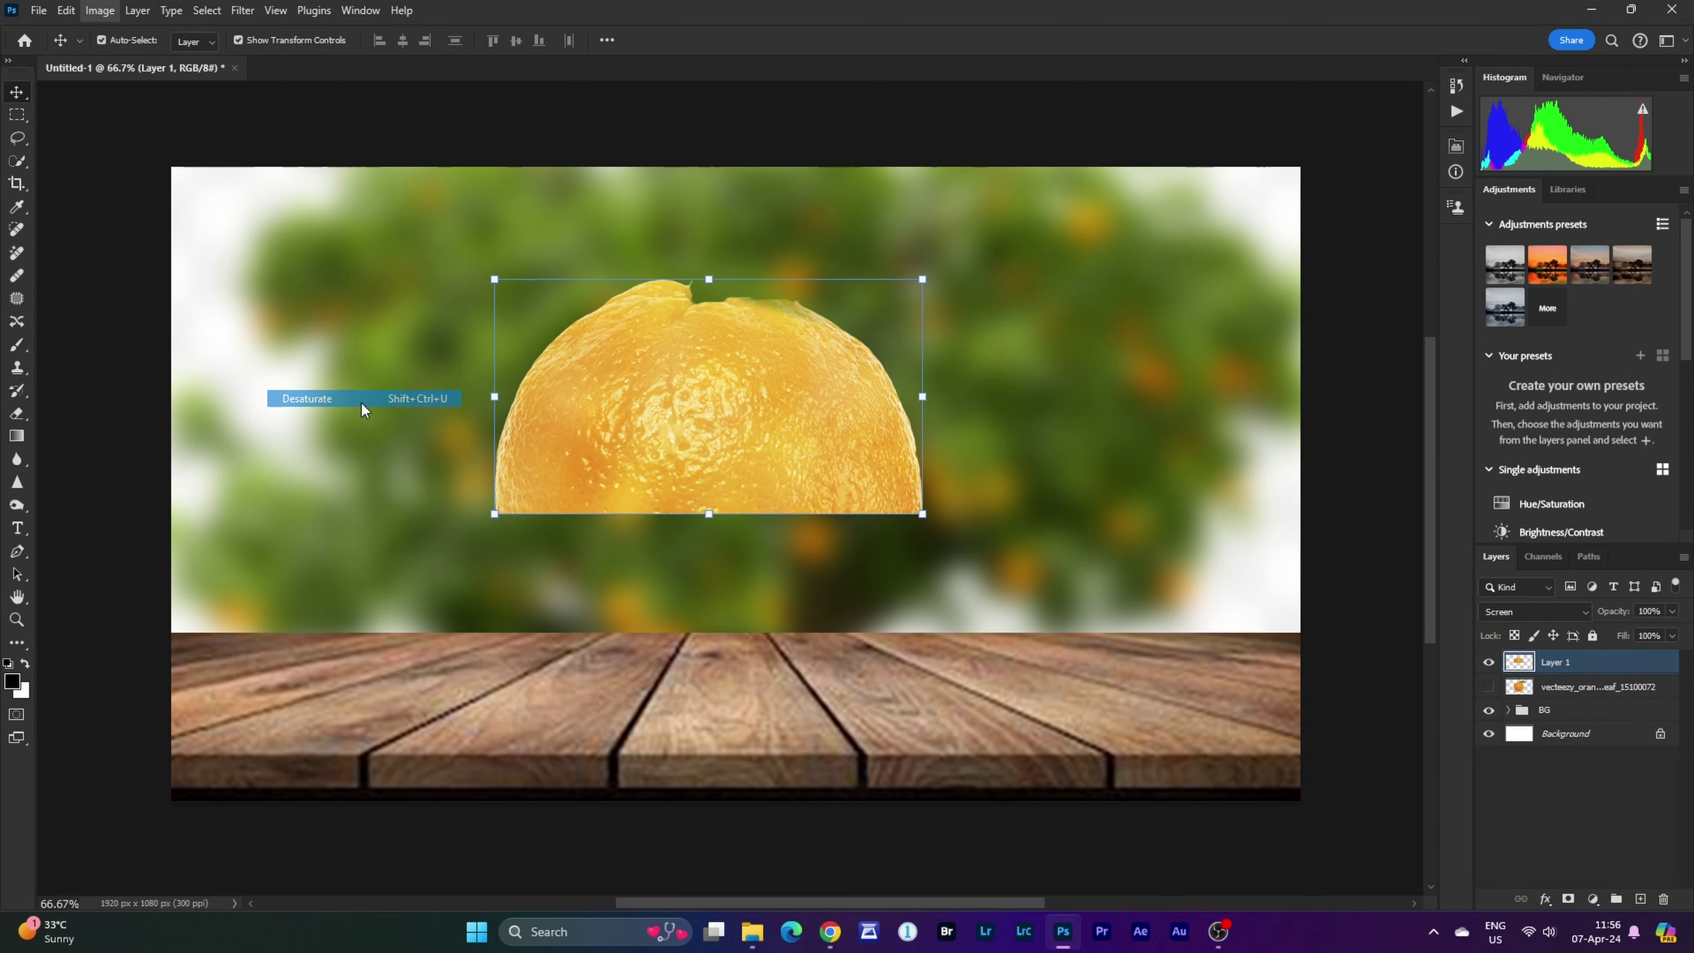
Apply Levels to the upper-half copy with input values 106, 0.71 and 220.
left_click(99, 10)
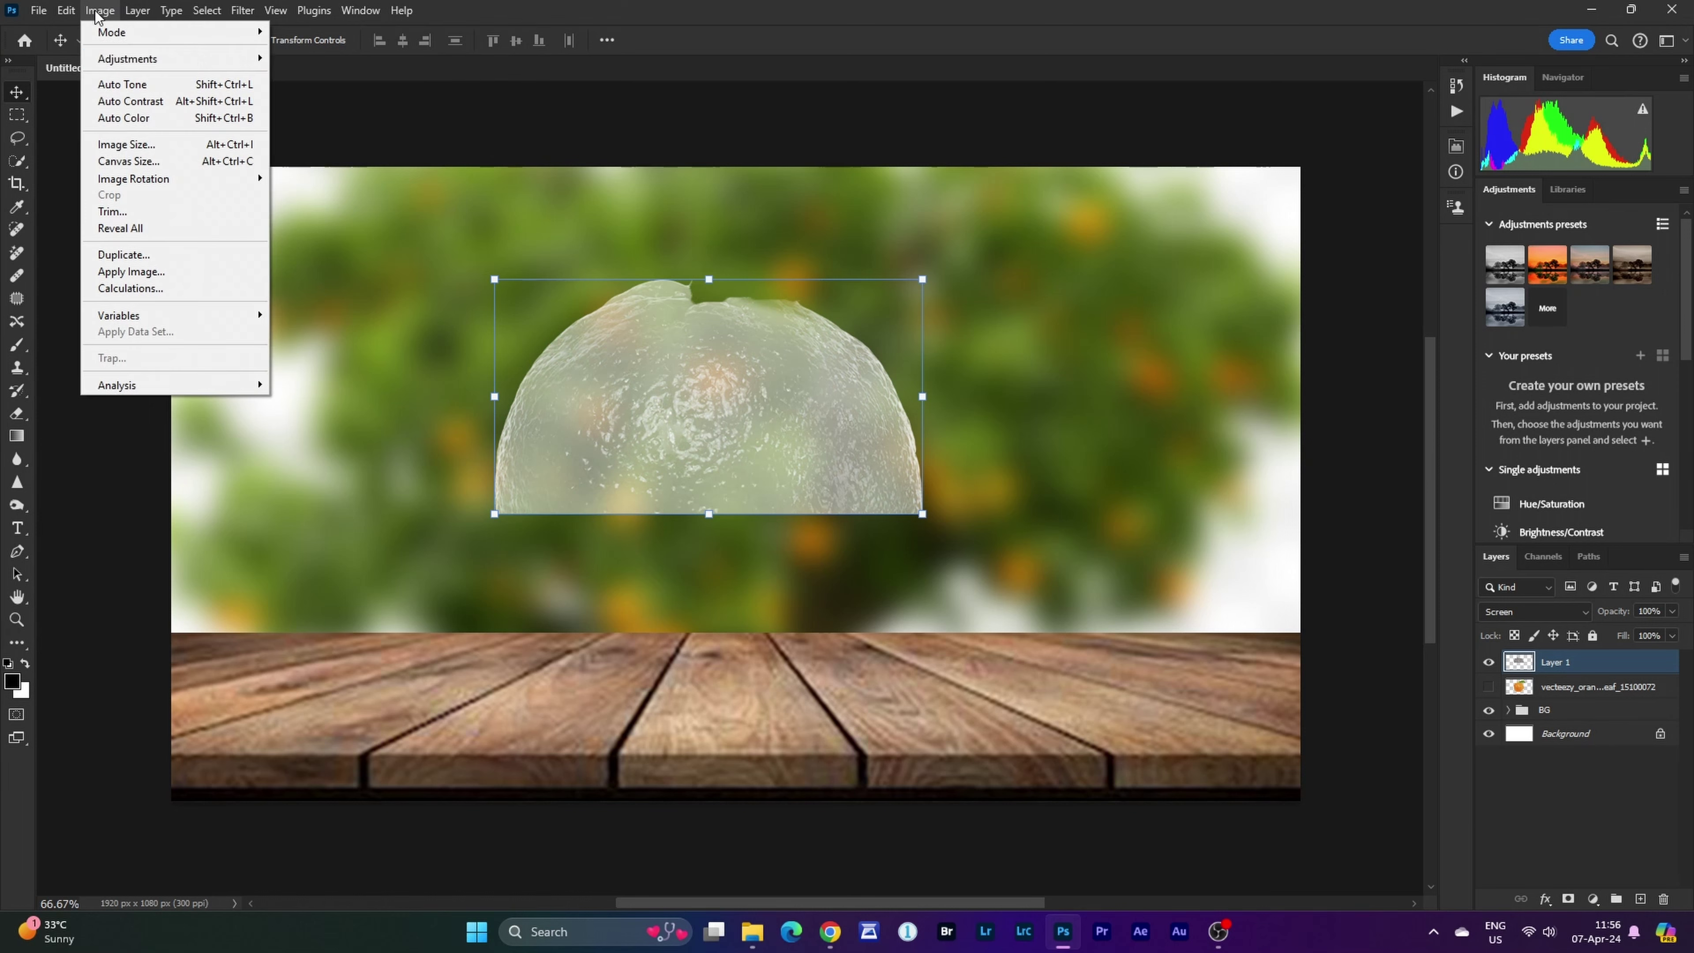
mouse_move(127, 59)
left_click(298, 75)
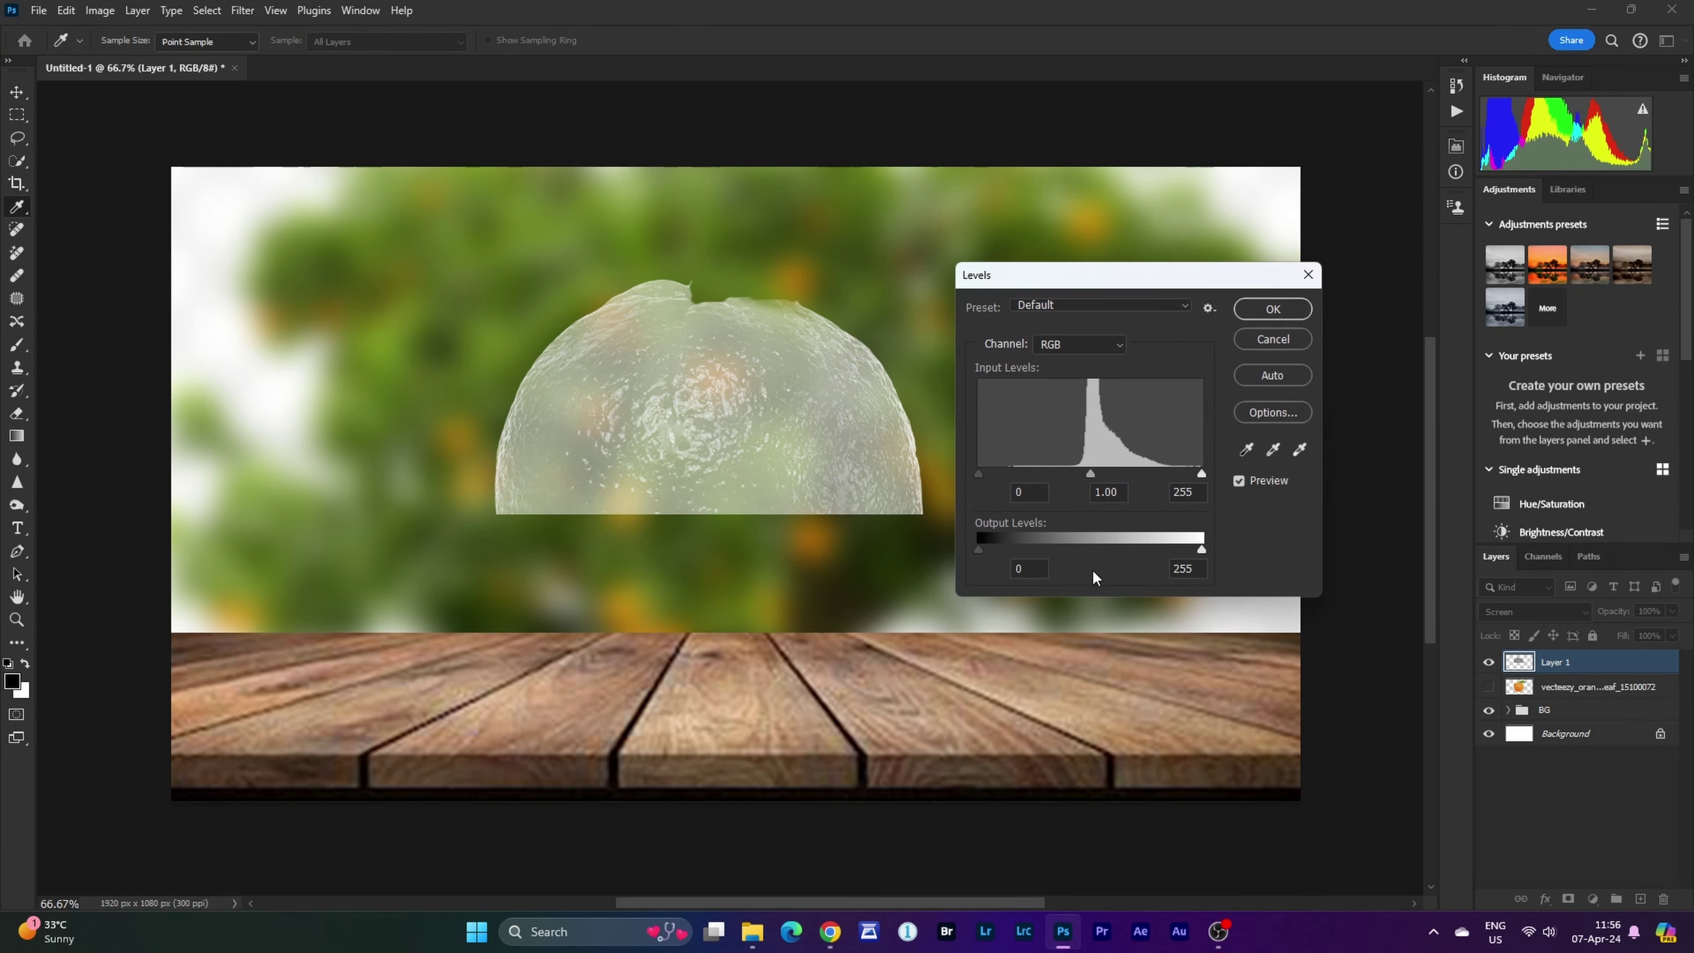
left_click_drag(977, 473, 1072, 481)
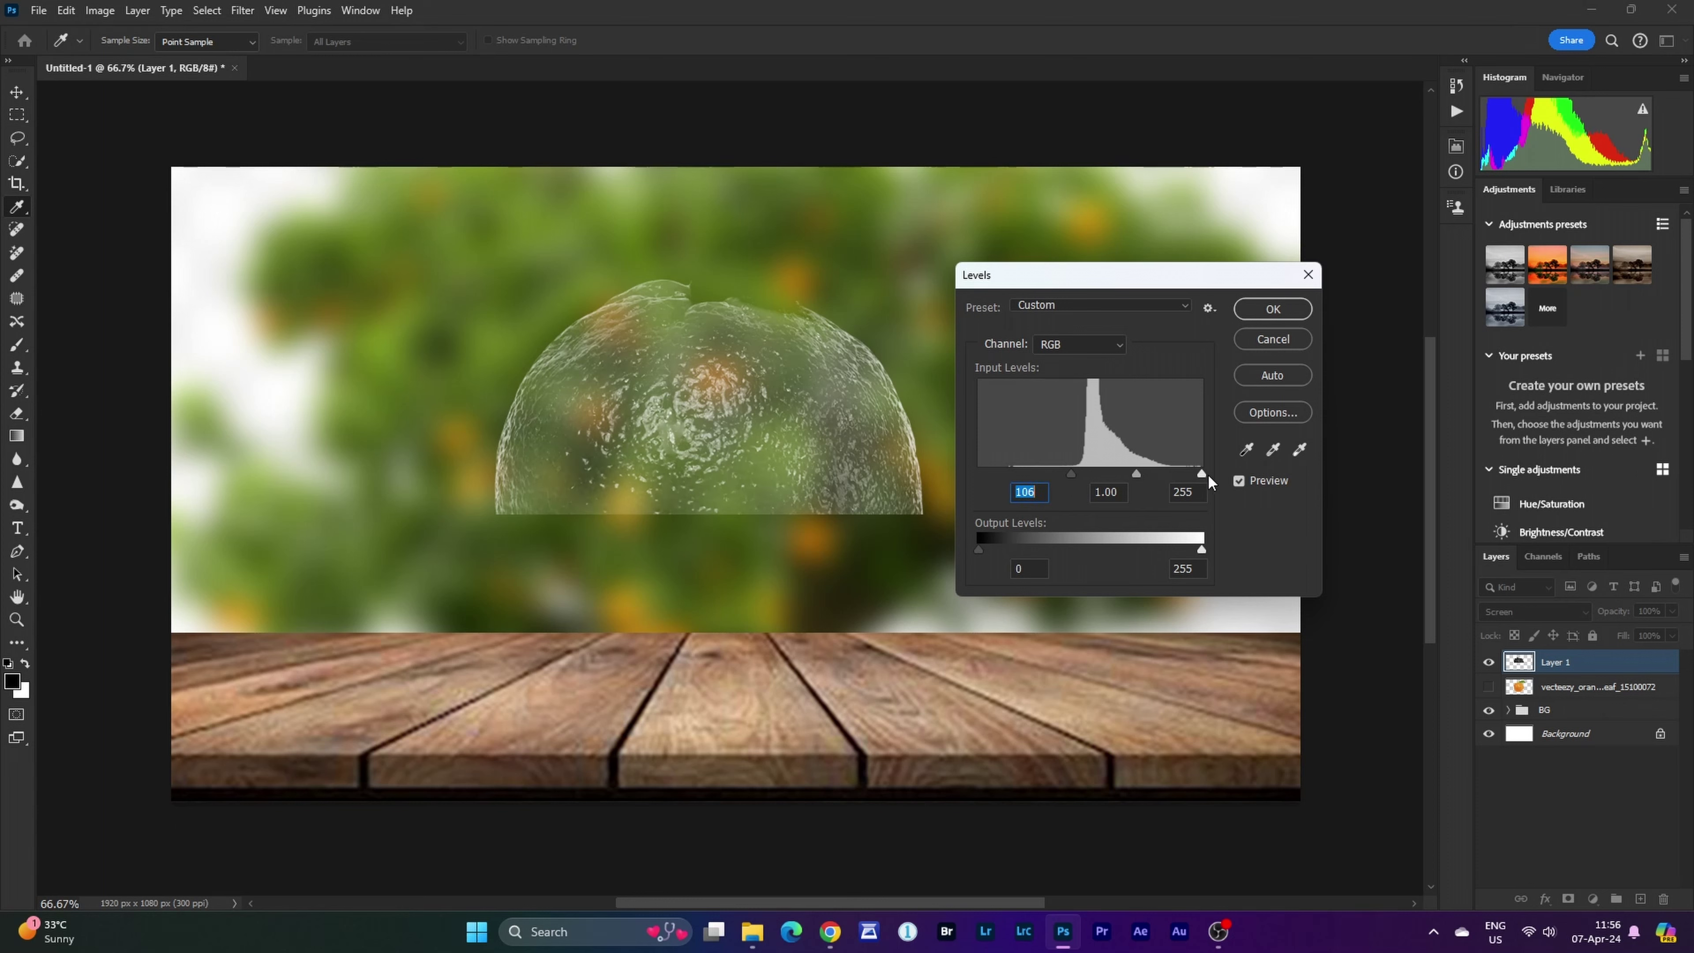
left_click_drag(1198, 473, 1174, 473)
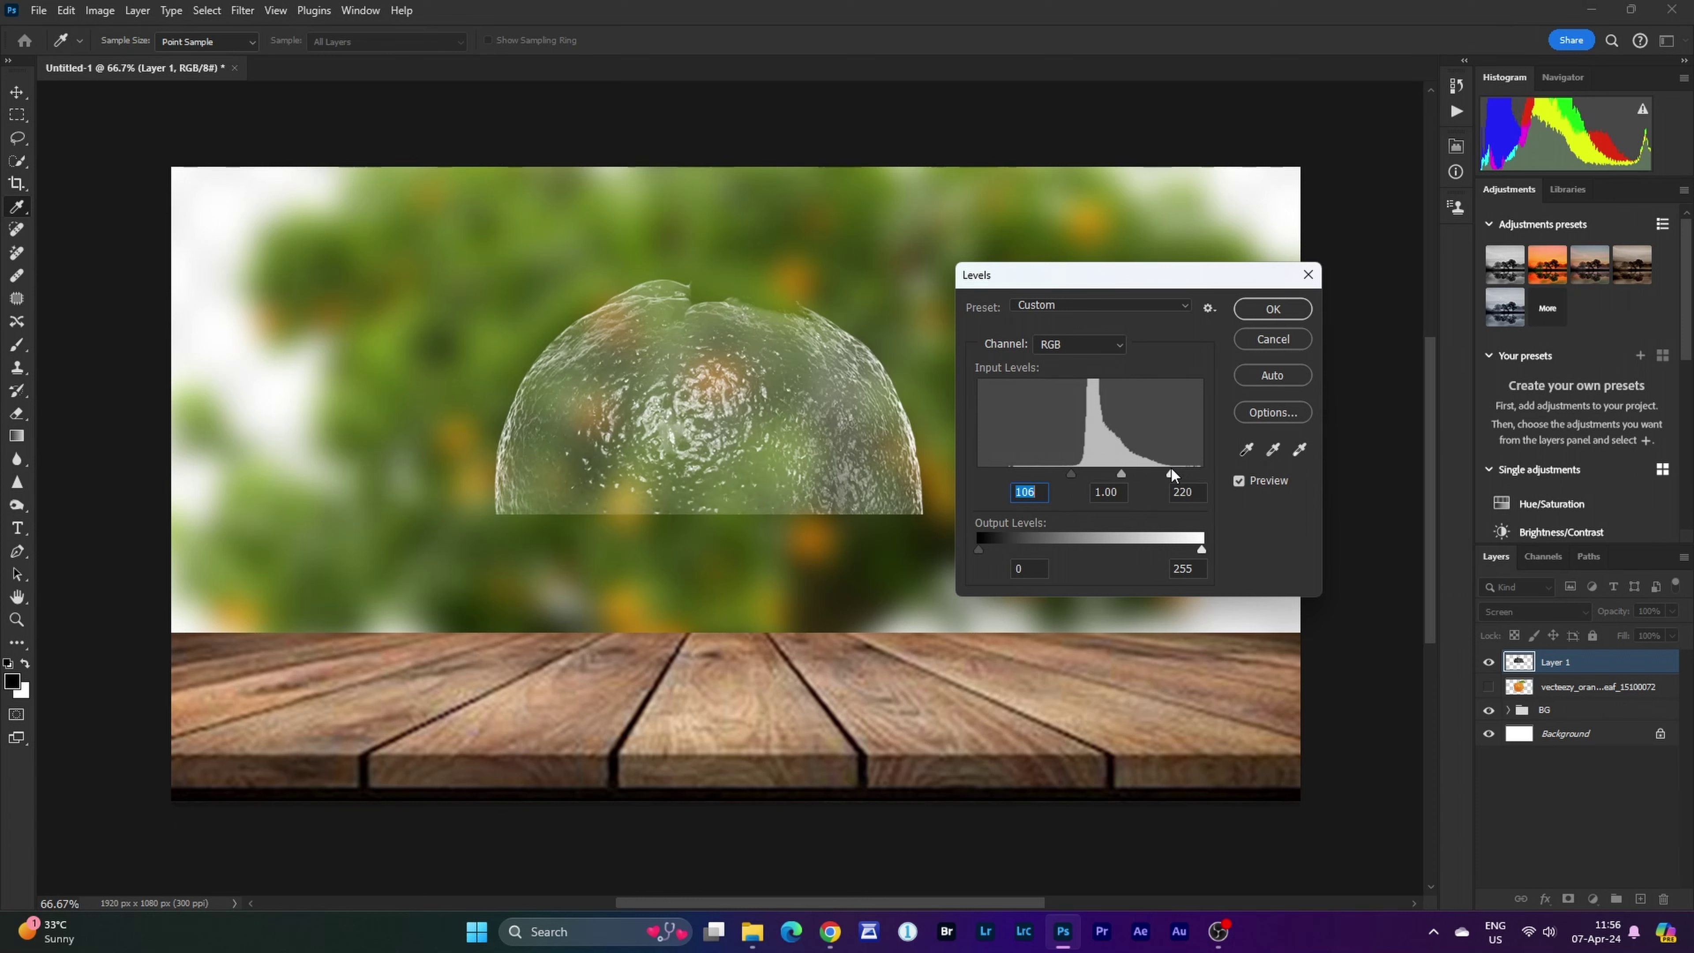
left_click(1170, 470)
left_click_drag(1117, 470, 1132, 472)
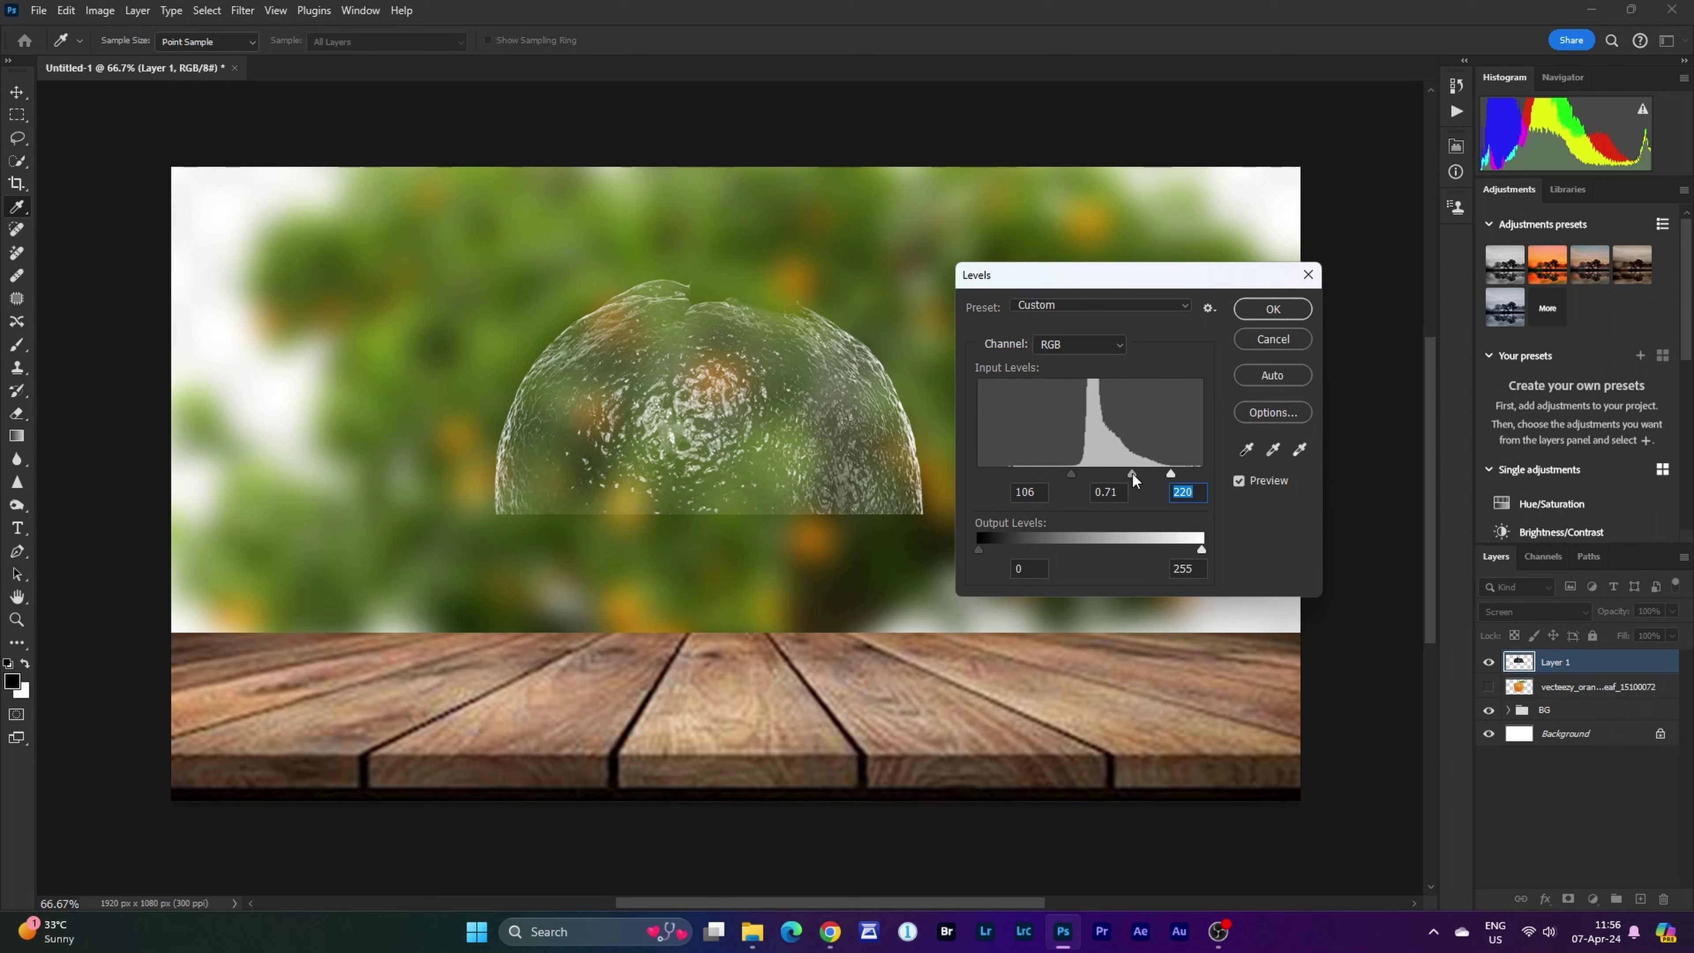
left_click(1242, 311)
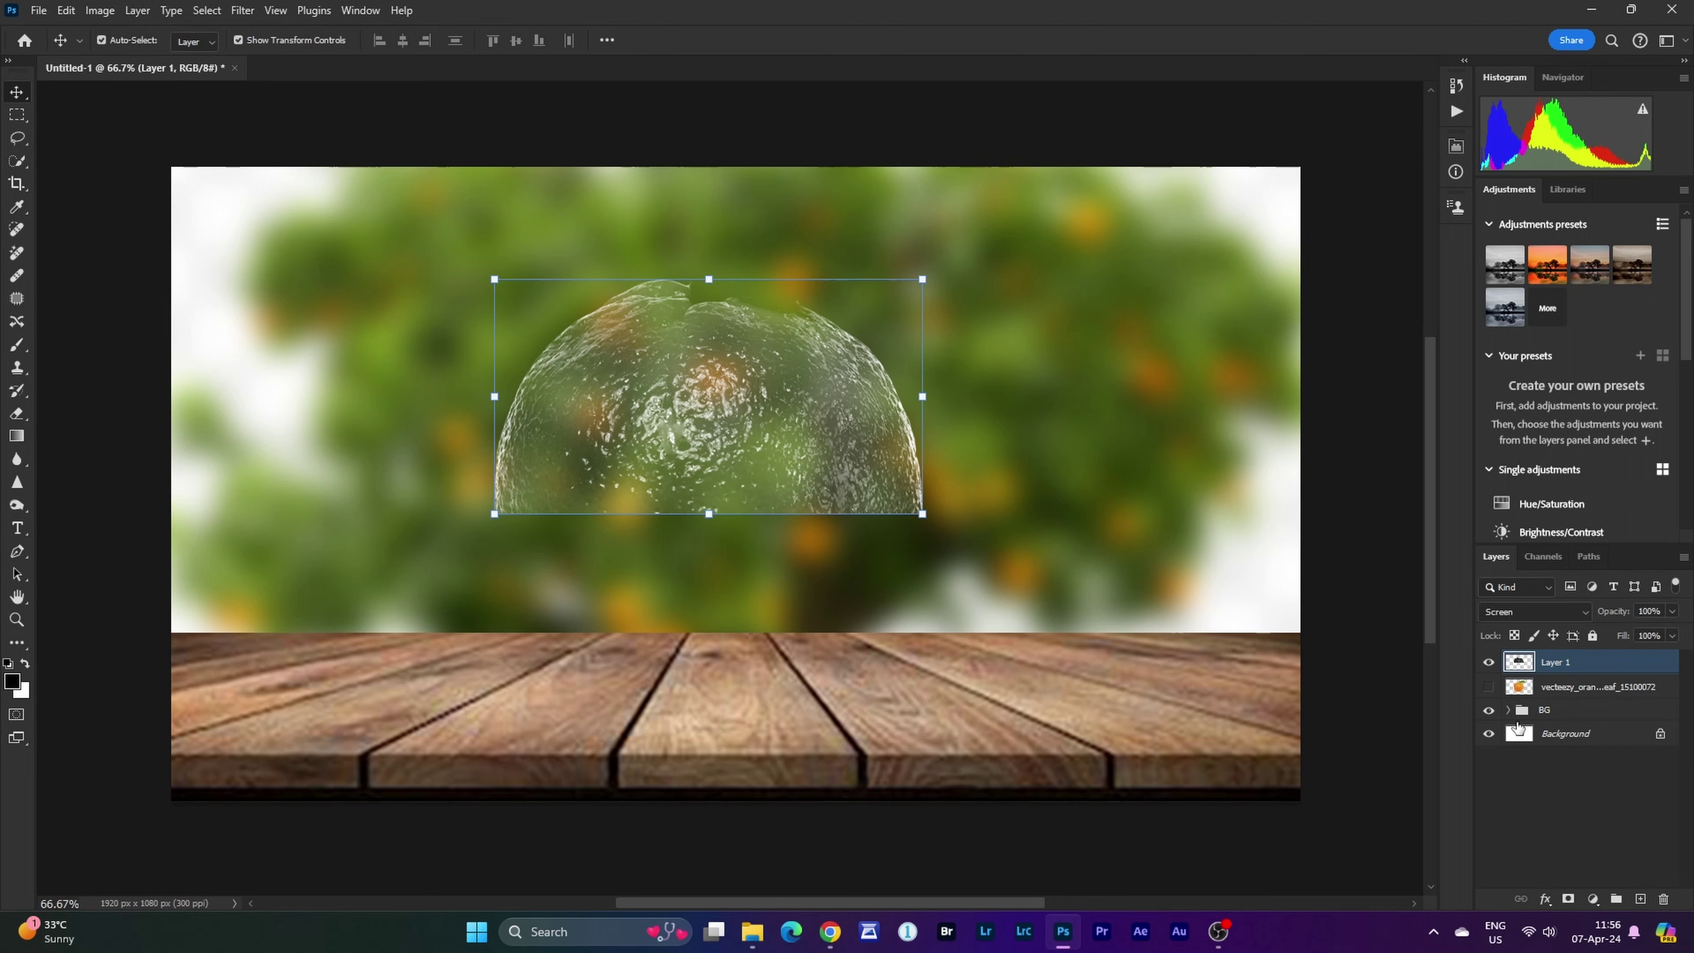
Show the original orange layer again and load the pixels of Layer 1 as a selection.
left_click(1487, 689)
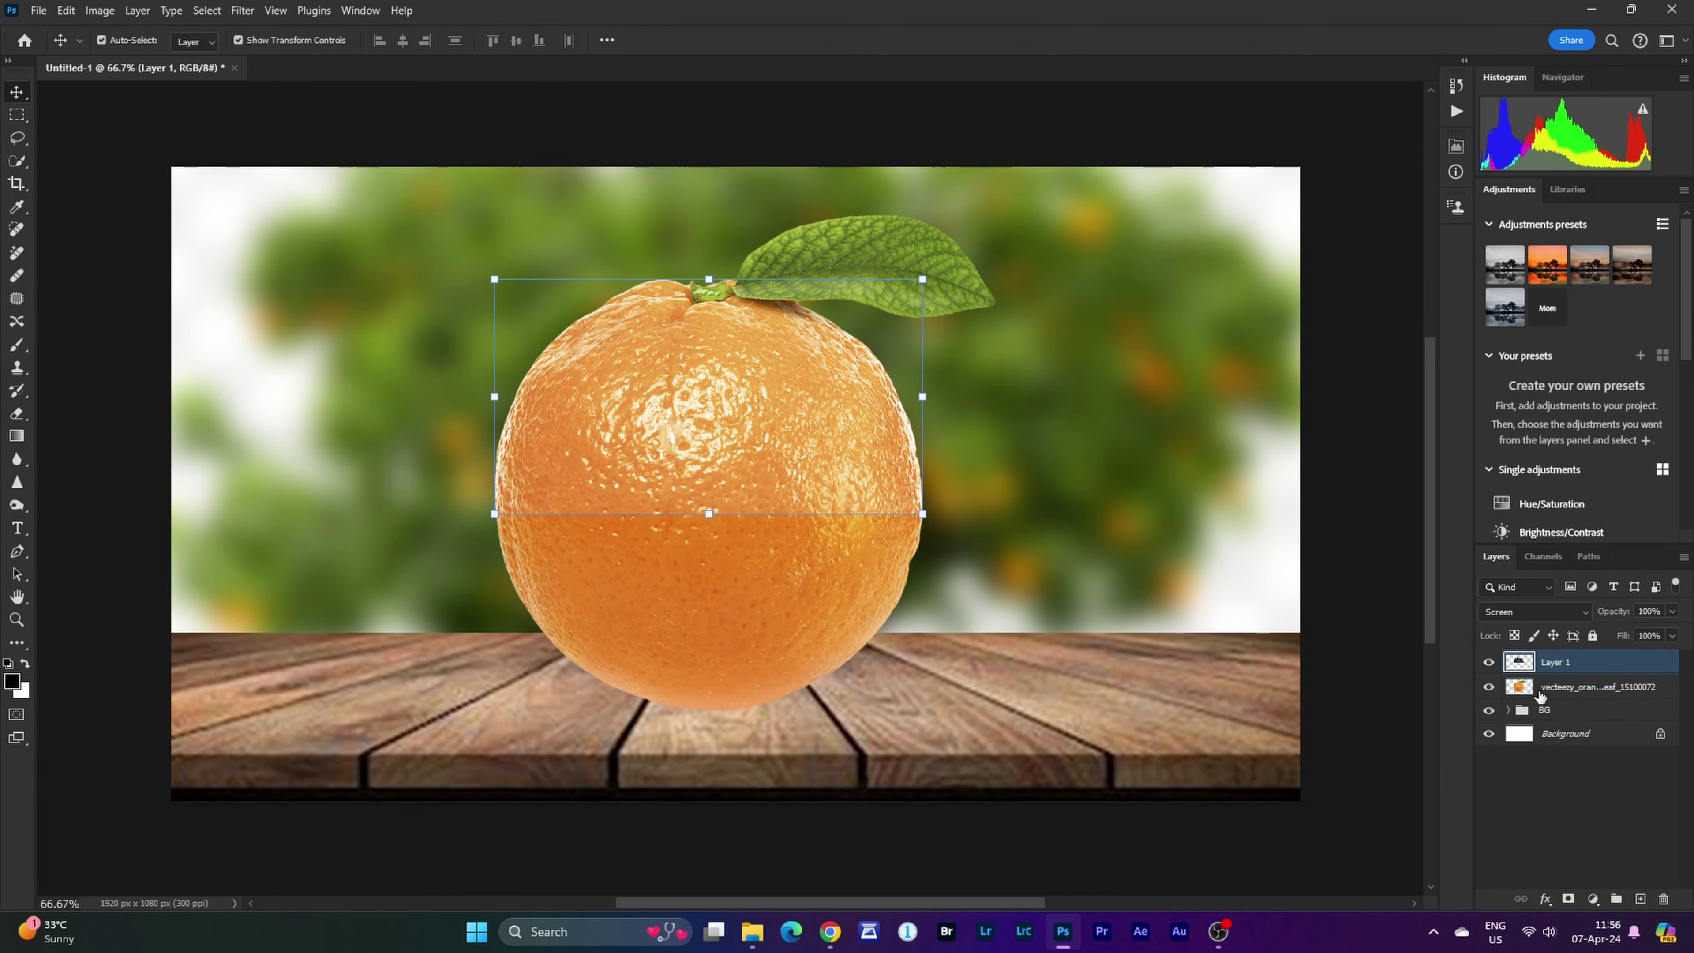
left_click(1519, 669, "ctrl")
left_click(1518, 667)
right_click(1518, 667)
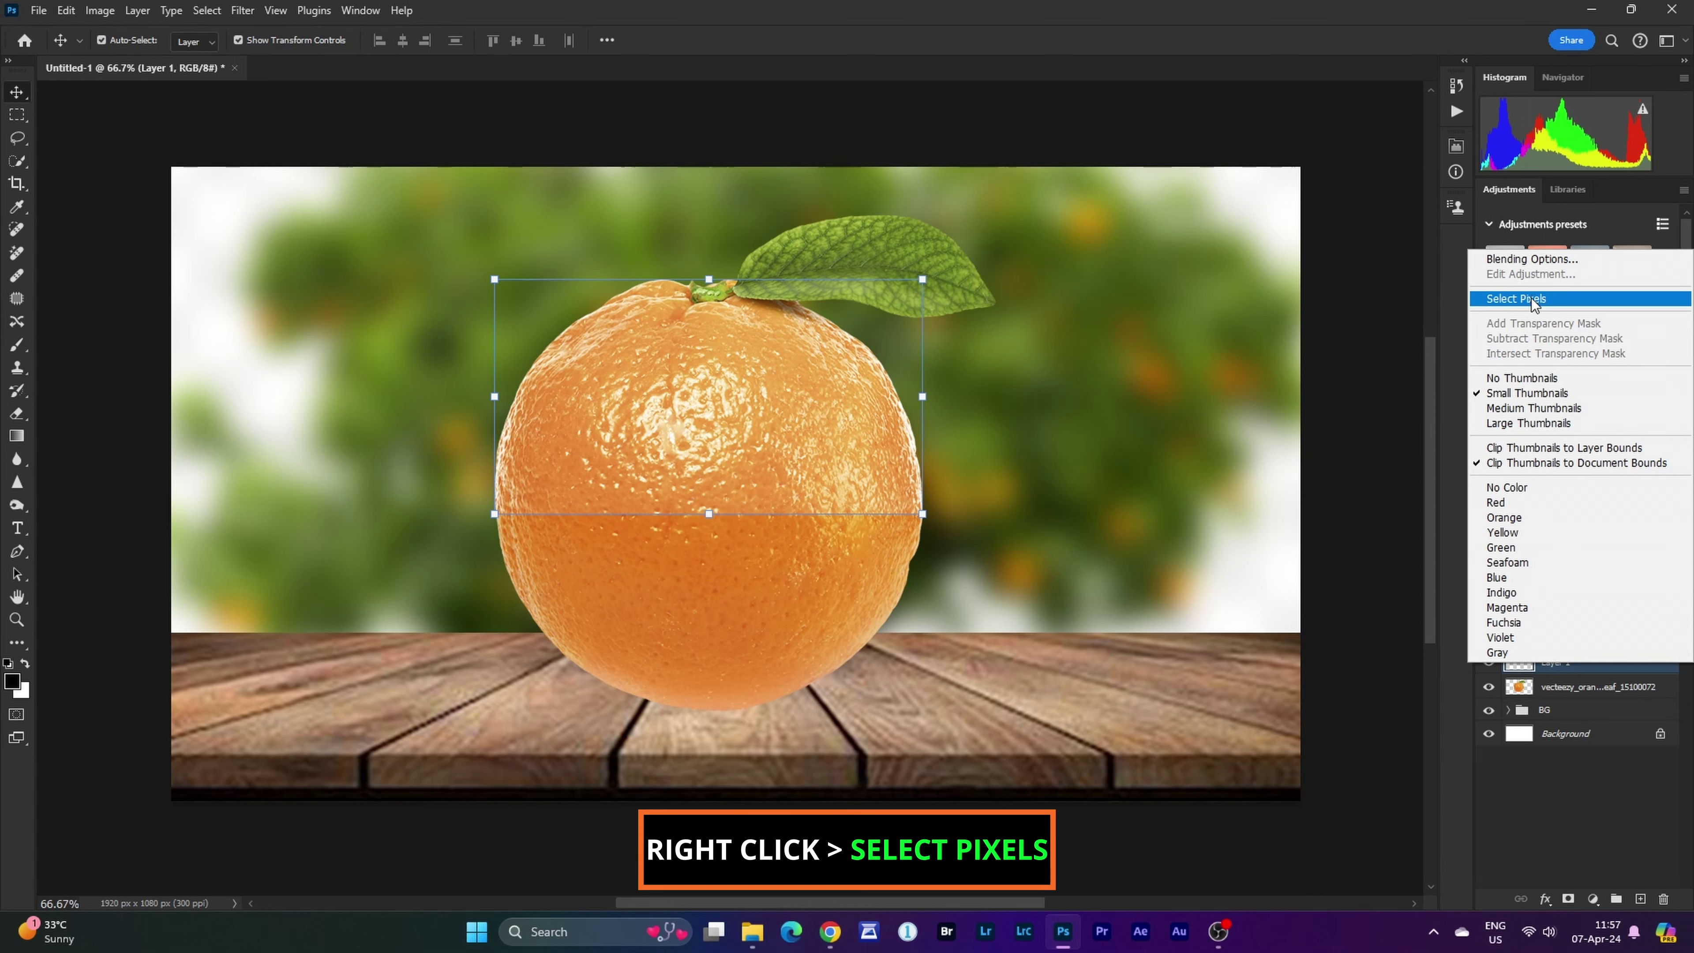
left_click(1533, 300)
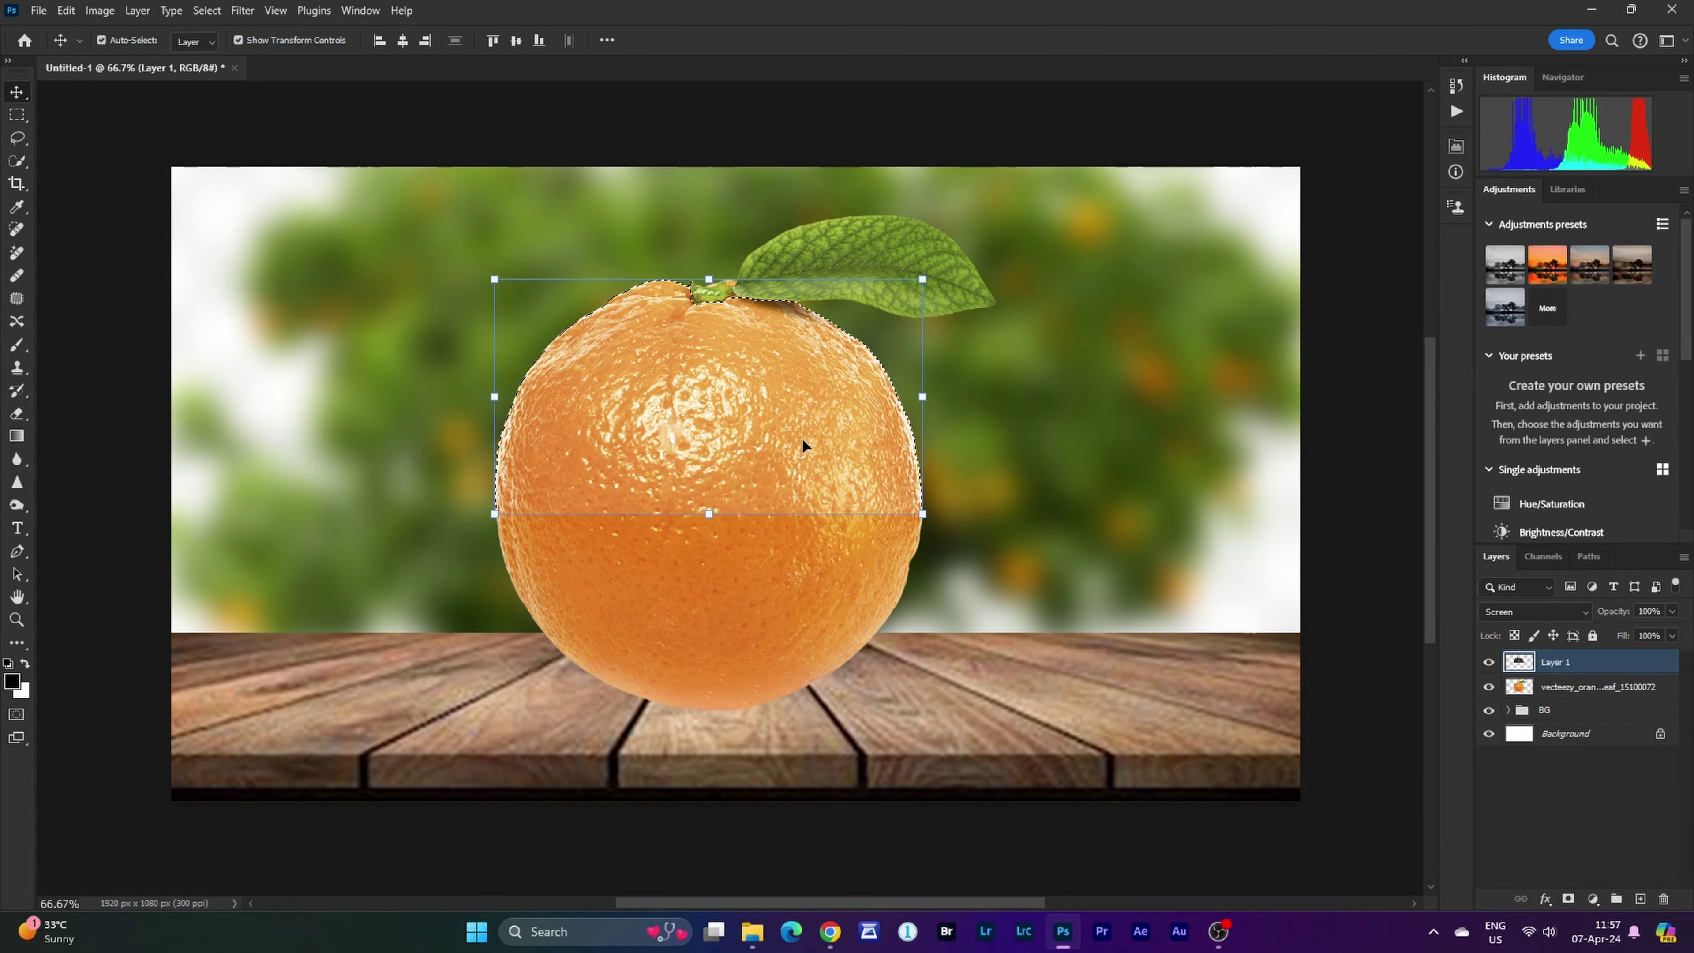
Add a layer mask from the selection to the original orange layer and invert the mask.
left_click(1551, 694)
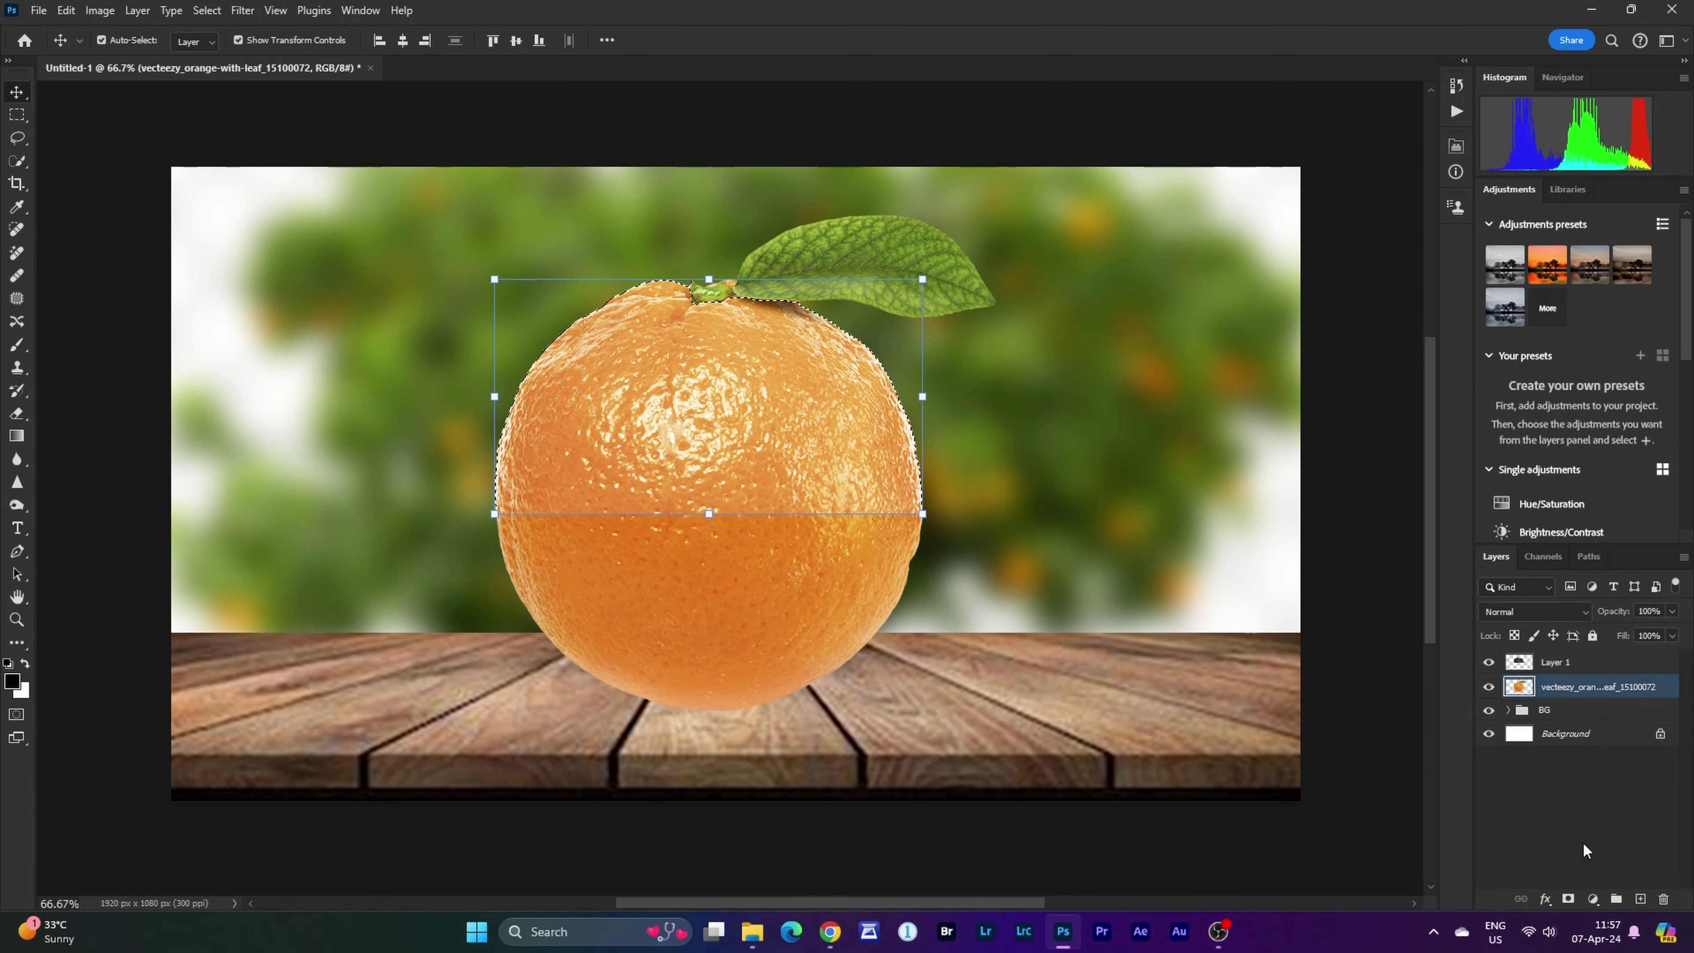
left_click(1570, 899)
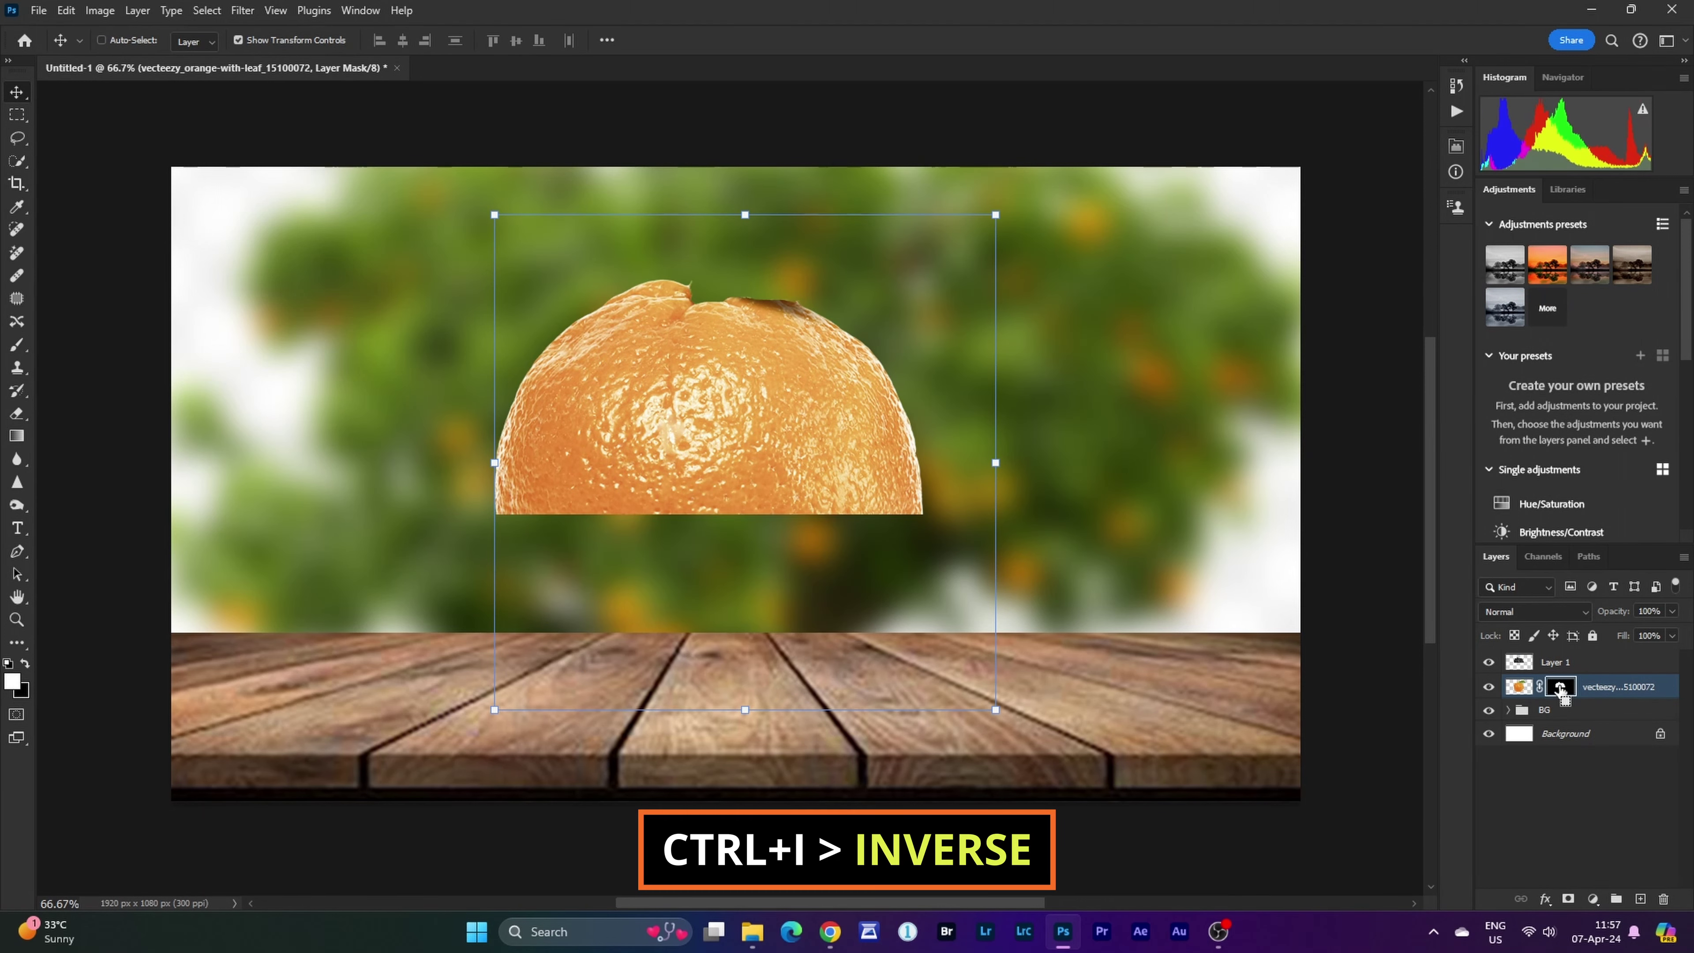
key("ctrl+i")
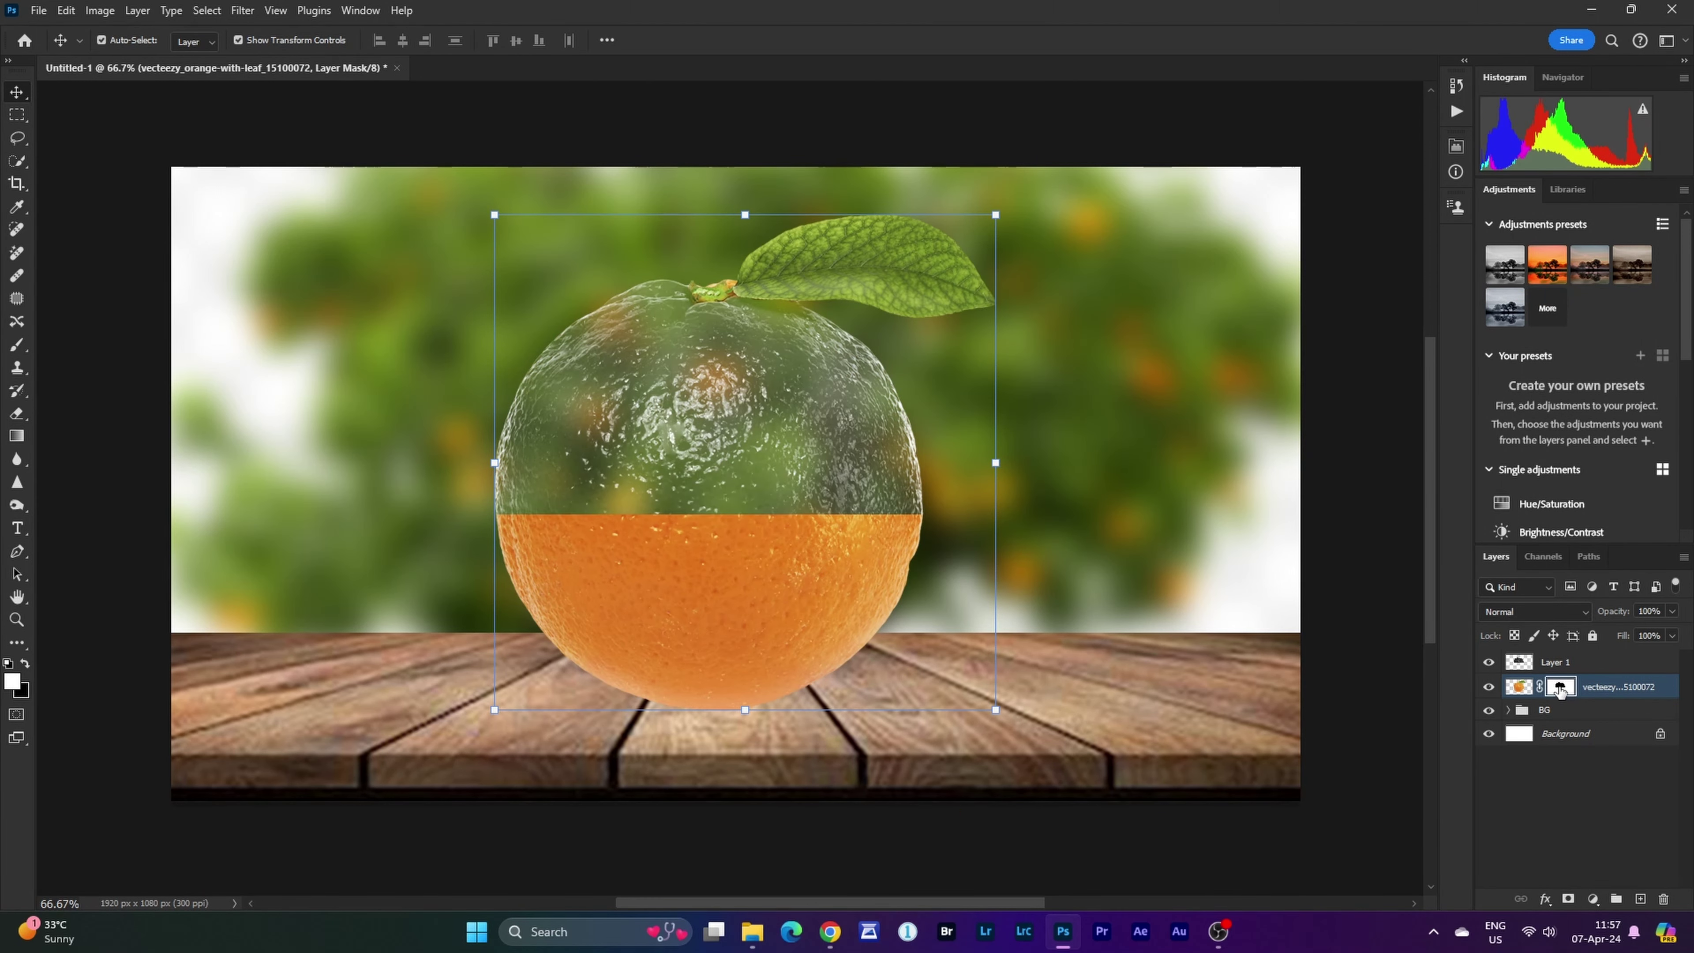
Place the slice-ripe-orange-citrus-fruit-isolated-white image as an embedded file above Layer 1, keeping its 29.22% scale.
left_click(1577, 663)
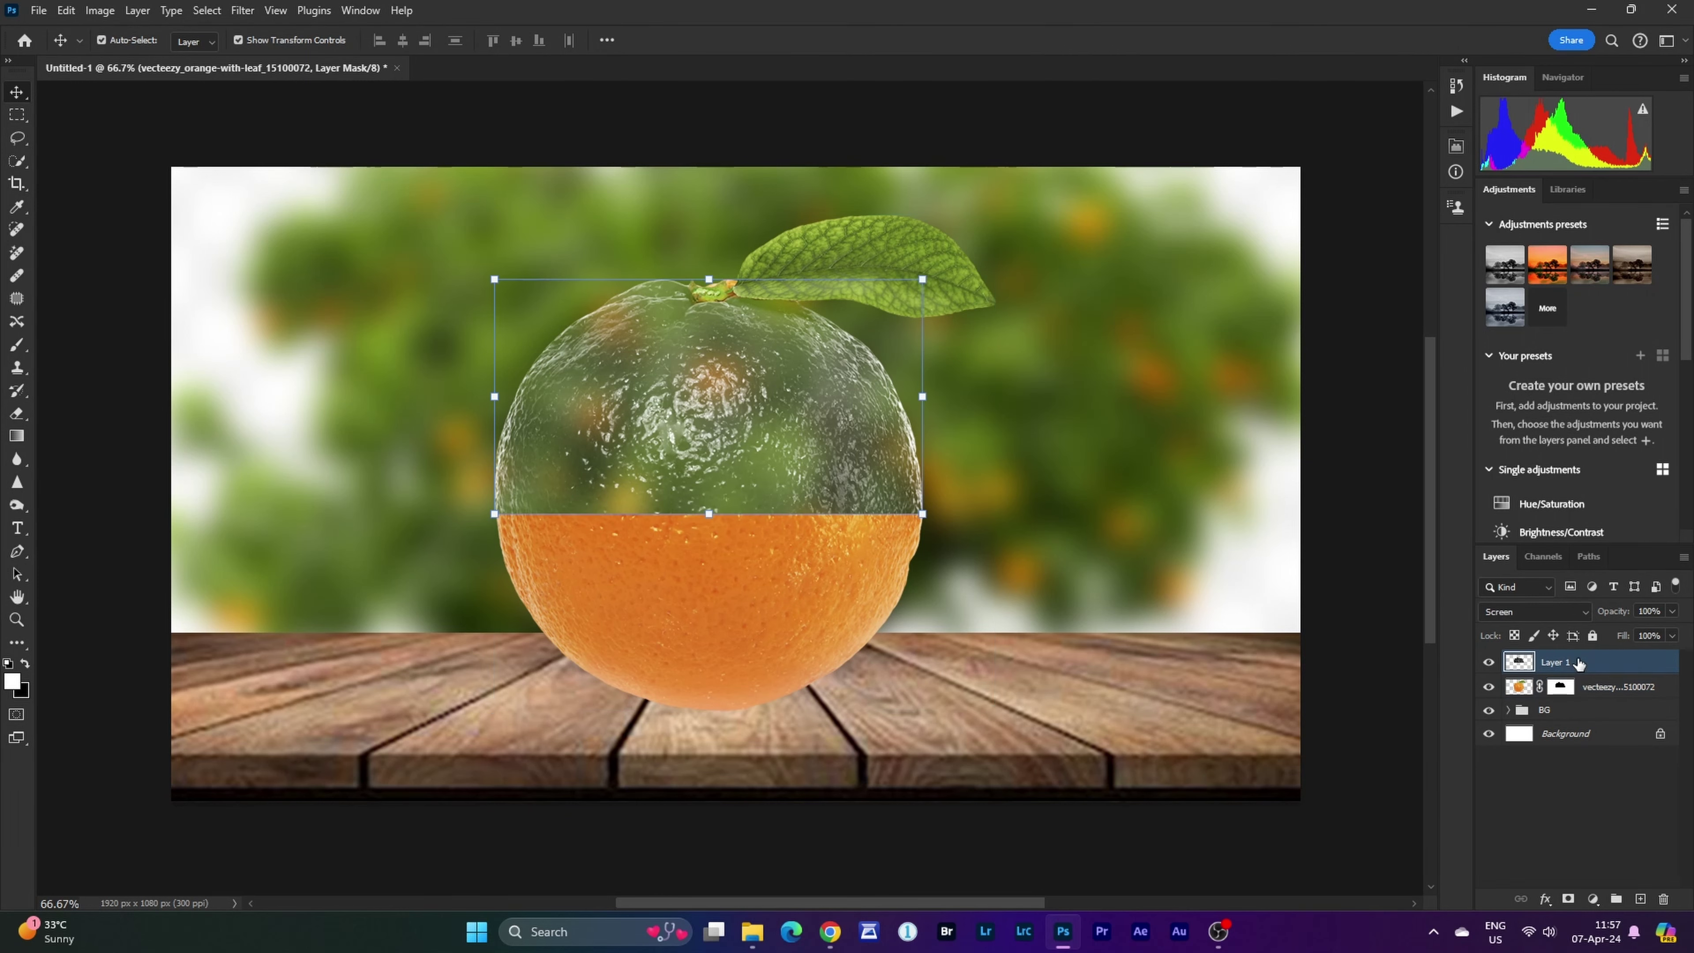
left_click(38, 10)
left_click(61, 400)
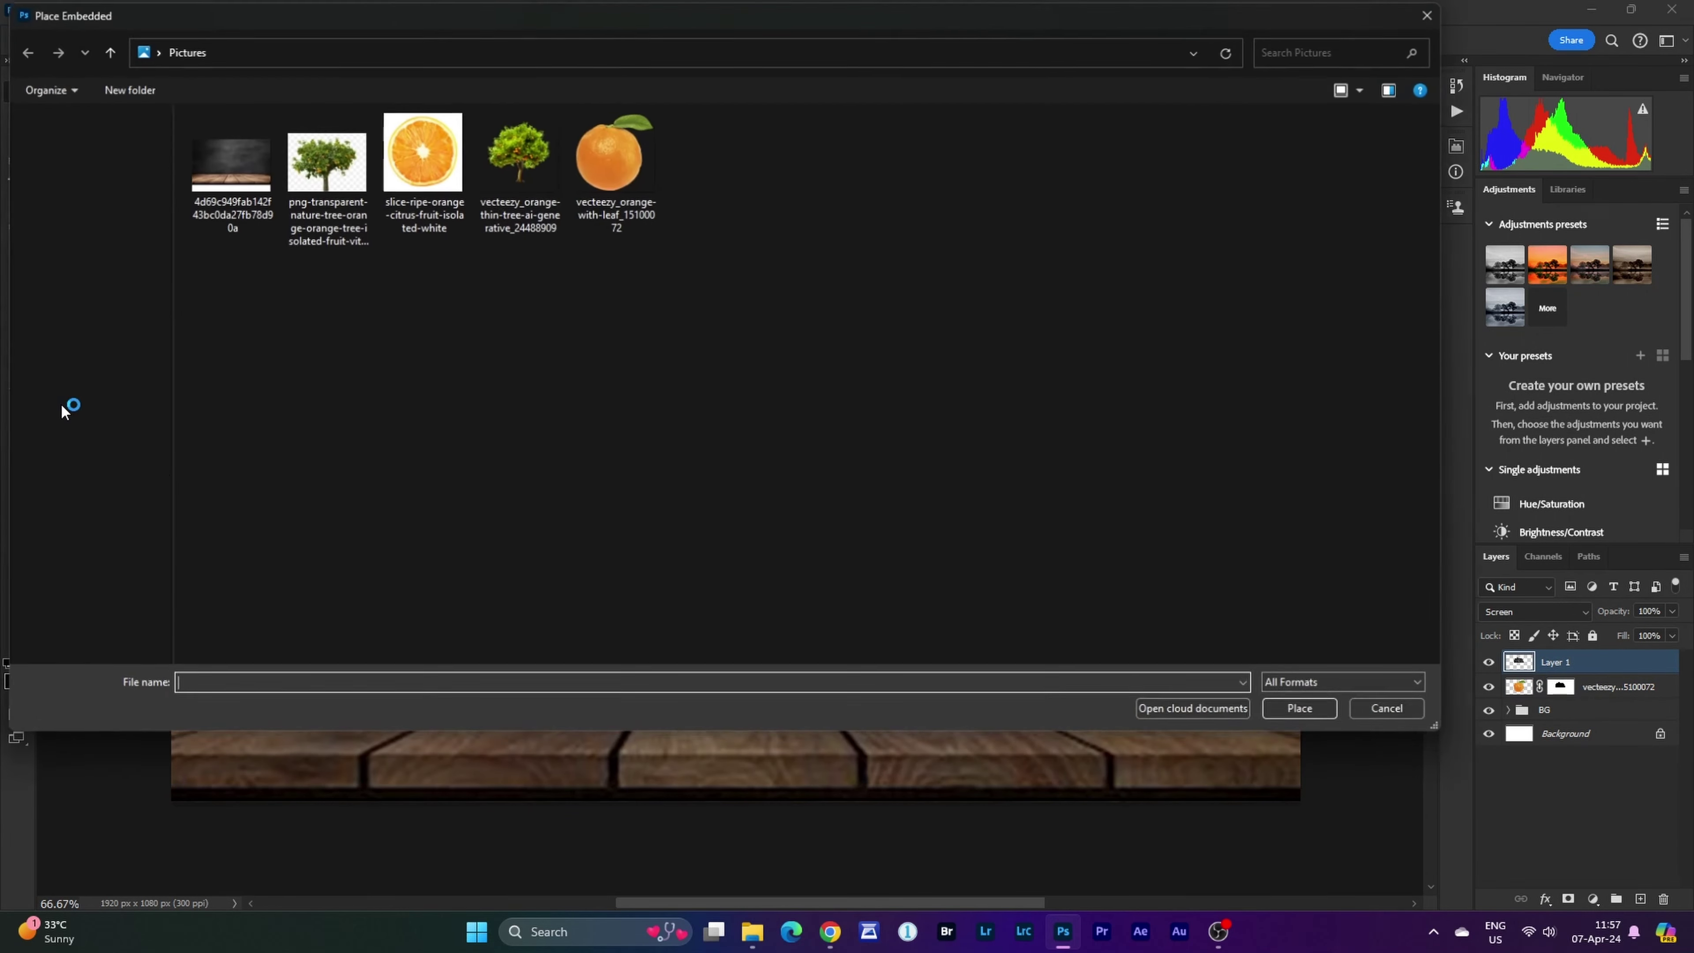
left_click(417, 171)
left_click(1311, 714)
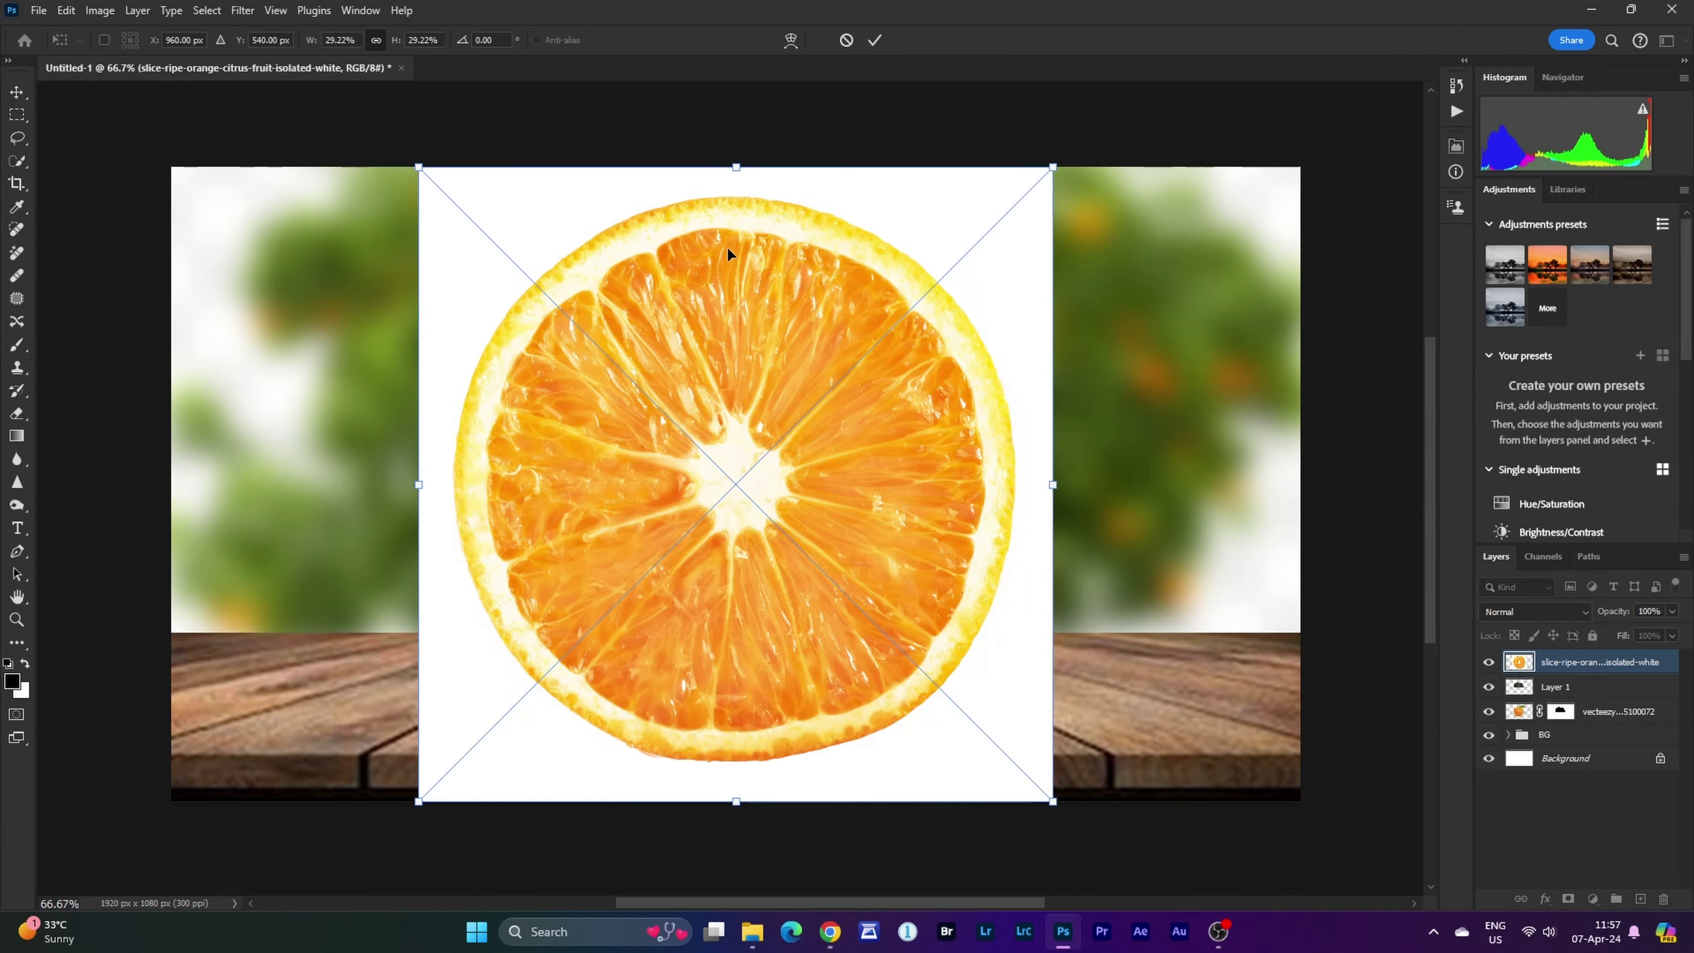
left_click(874, 40)
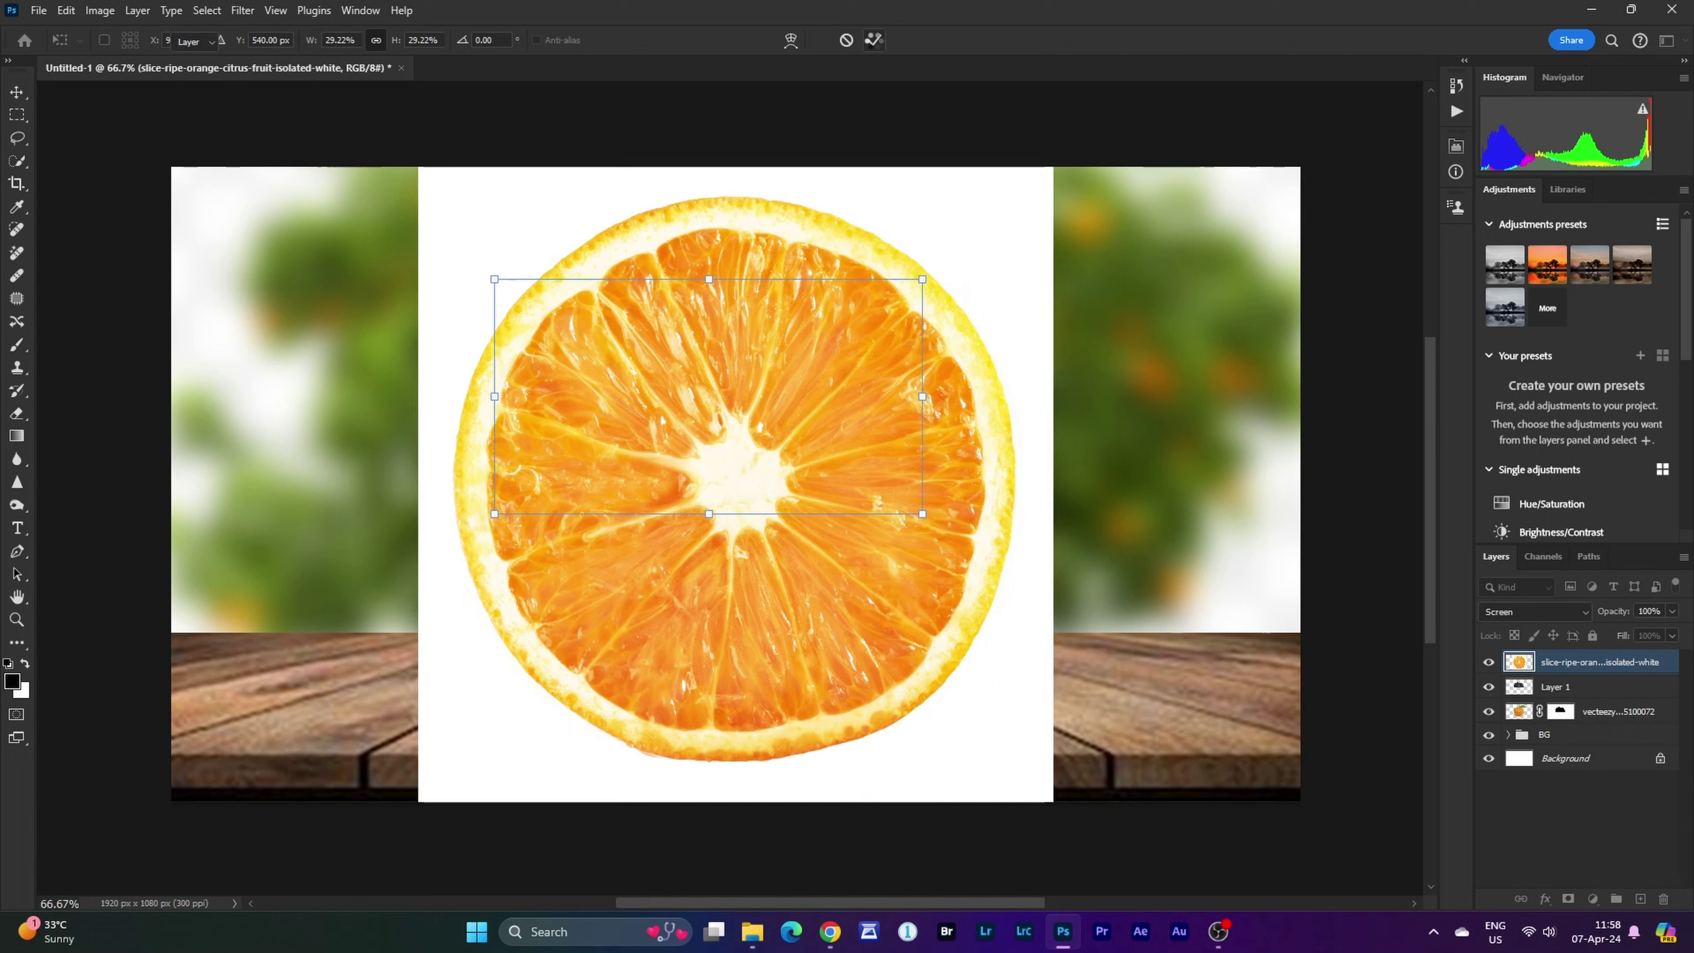
Rasterize the orange slice layer and delete its white background using a Magic Wand selection, then clear the selection.
right_click(1552, 675)
left_click(1548, 605)
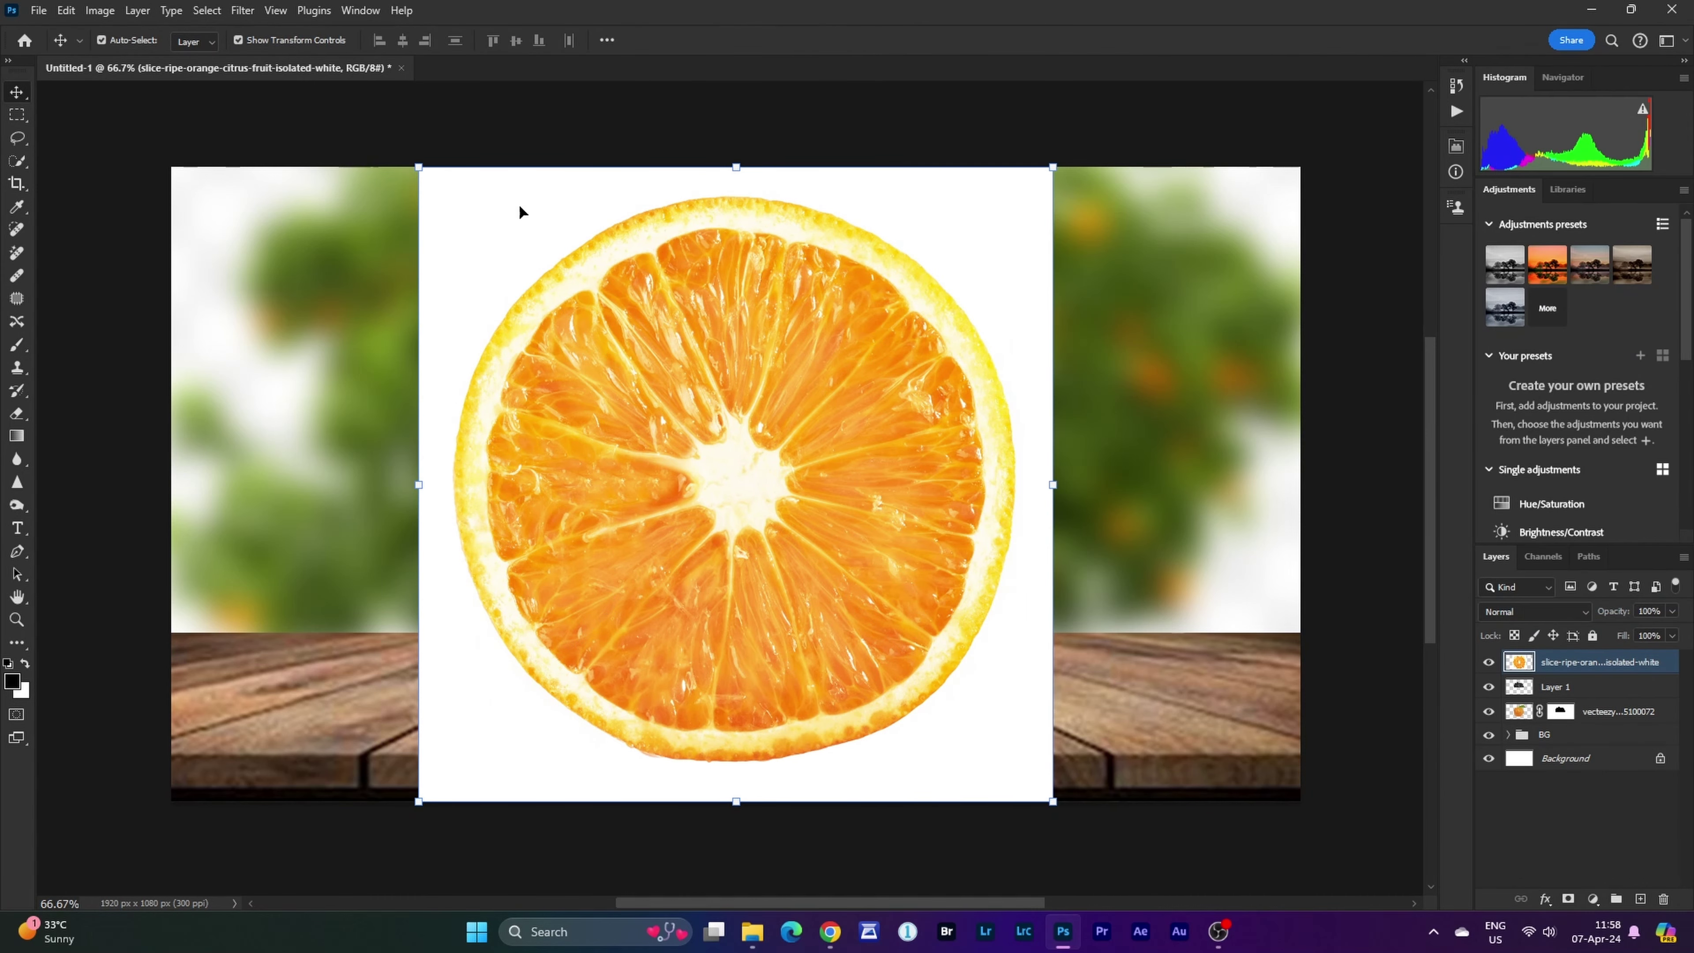
left_click(17, 161)
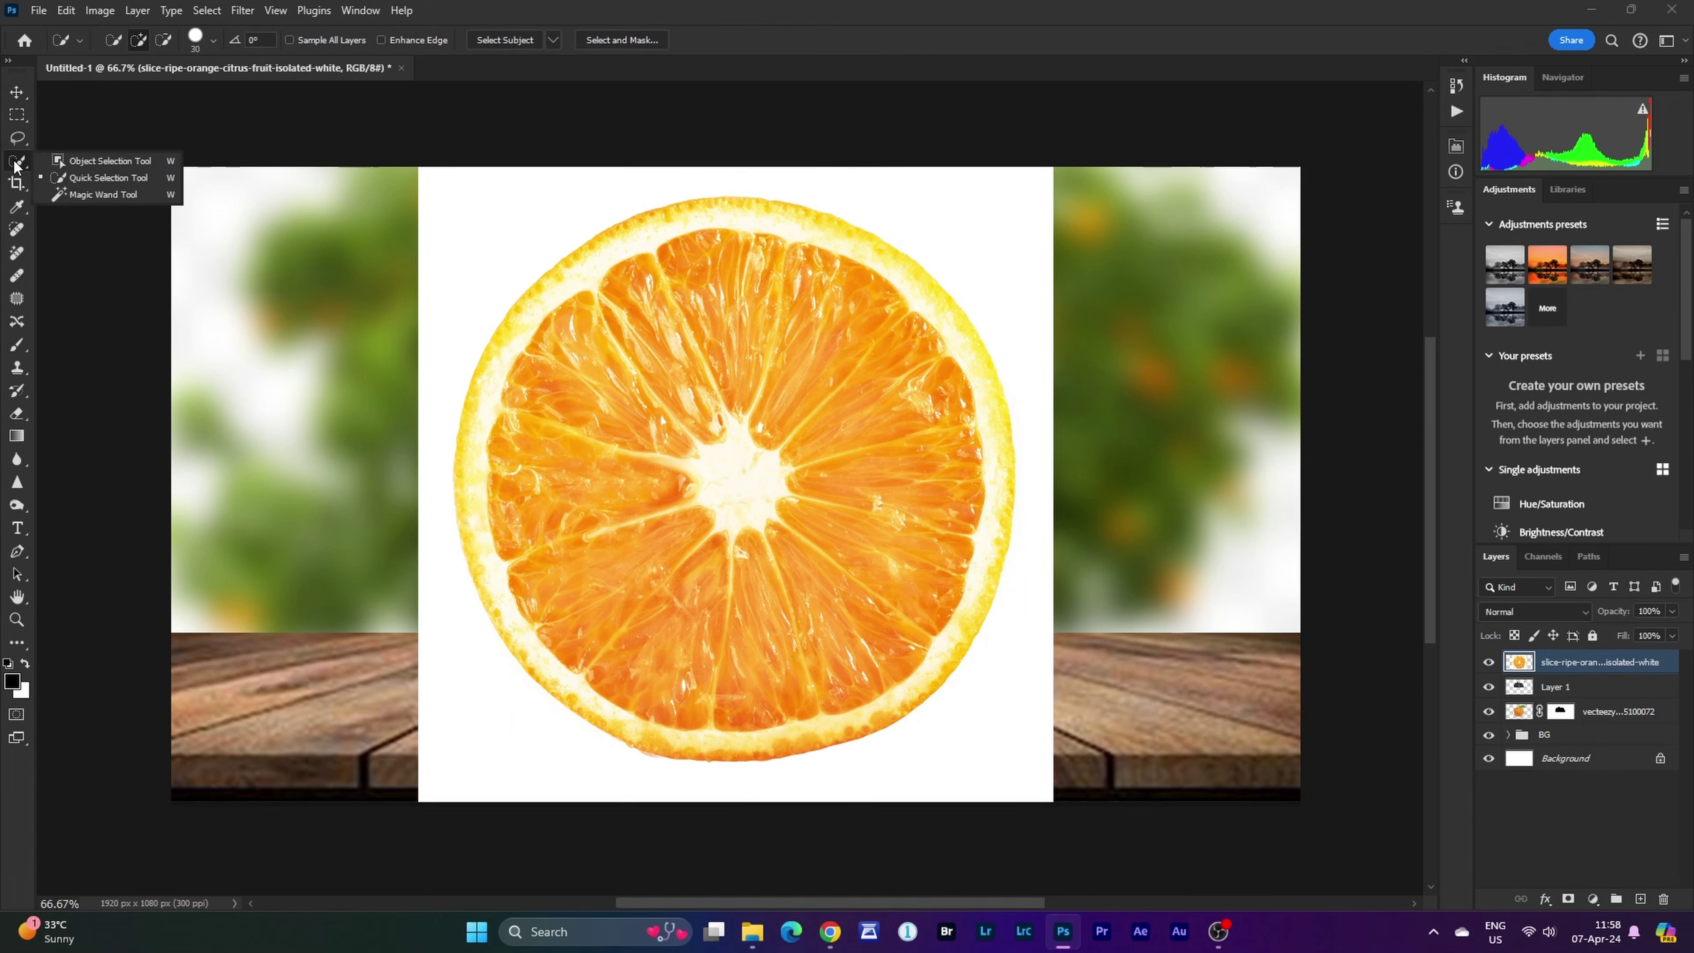
left_click(97, 195)
left_click(466, 298)
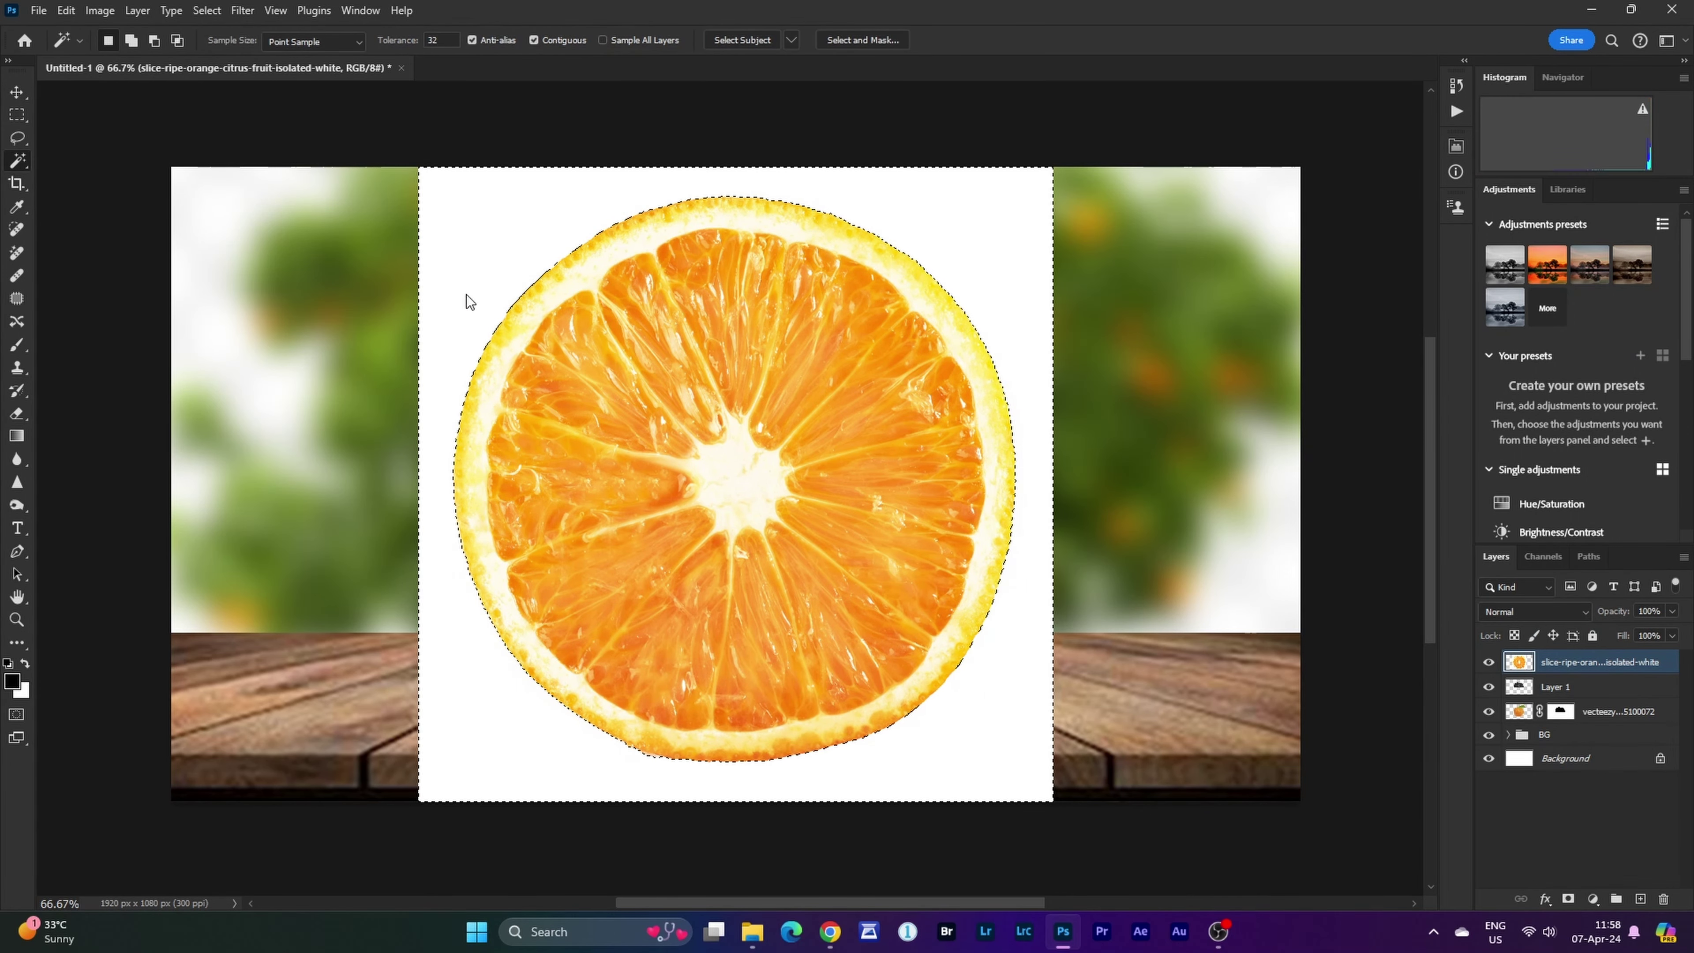
key("Delete")
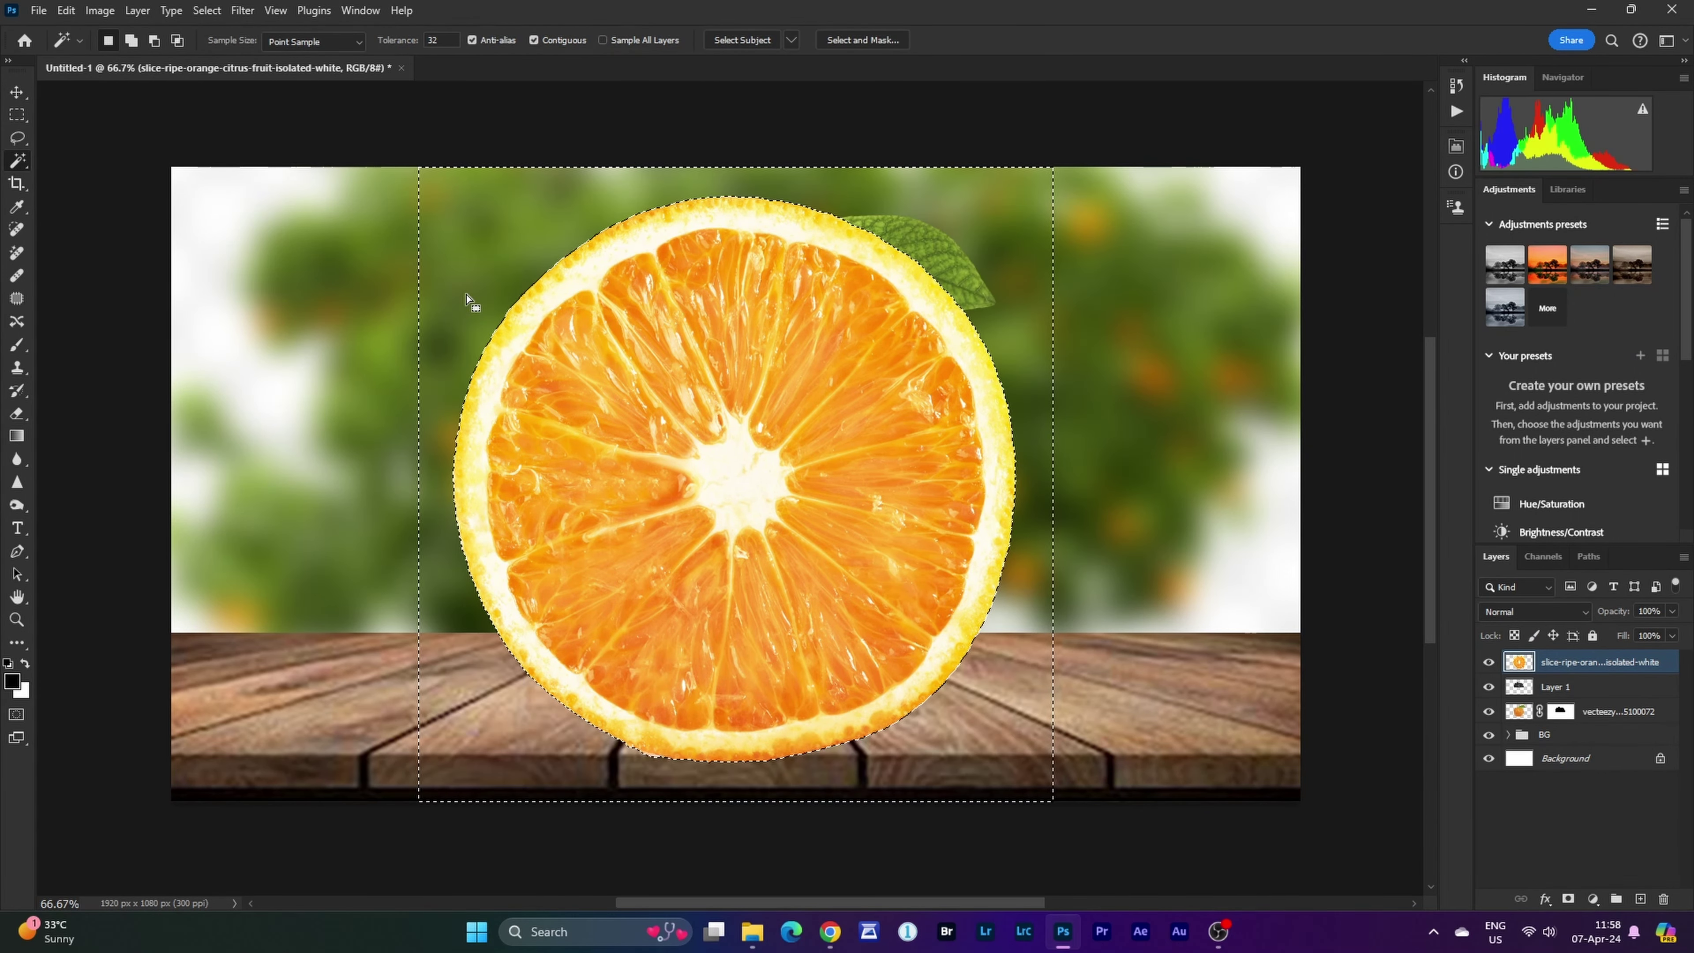
key("ctrl+d")
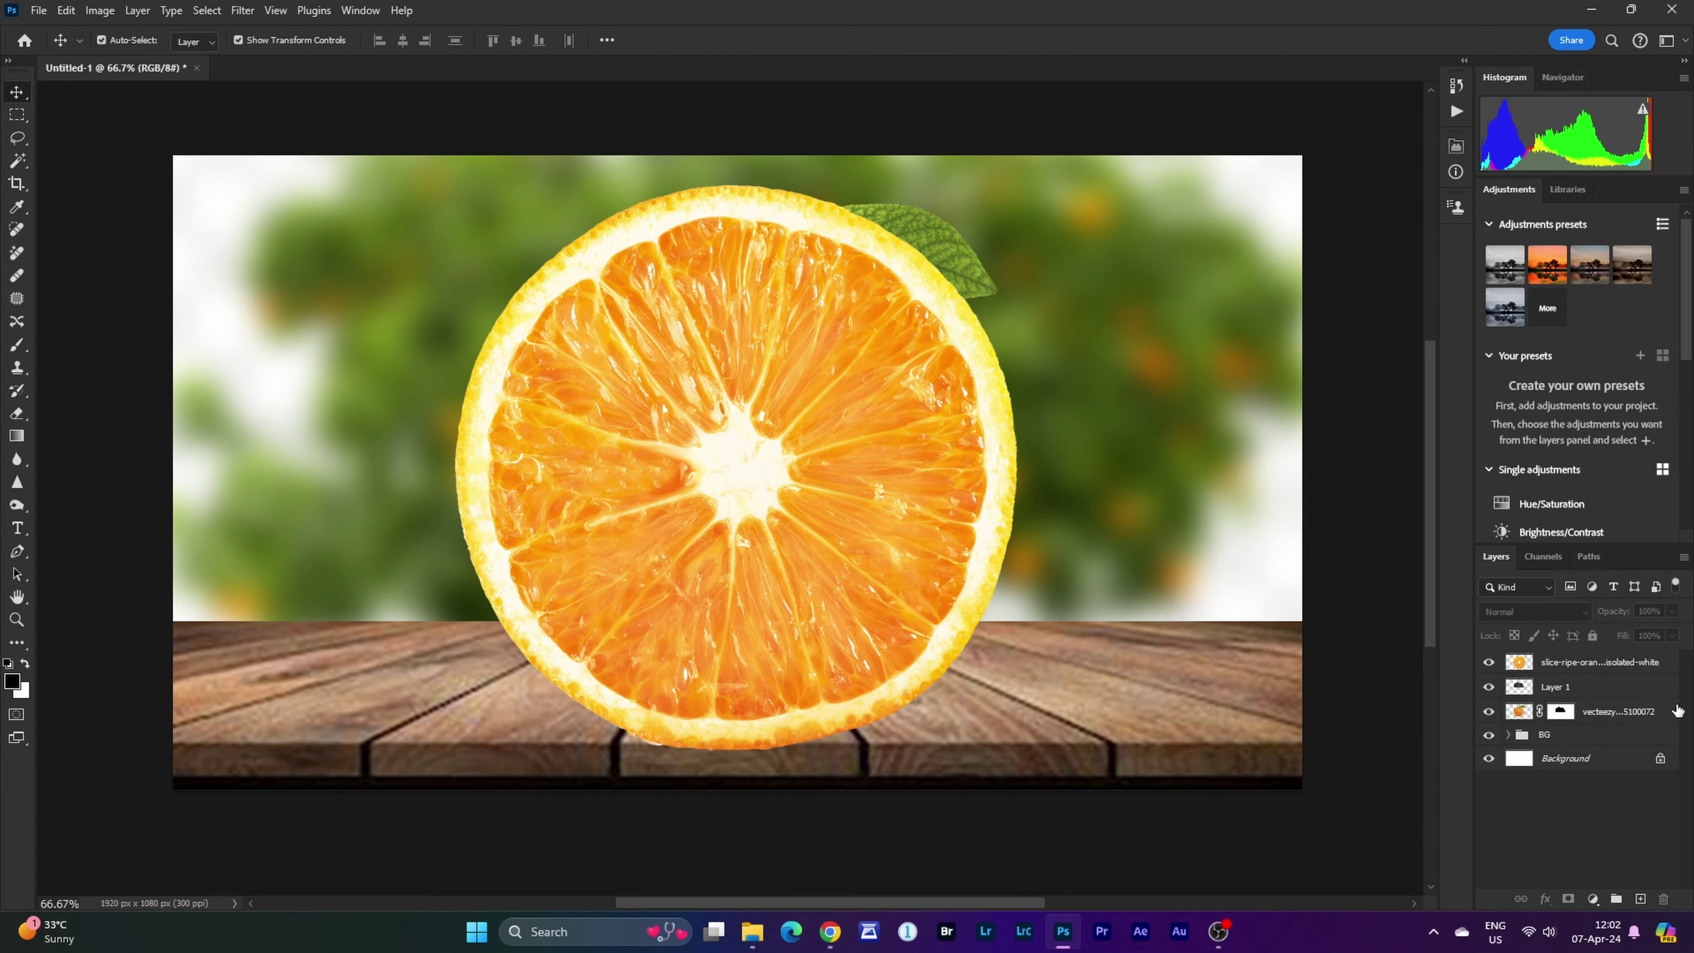
Squash the orange slice non-proportionally to about 76.18% width and 12.98% height, fitting it over the cut edge of the lower fruit half.
left_click(1585, 664)
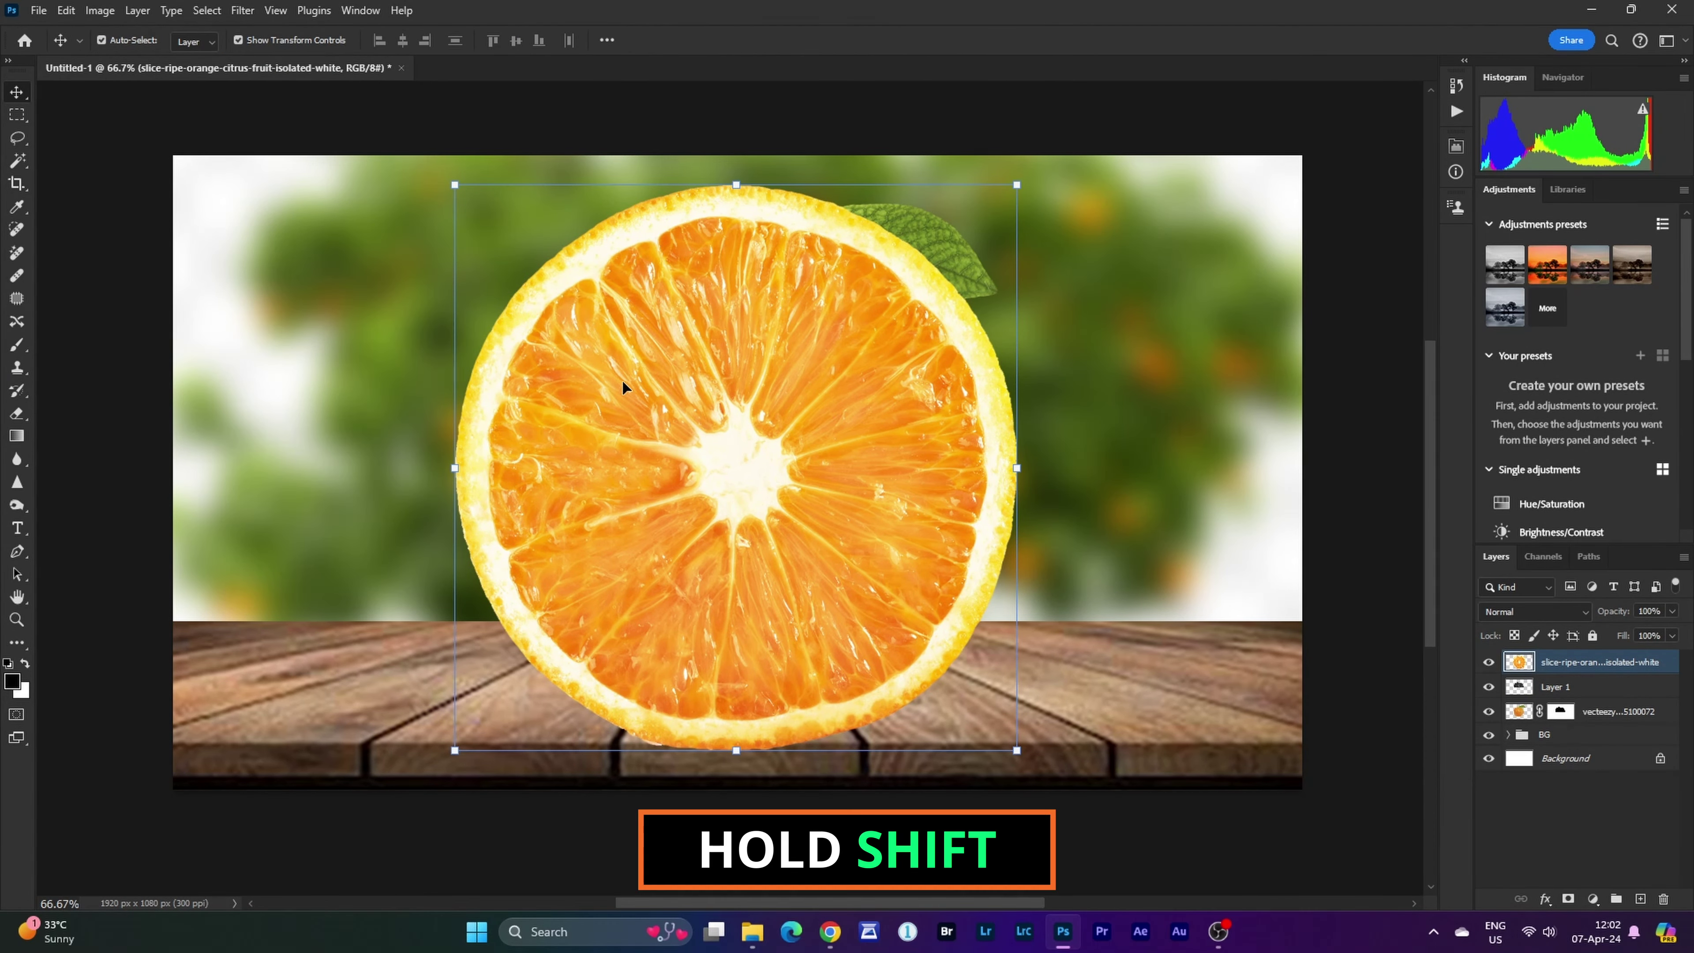
key("shift")
left_click_drag(736, 184, 684, 482)
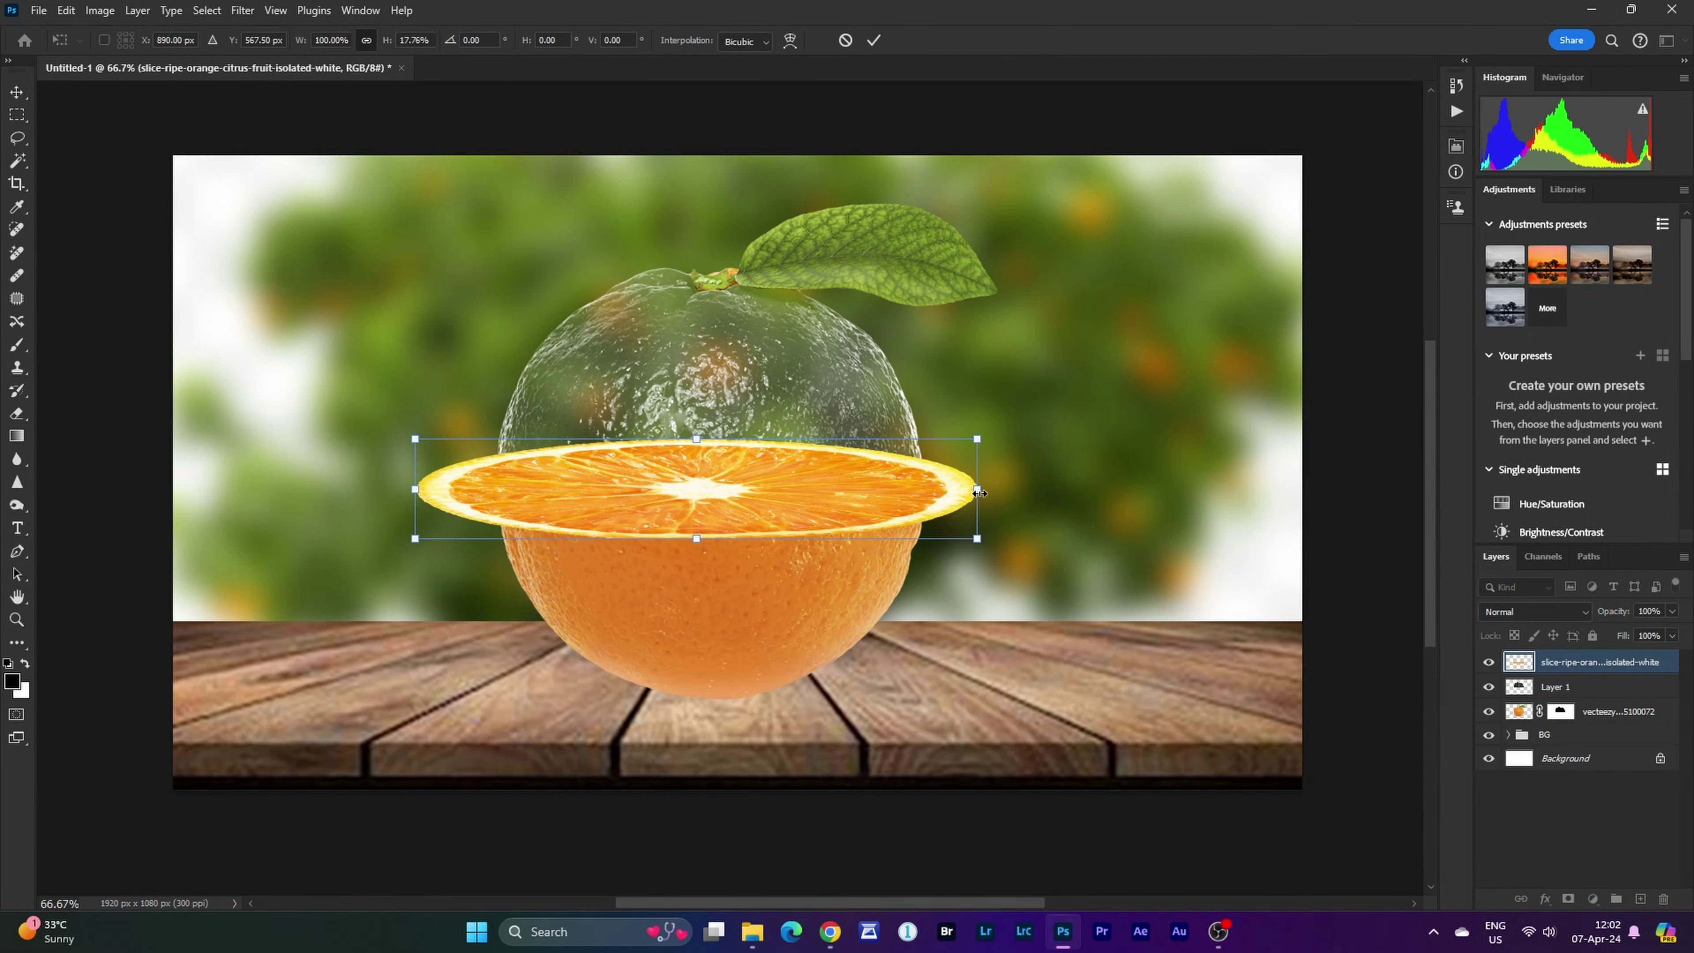
left_click_drag(978, 491, 919, 489)
left_click_drag(810, 476, 823, 475)
left_click_drag(709, 437, 710, 467)
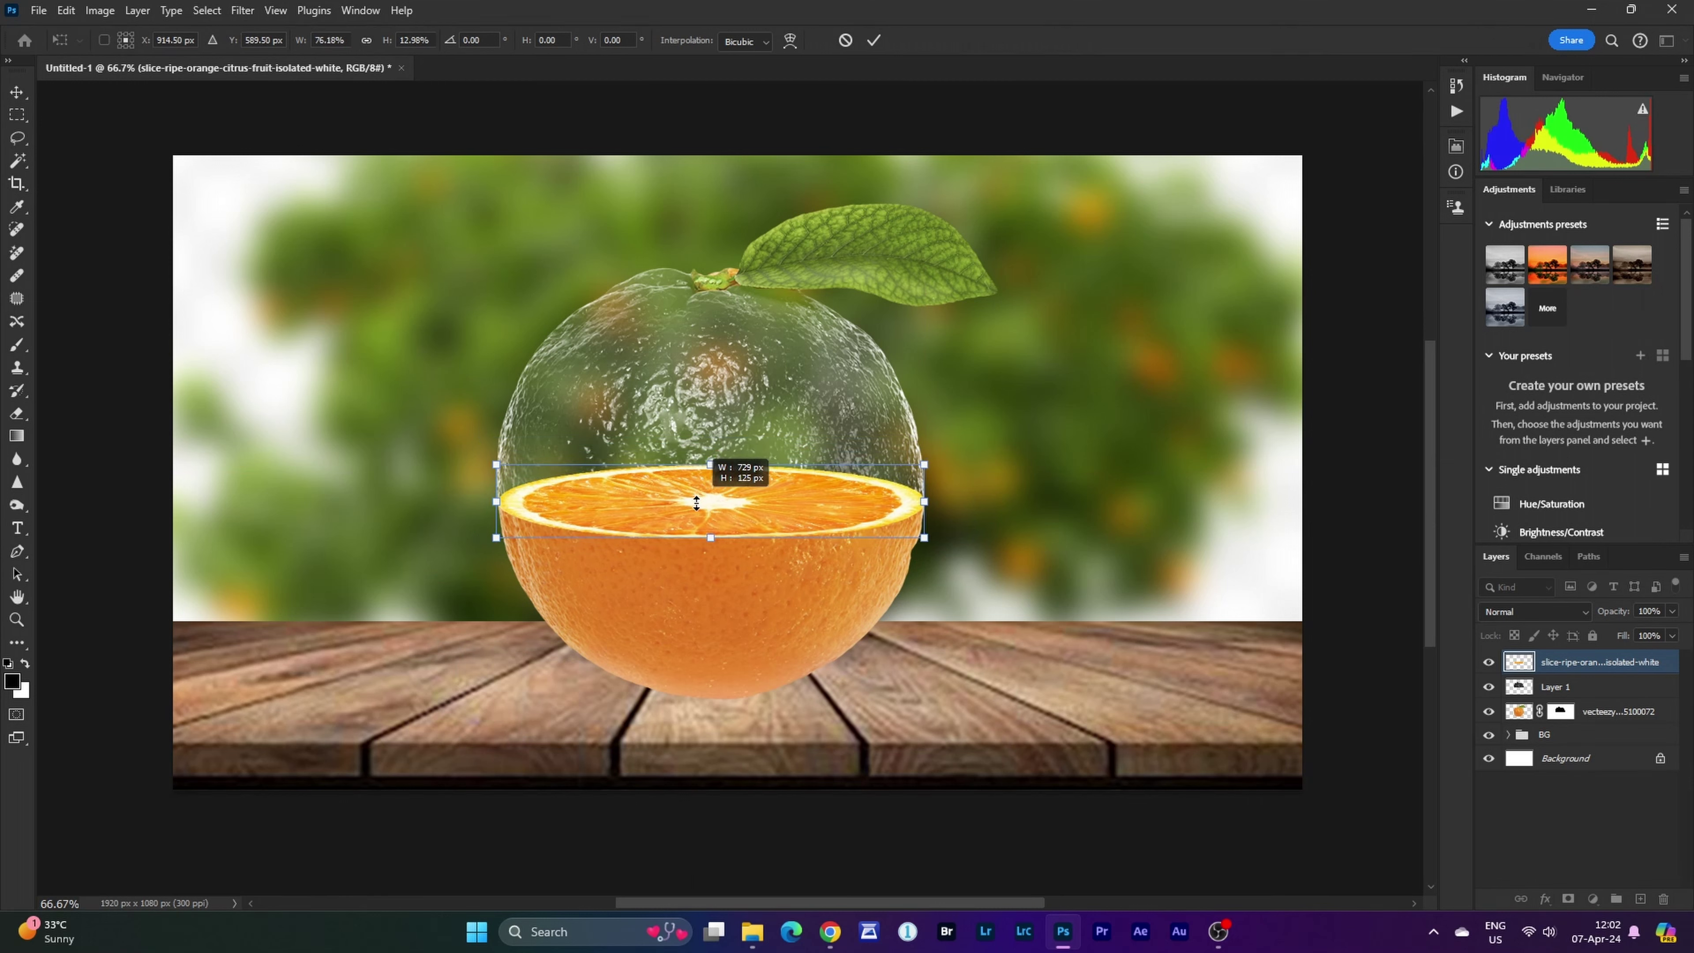
left_click(872, 41)
left_click(441, 378)
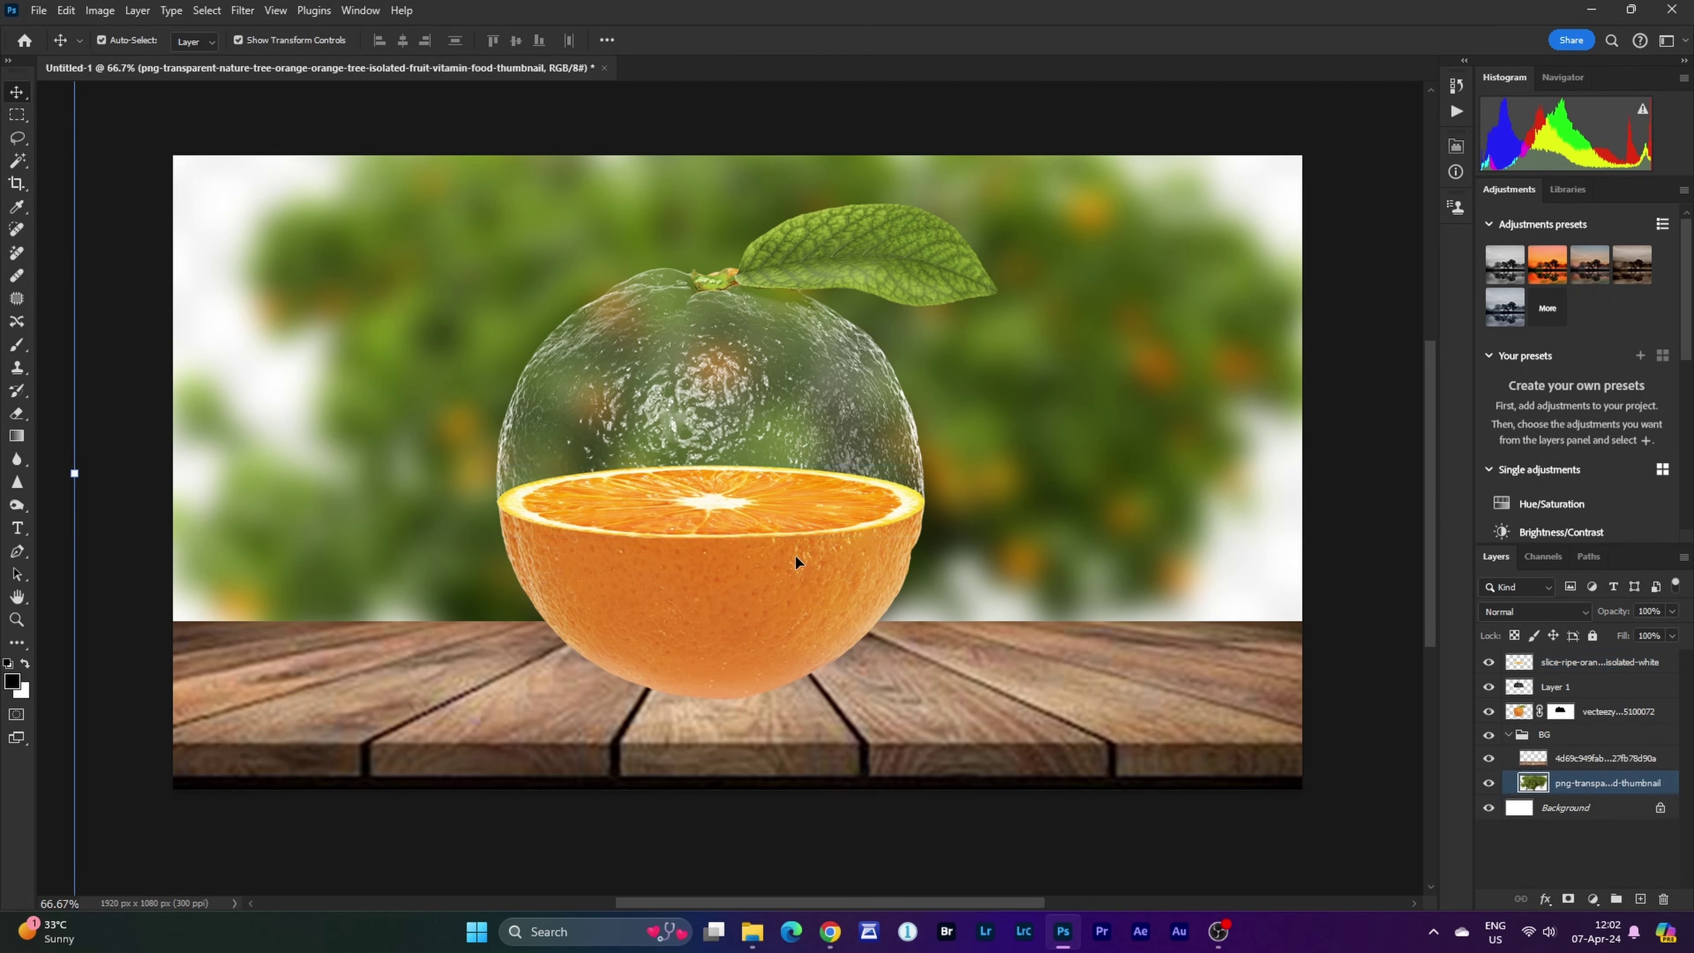
Move the orange slice layer directly below Layer 1 in the layer stack.
left_click(747, 507)
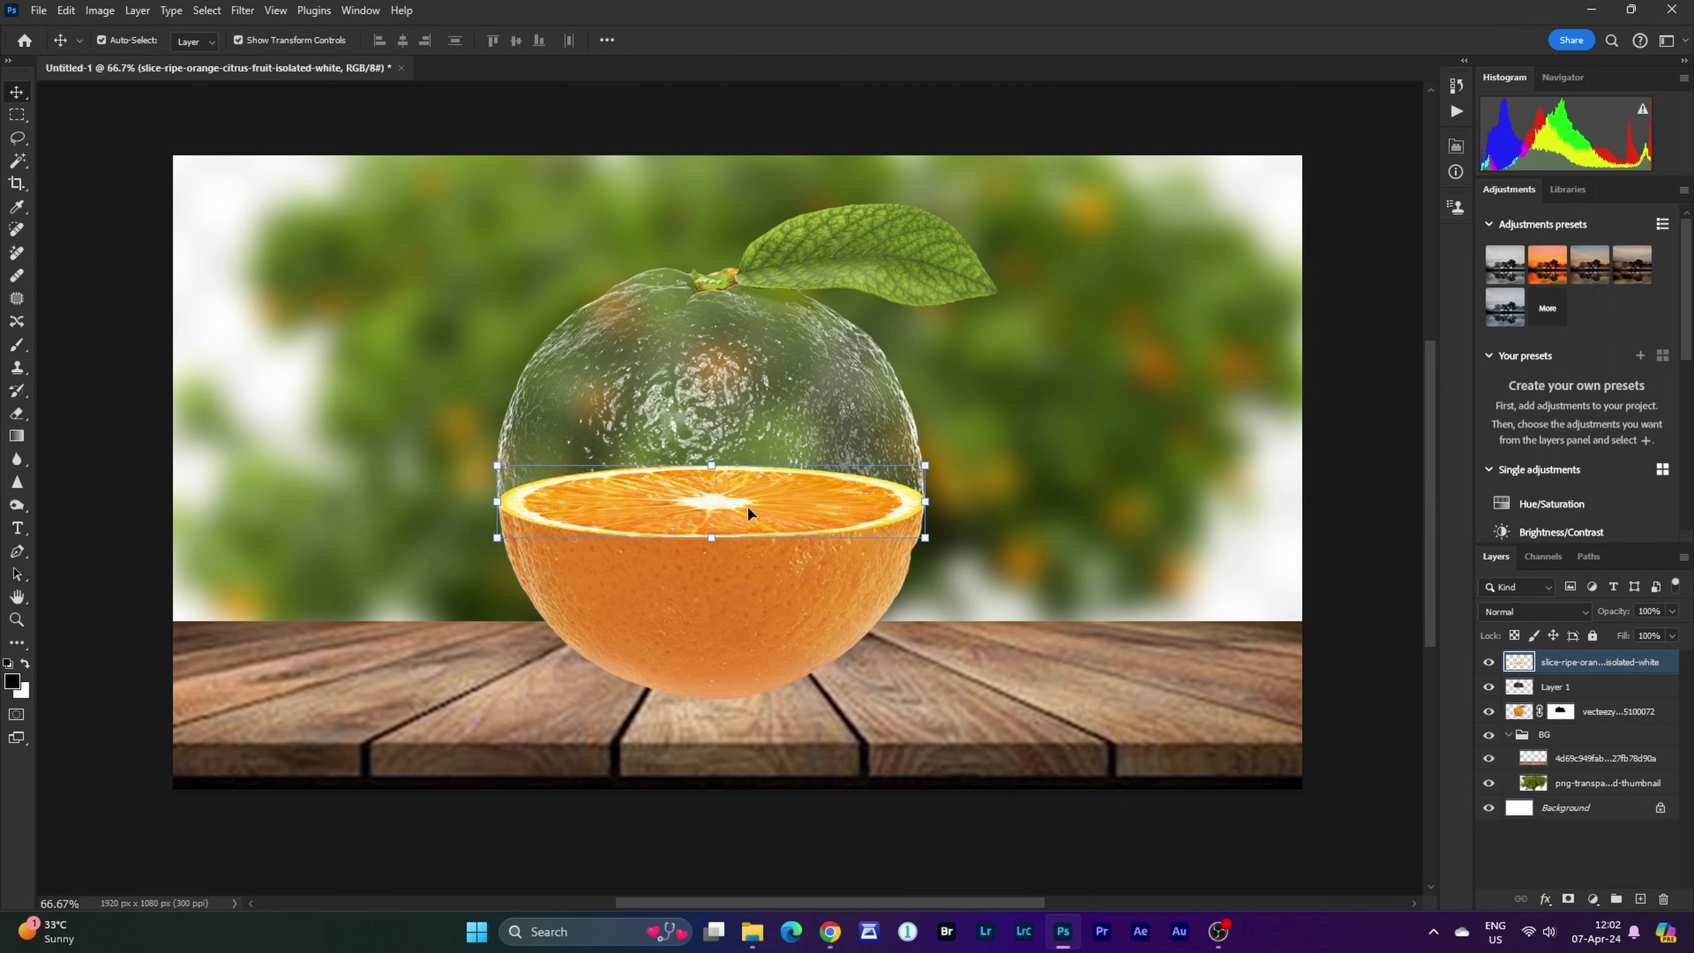
left_click(468, 360)
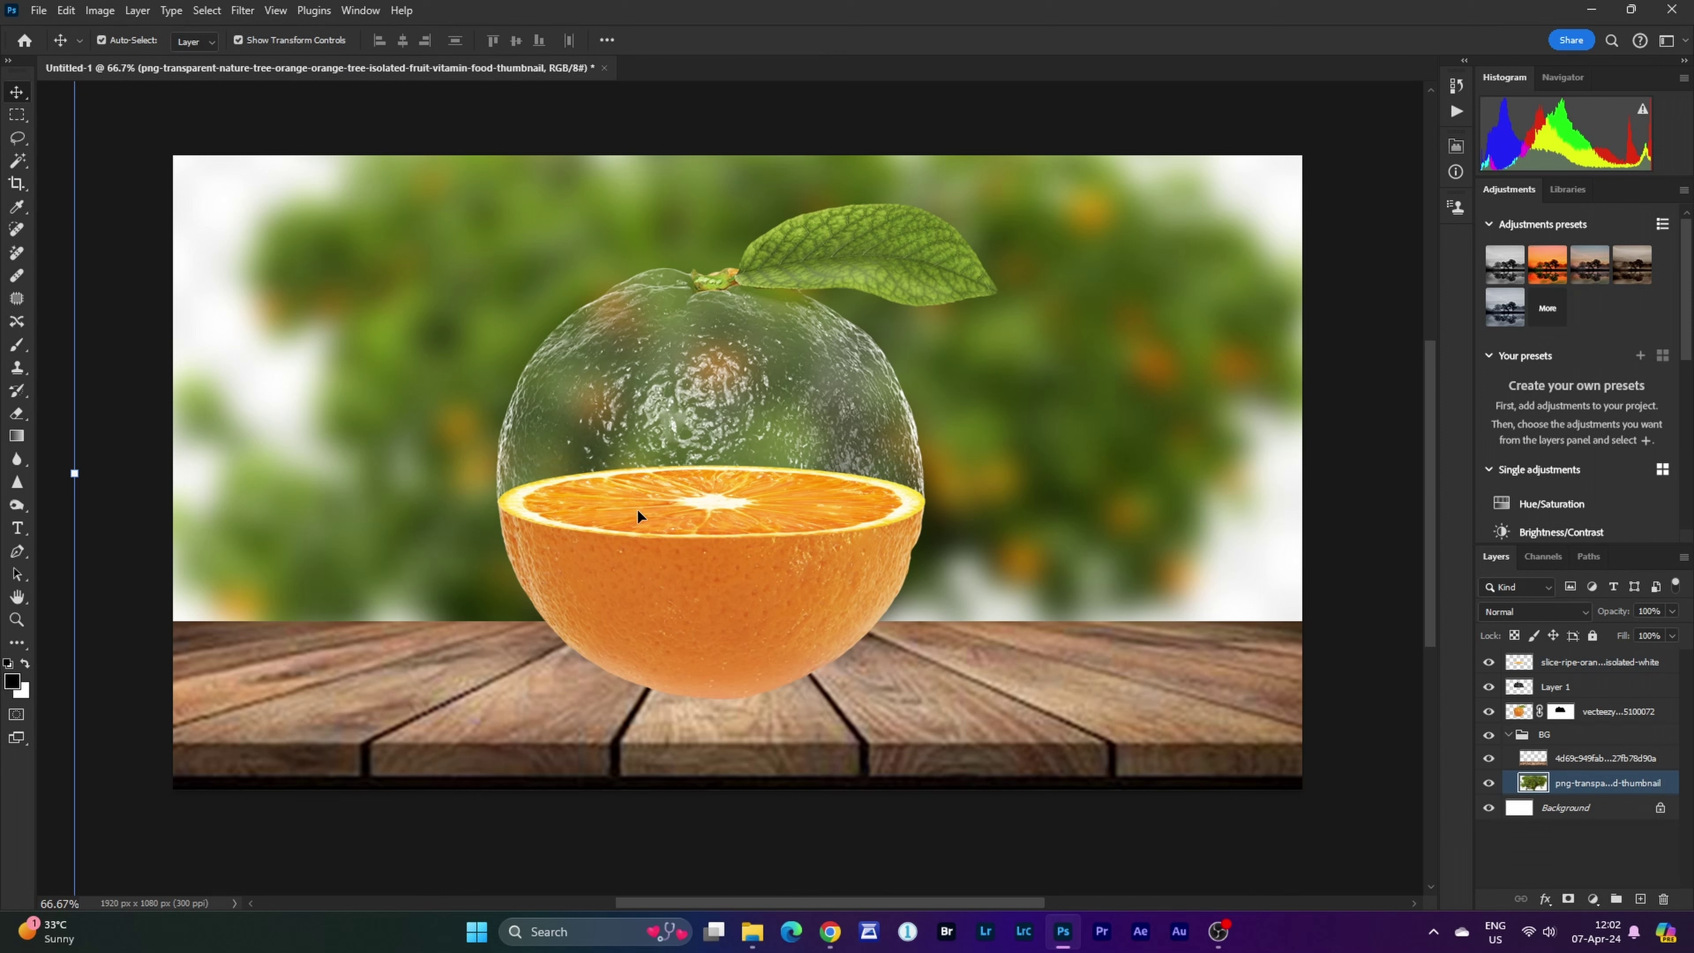
left_click(1565, 686)
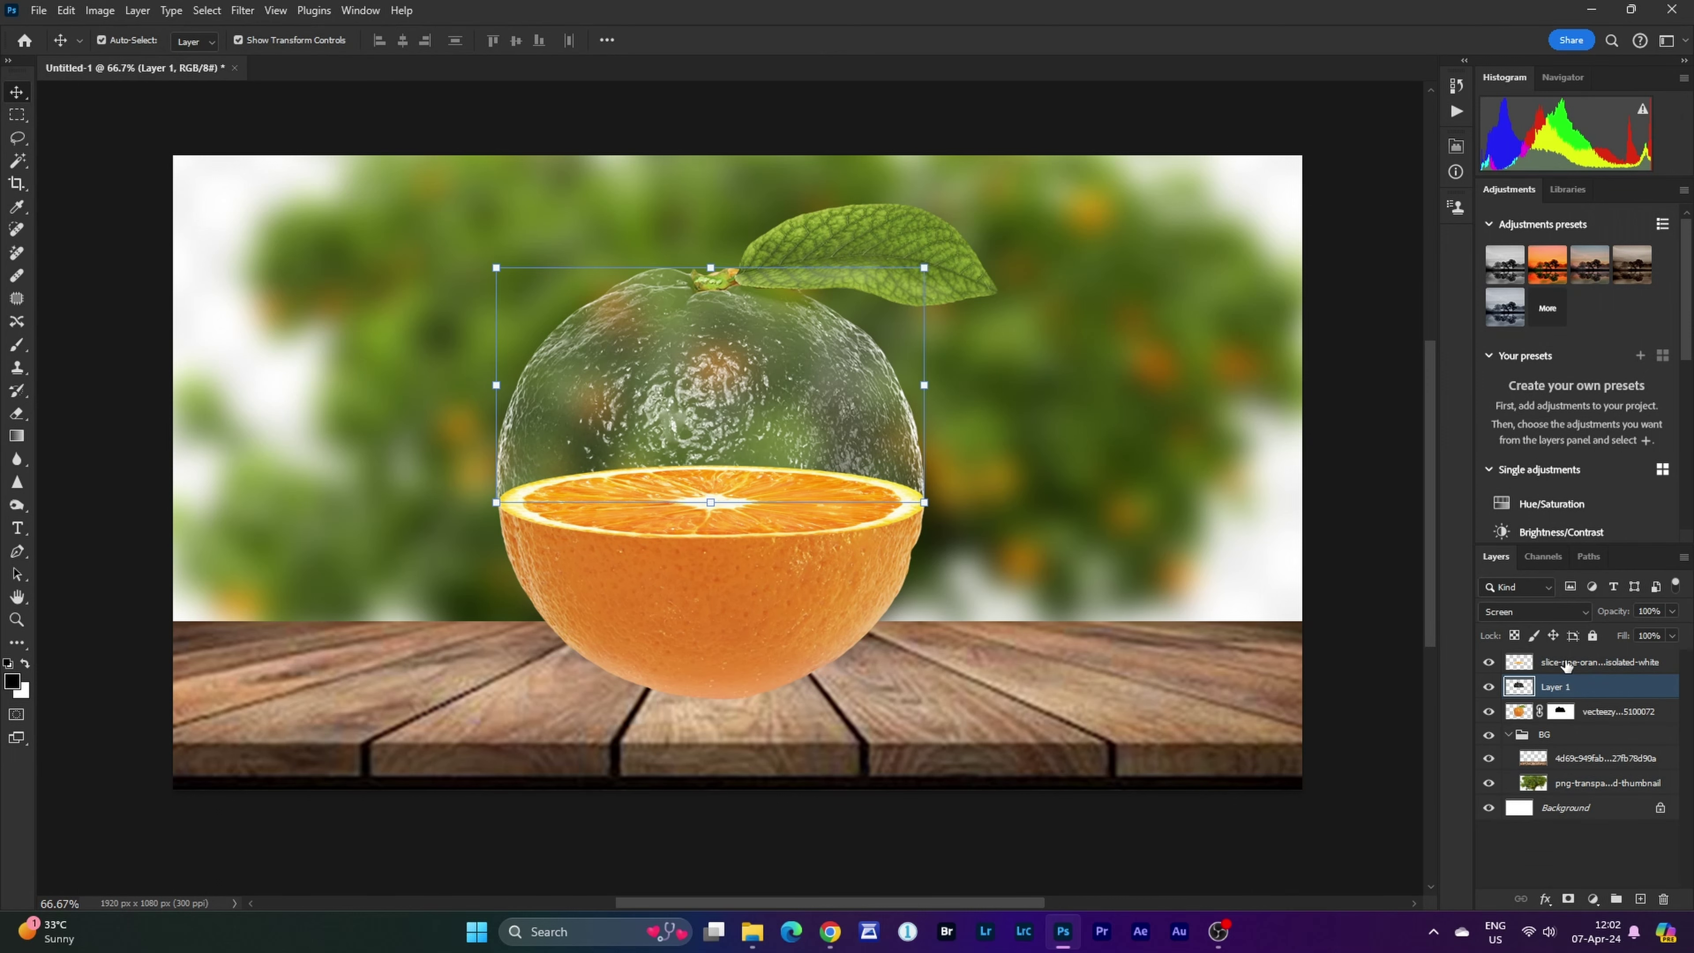
left_click(1554, 663)
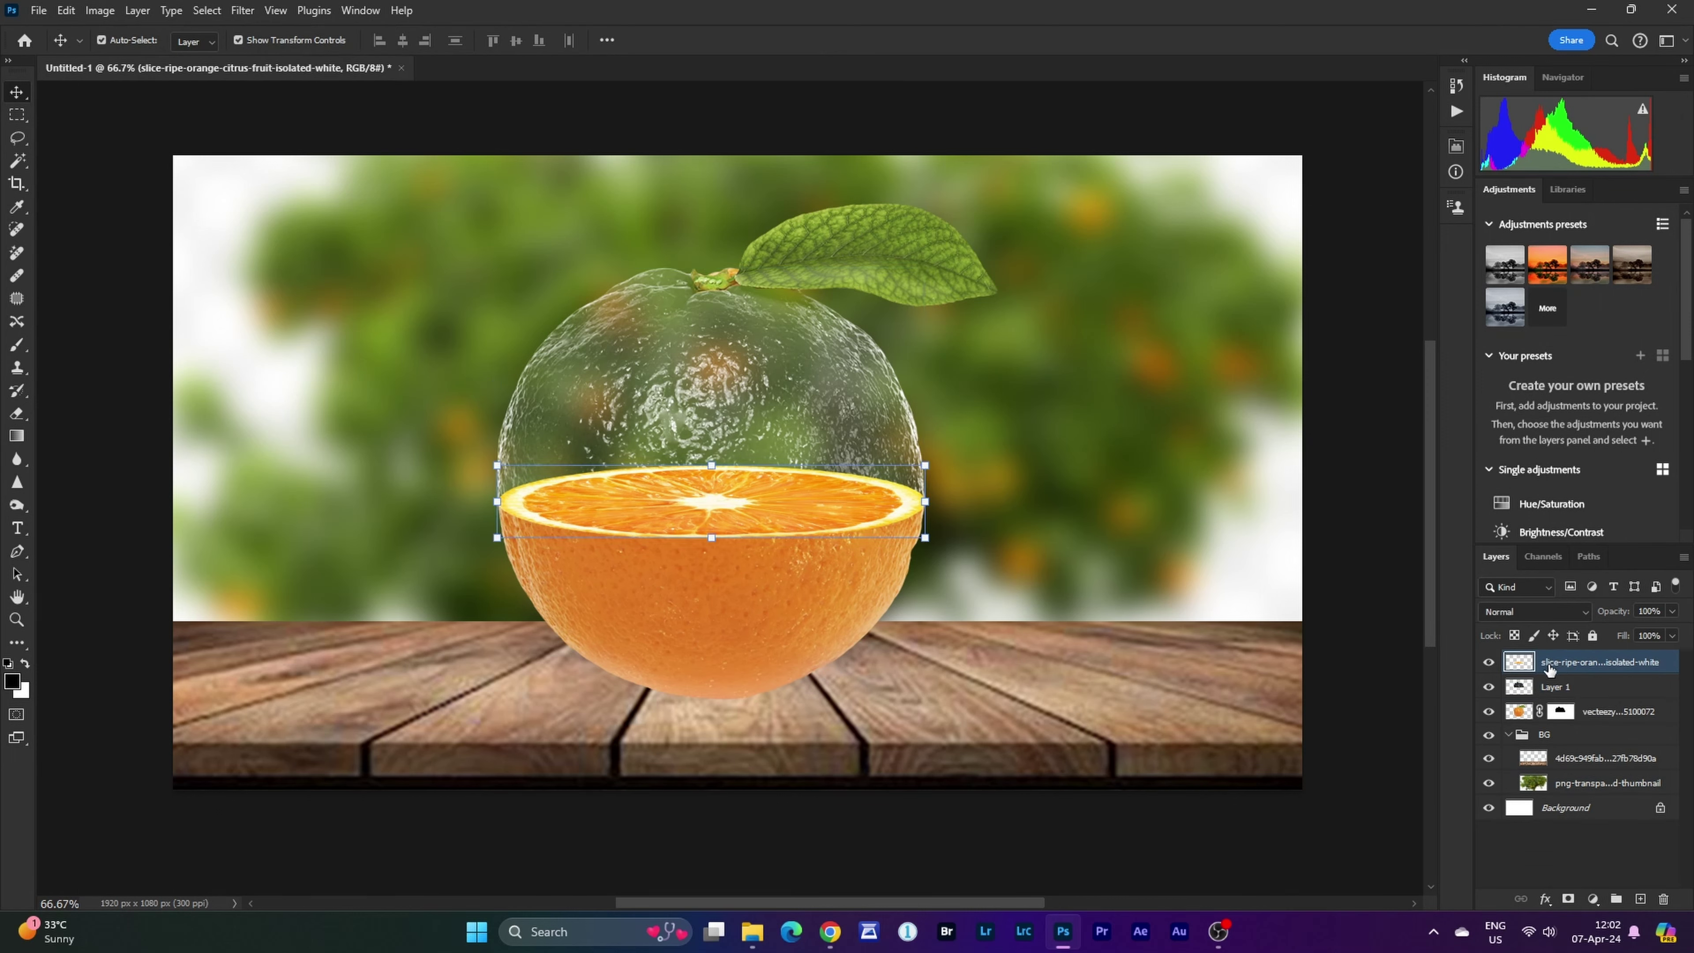
left_click_drag(1578, 669, 1580, 697)
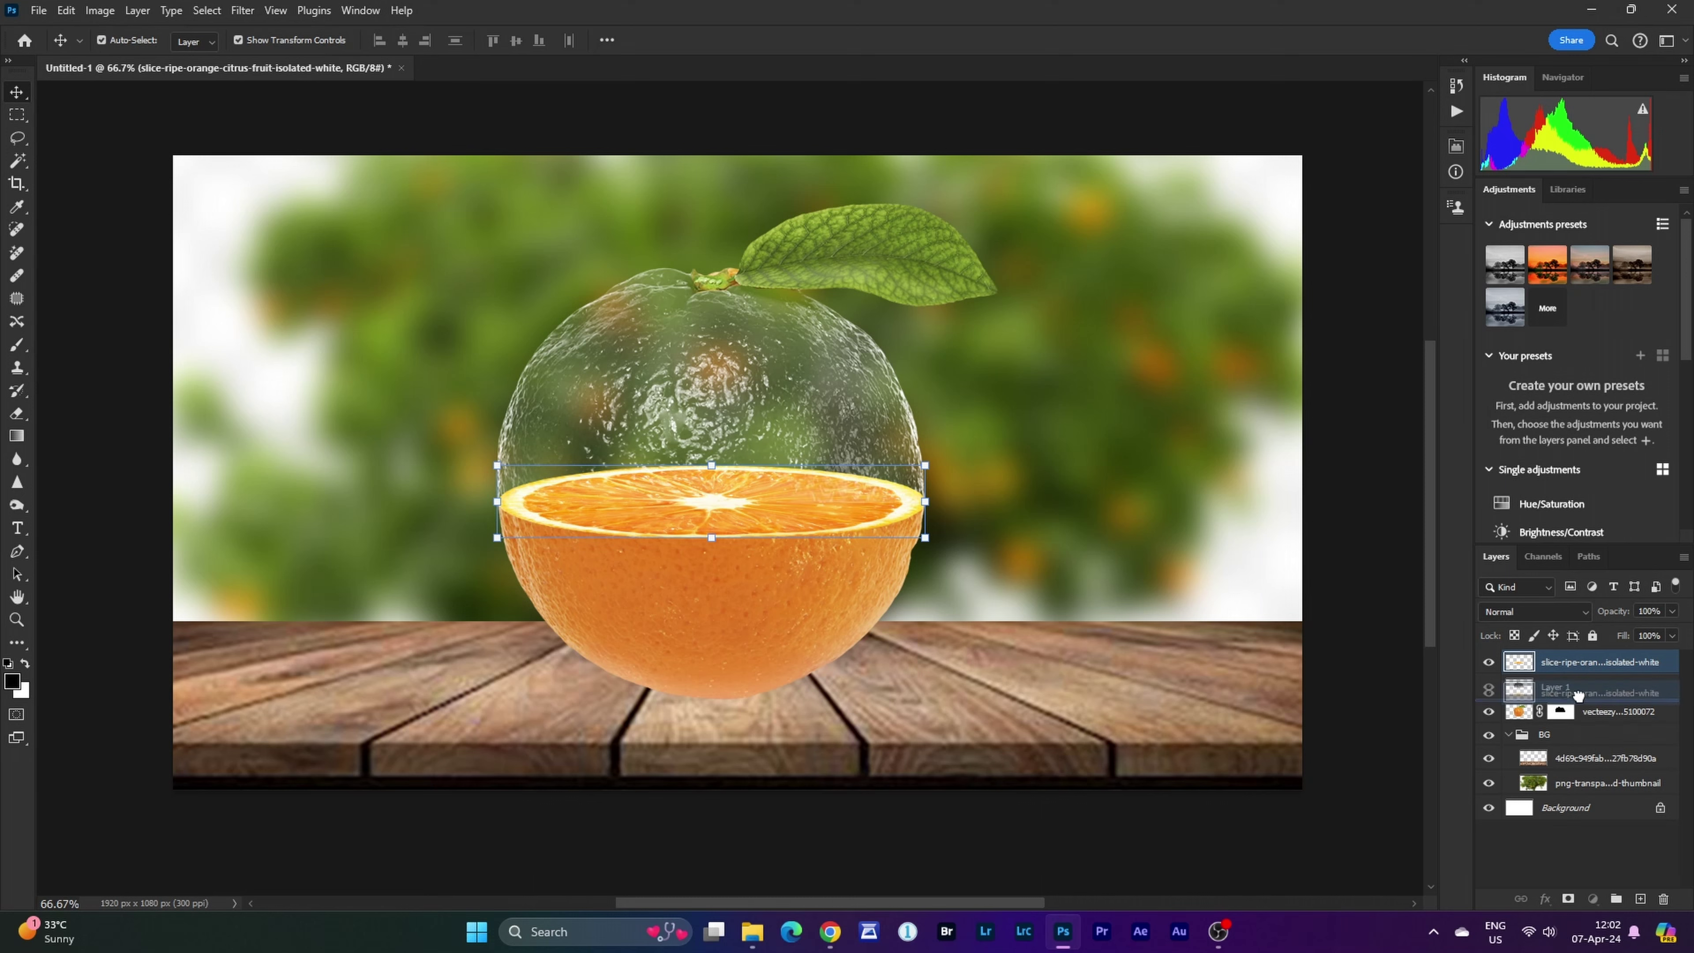
Warp Layer 1 so the glass half's lower edge bows down along the front rim of the orange slice.
left_click(1561, 664)
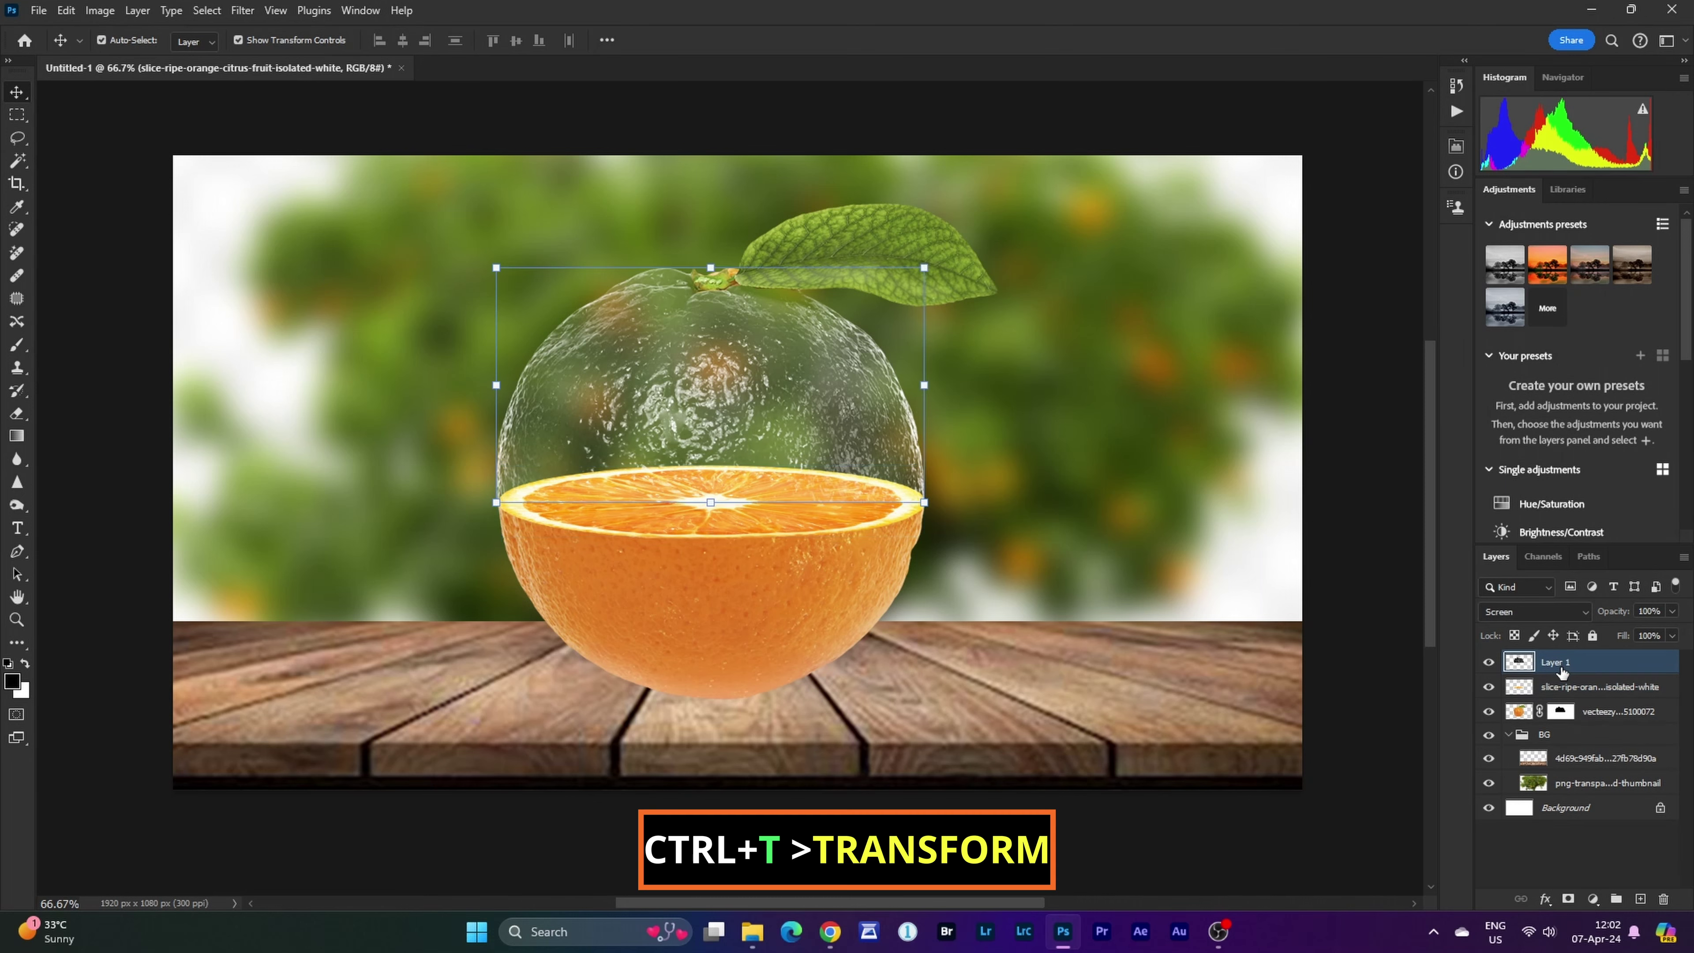
key("ctrl+t")
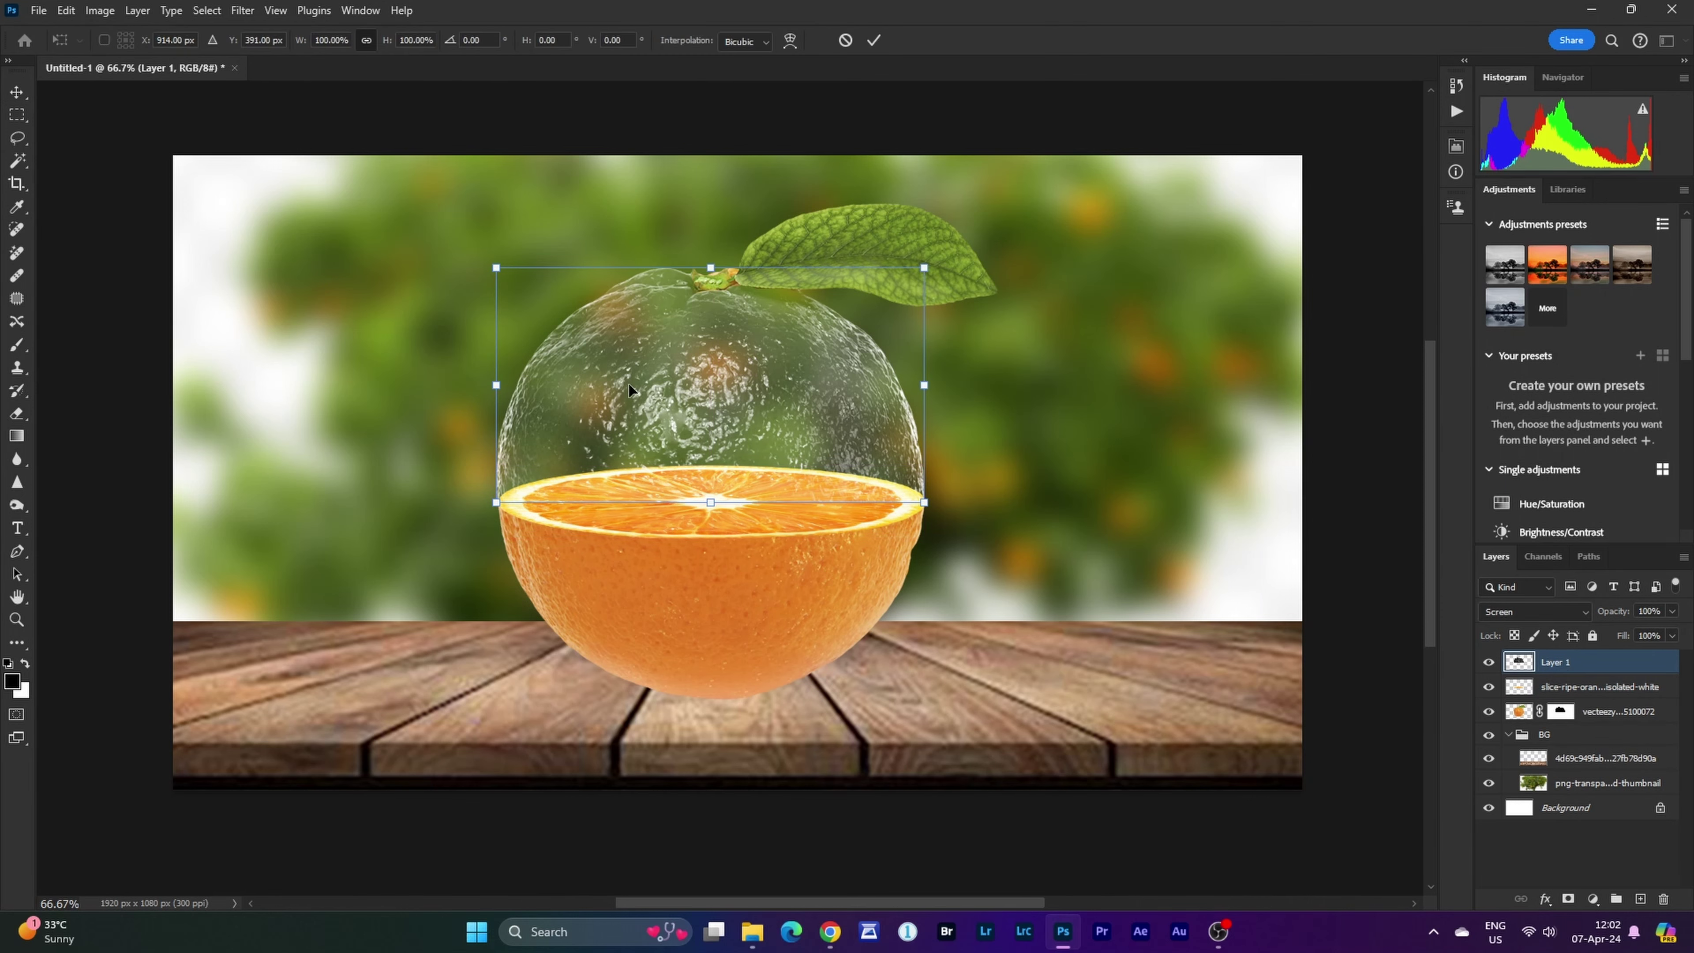
left_click(790, 41)
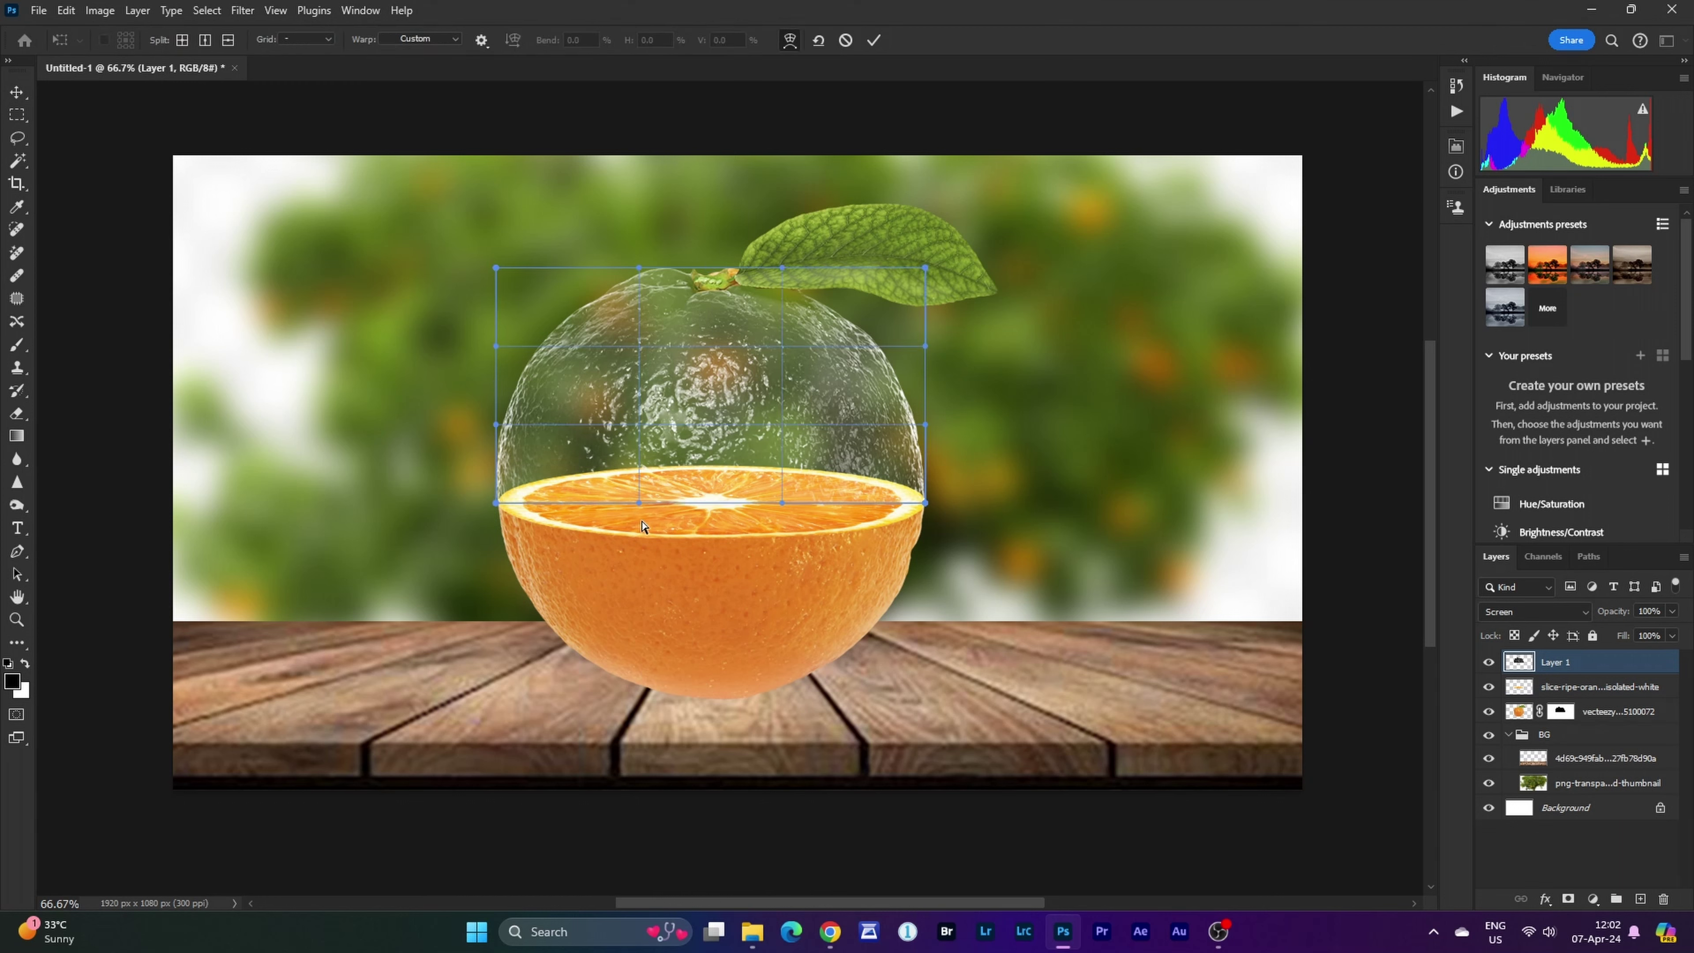
left_click_drag(637, 510, 637, 574)
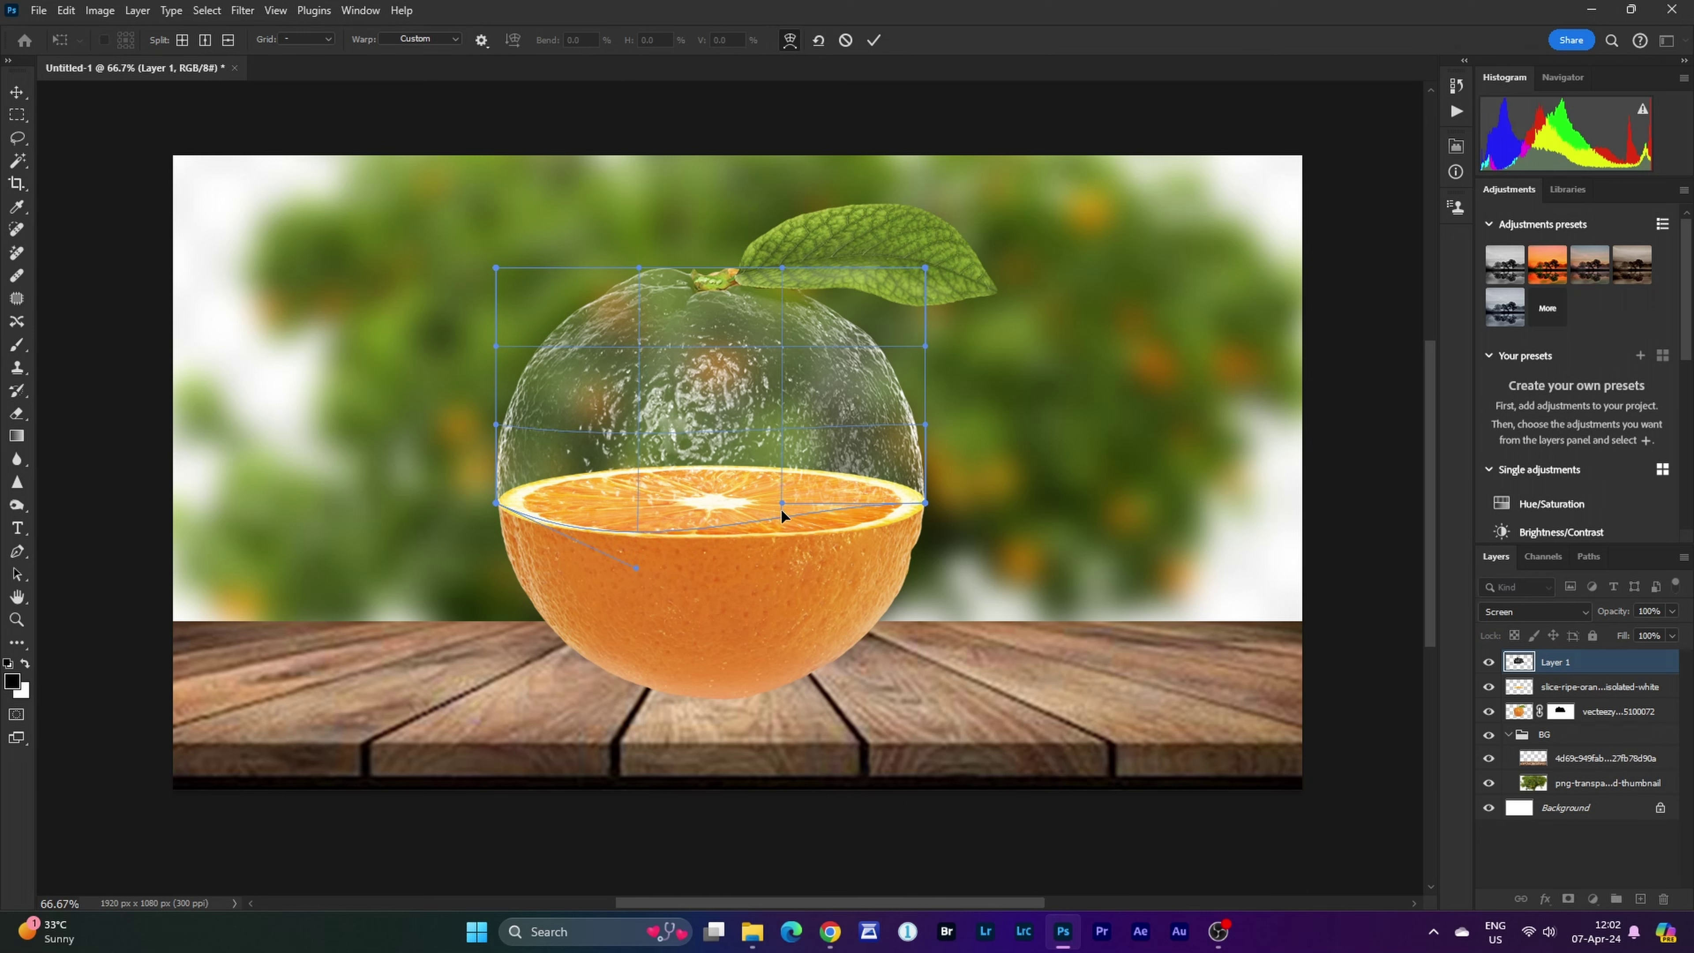
left_click_drag(781, 508, 782, 539)
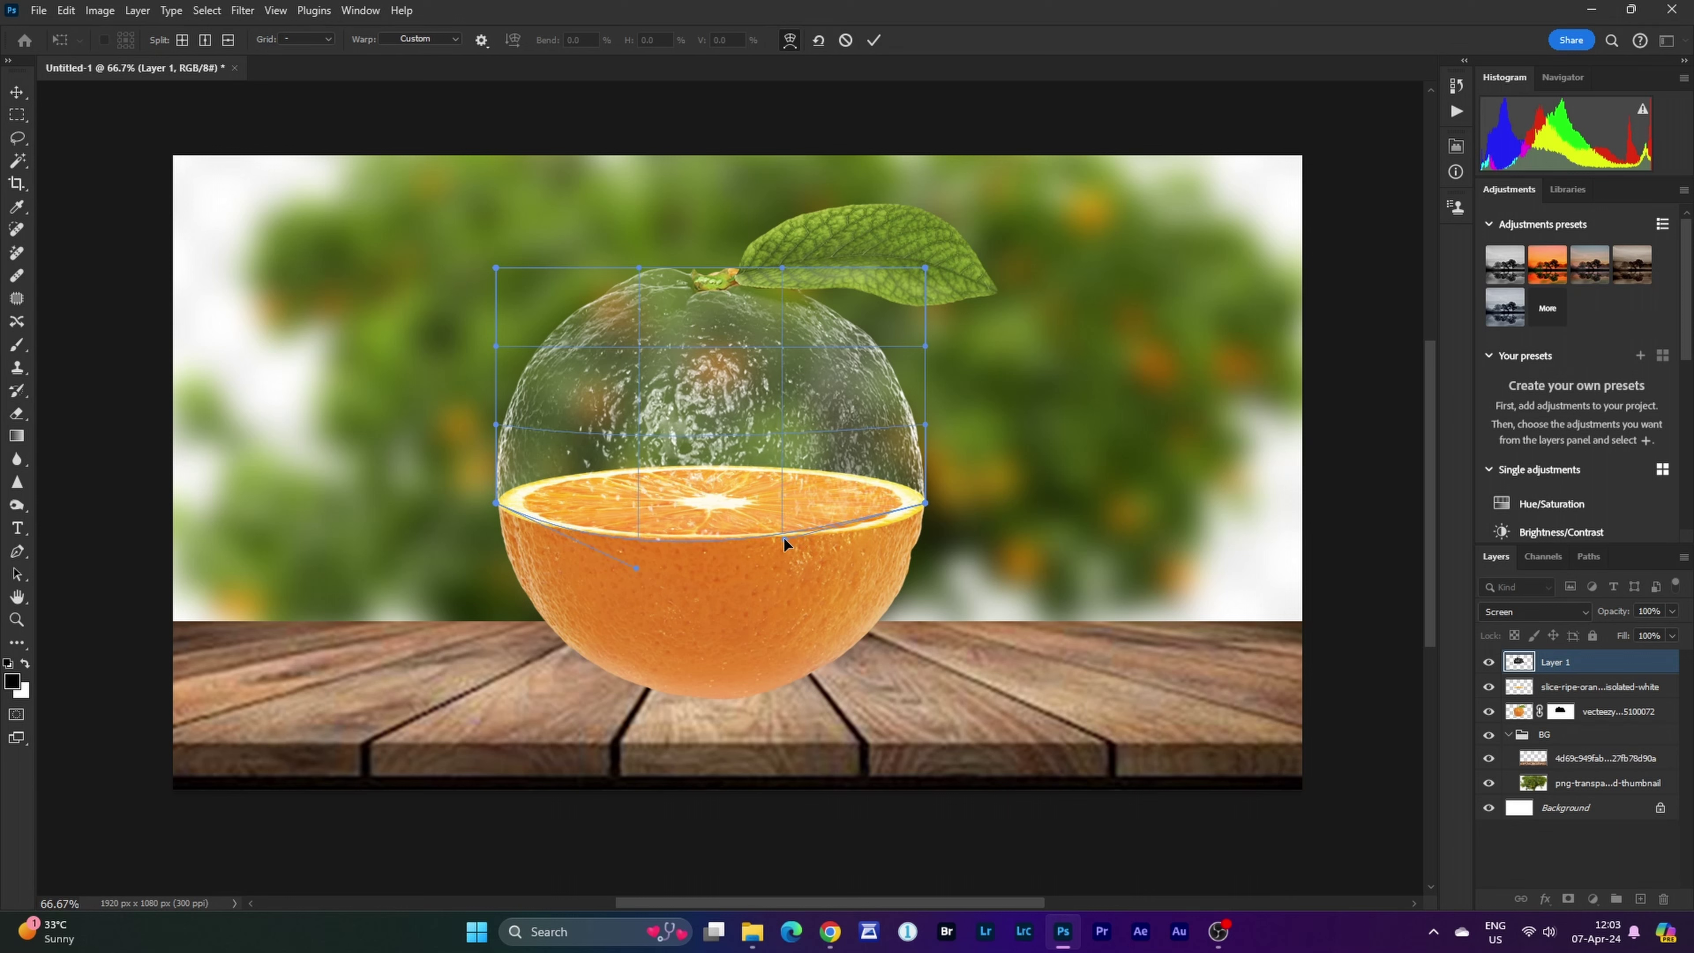
left_click(874, 40)
Place the vecteezy_orange-thin-tree-ai-generative_24488909 image as an embedded file above the orange slice layer.
left_click(1561, 694)
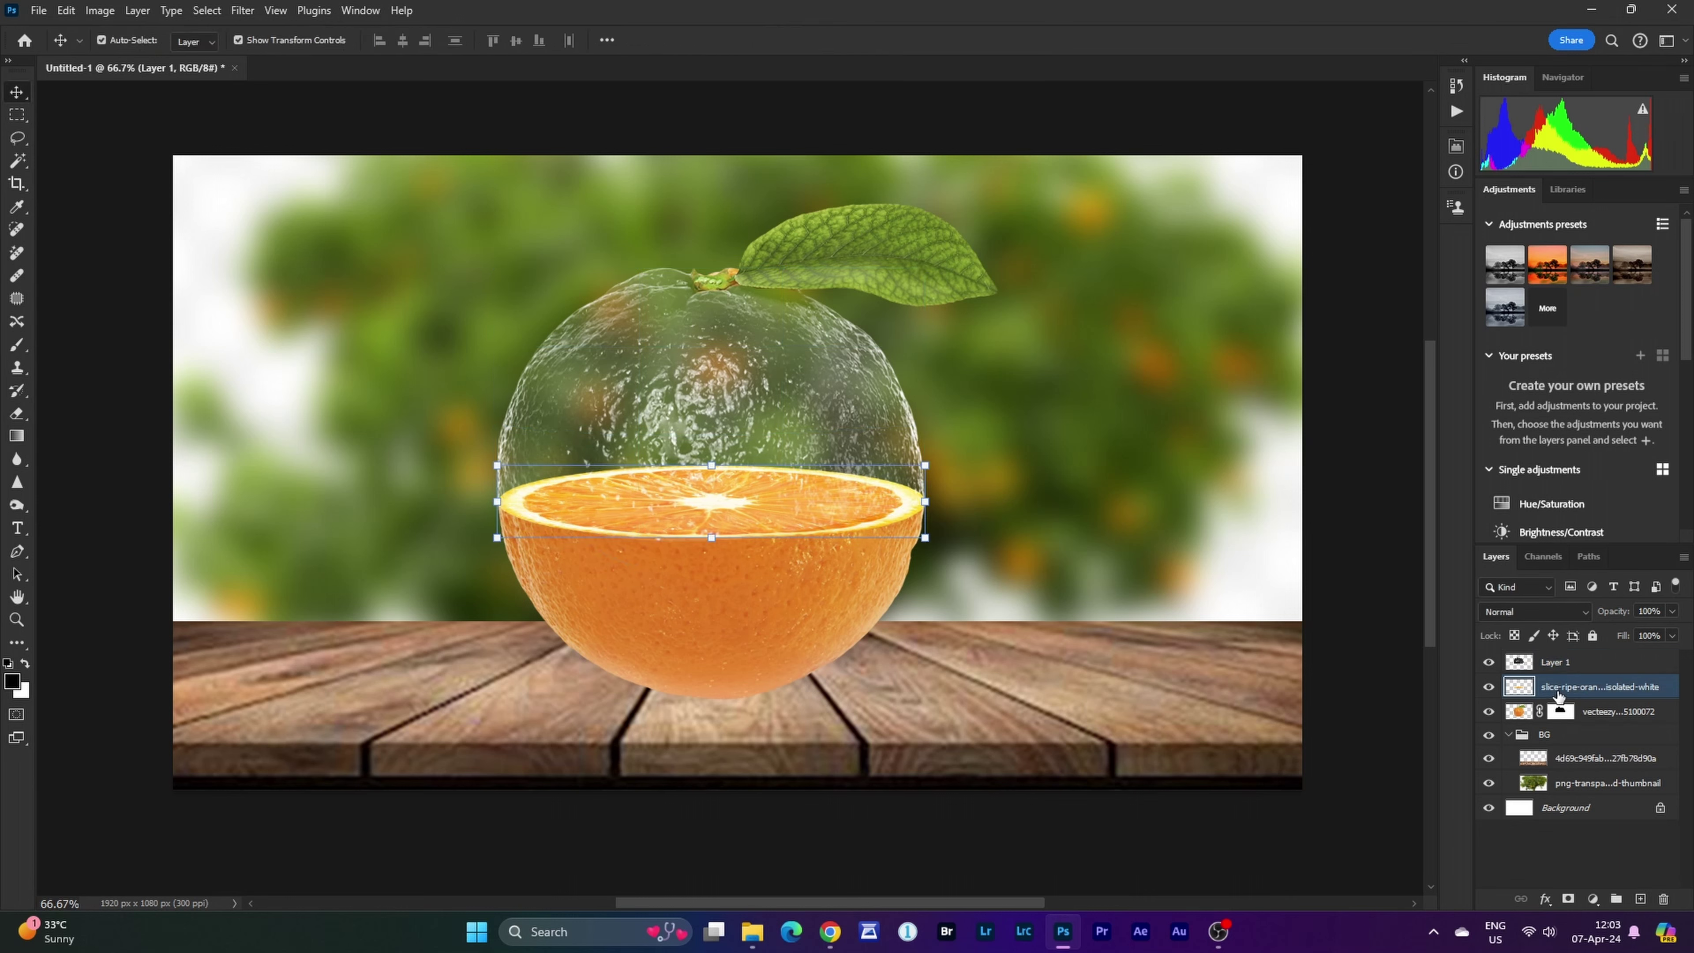
left_click(38, 10)
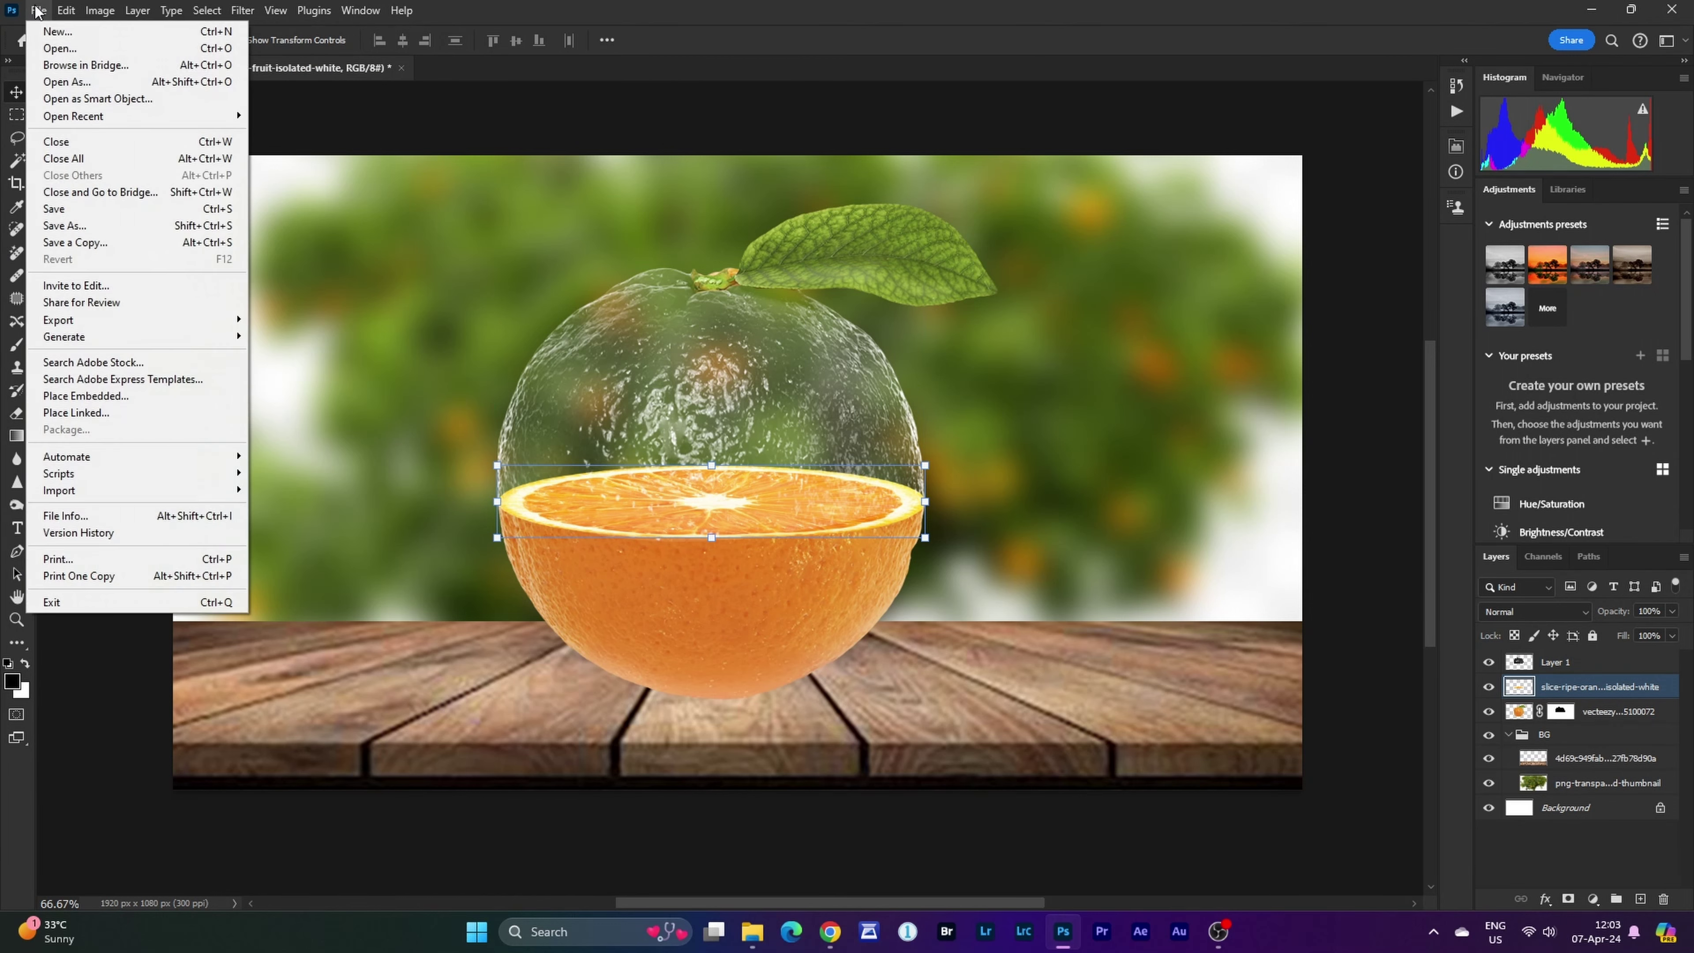
left_click(90, 396)
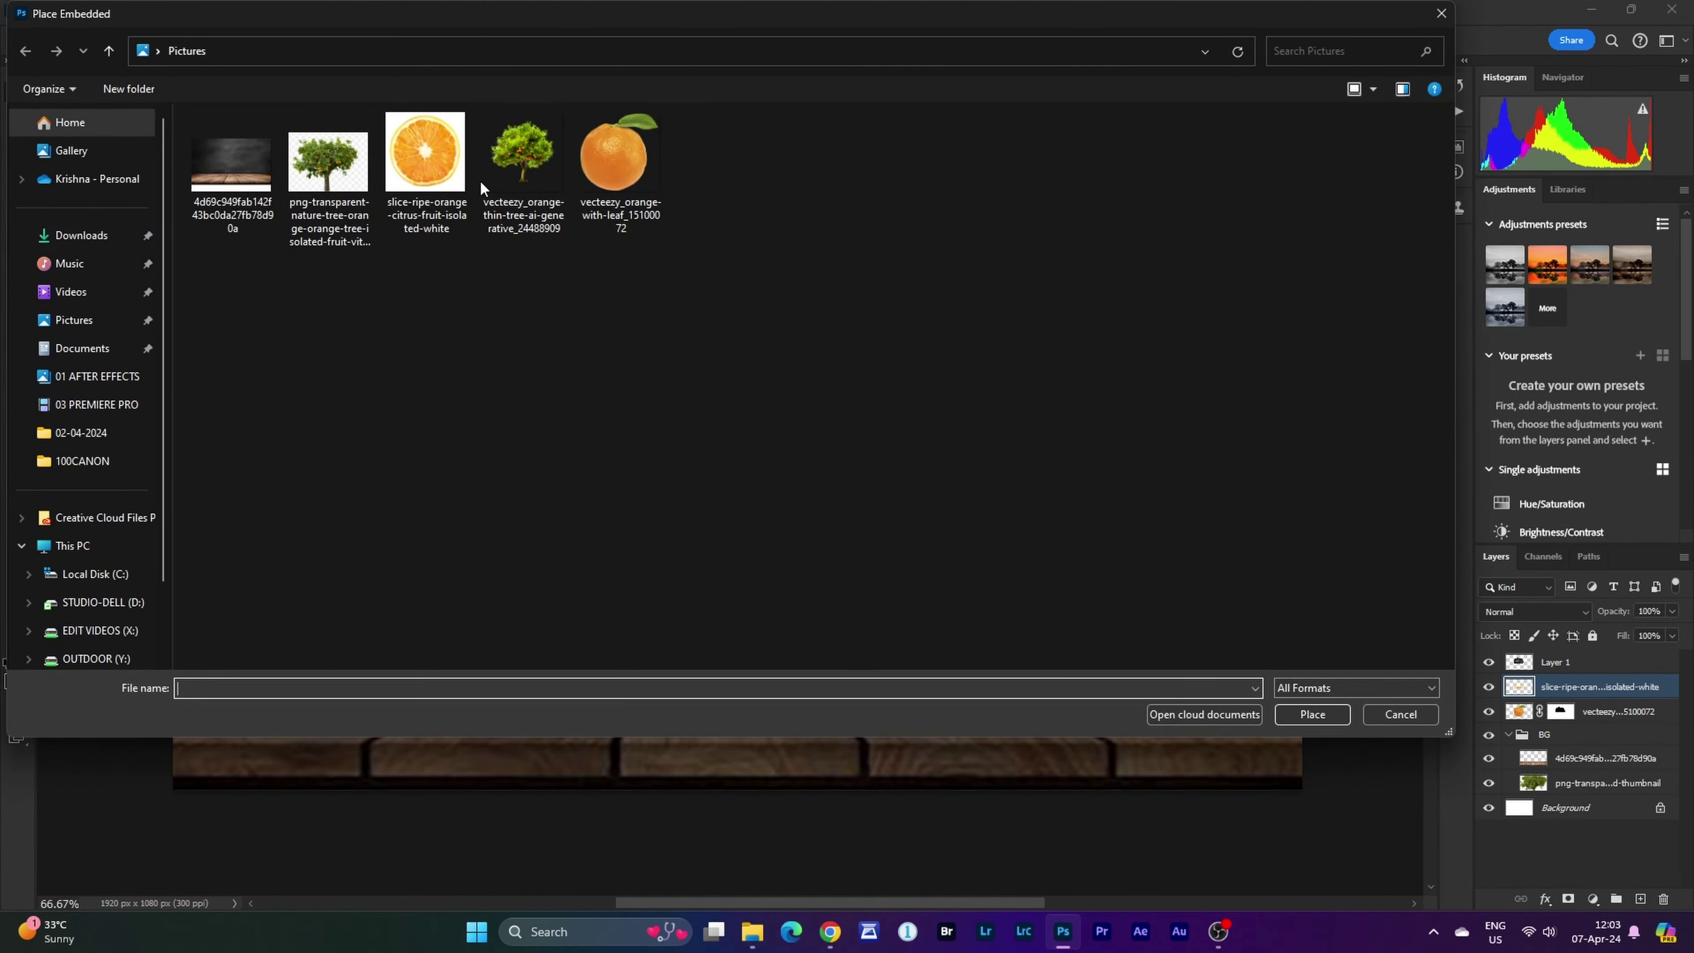
left_click(517, 167)
left_click(1312, 717)
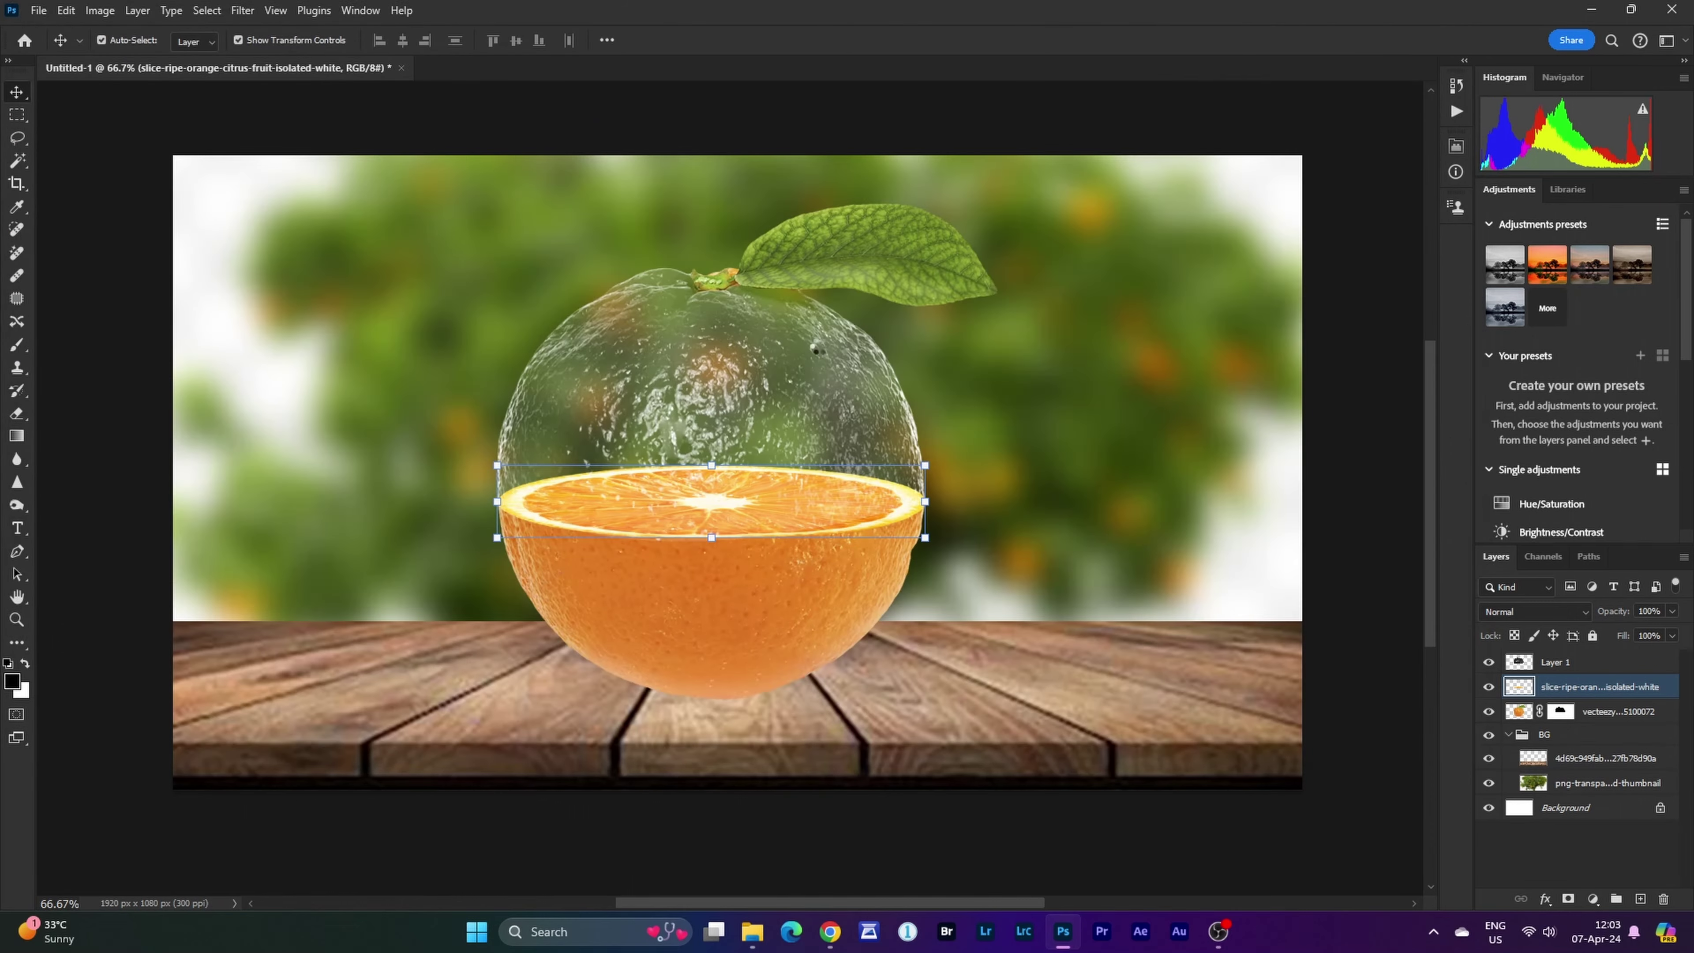
Scale the placed tree to 2.67% and stand it at the centre of the orange slice inside the glass half.
left_click_drag(1055, 155, 891, 373)
left_click_drag(706, 408, 697, 381)
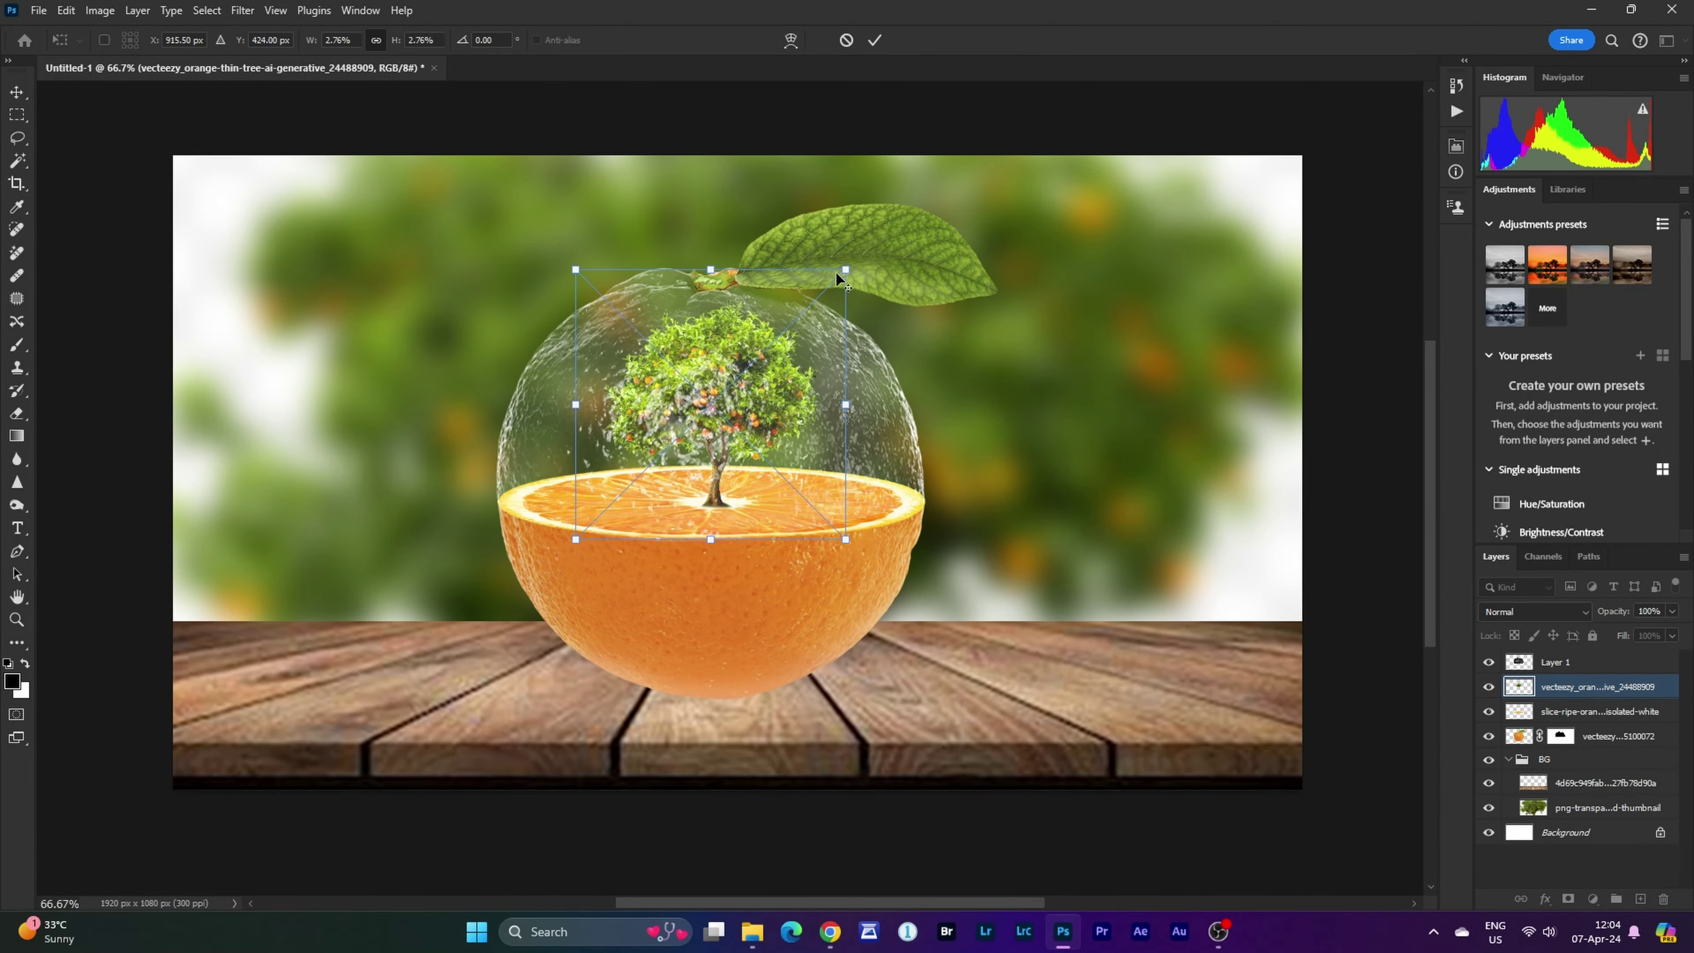
left_click_drag(843, 273, 839, 277)
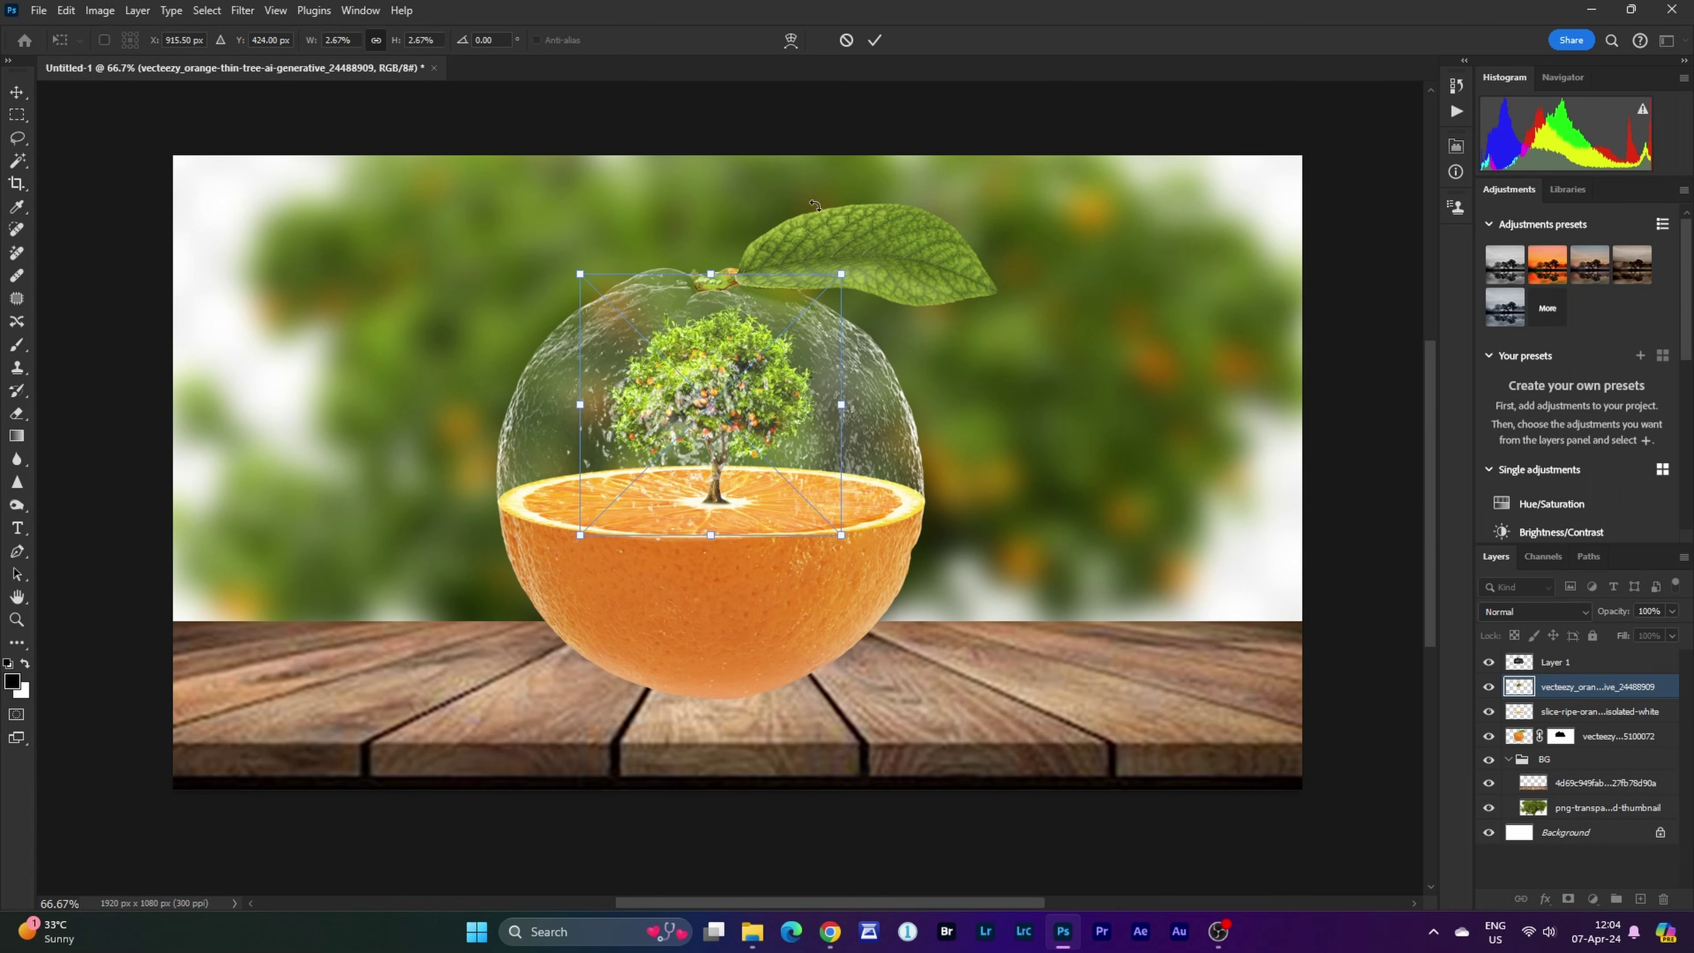
left_click(874, 40)
Add a new empty layer above Layer 1 and set its blend mode to Hard Light.
left_click(1554, 661)
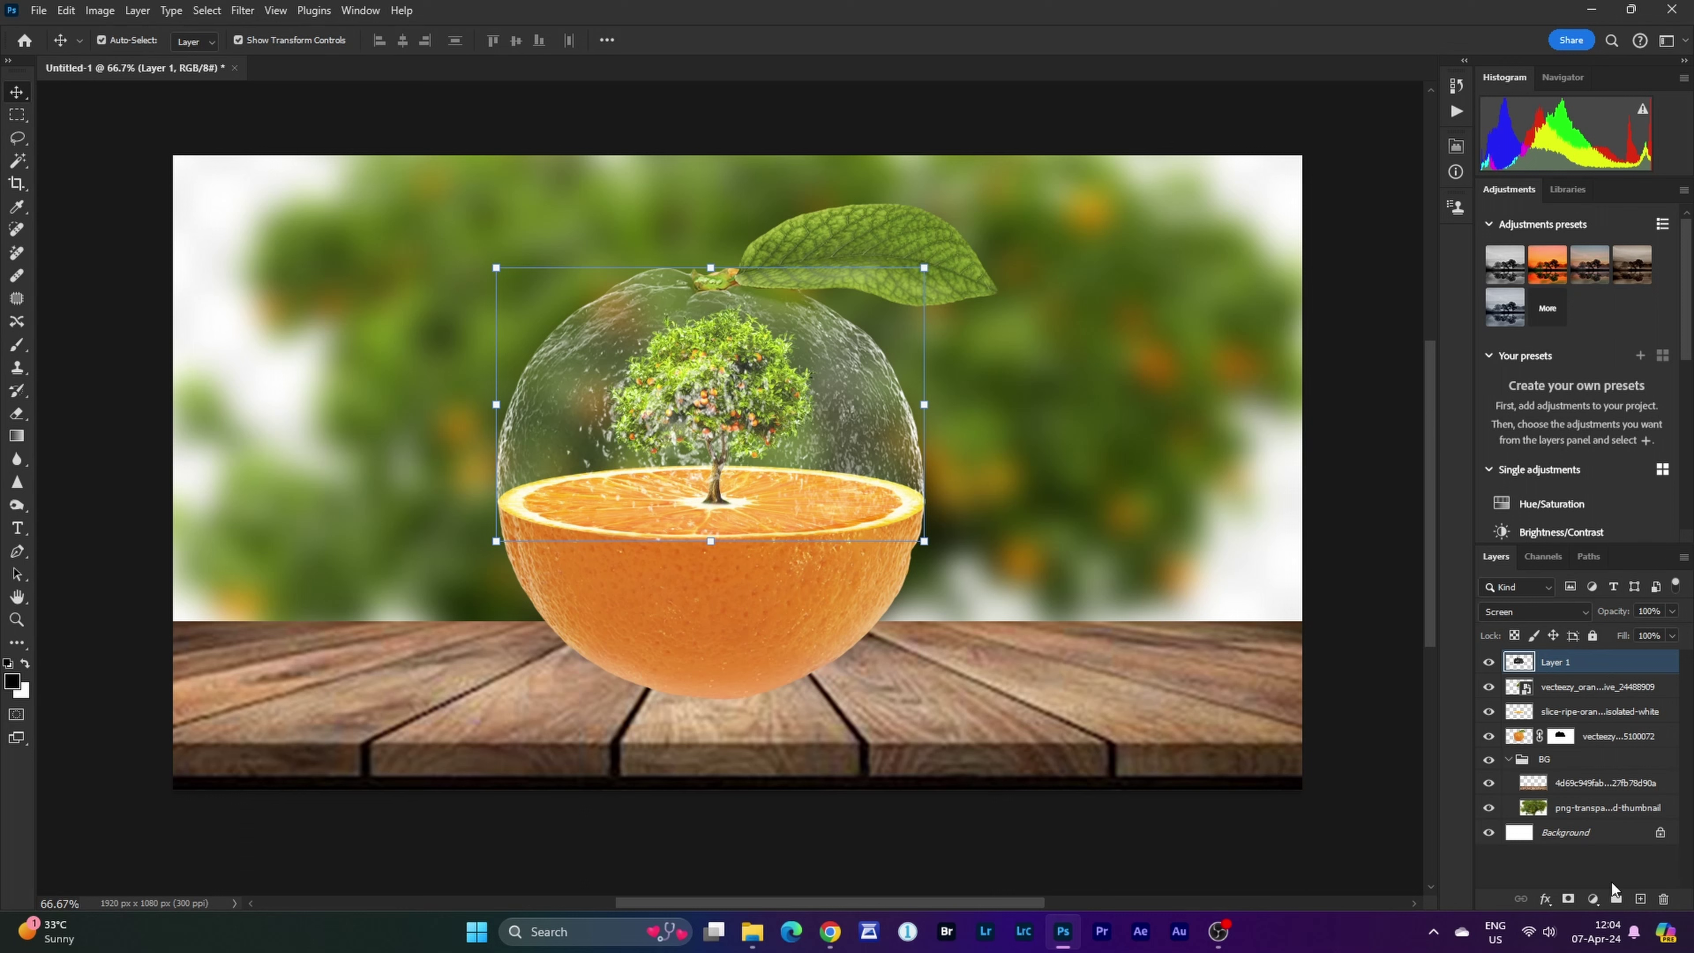
left_click(1640, 898)
left_click(1502, 610)
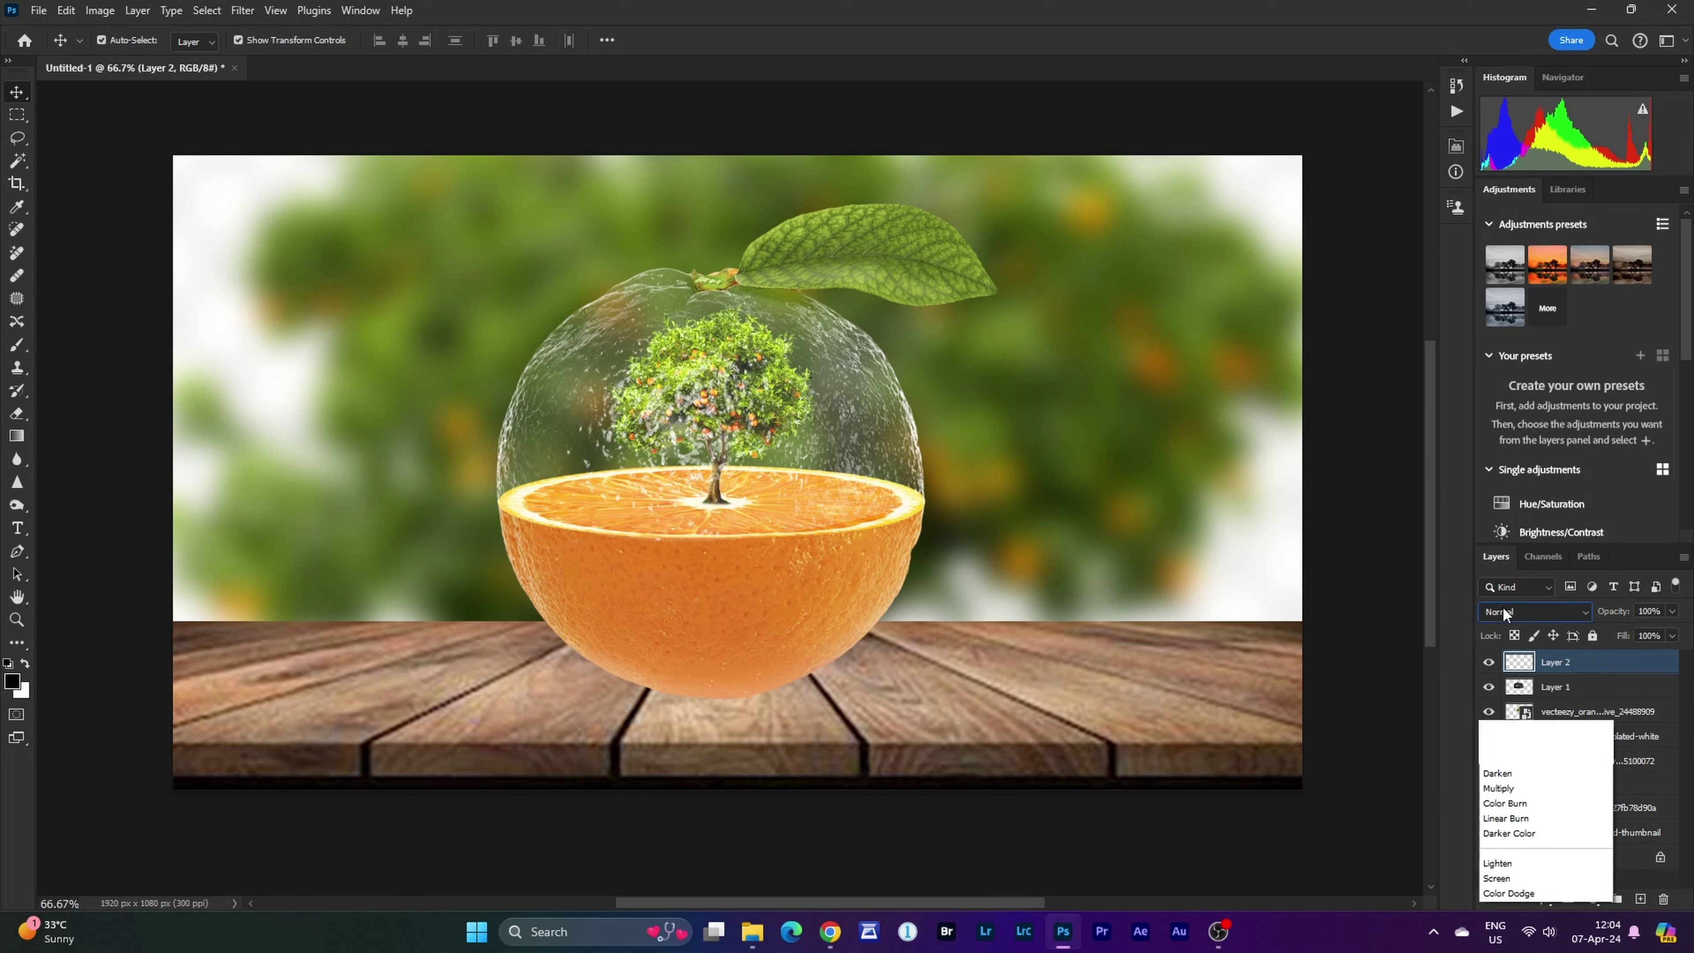
left_click(1508, 685)
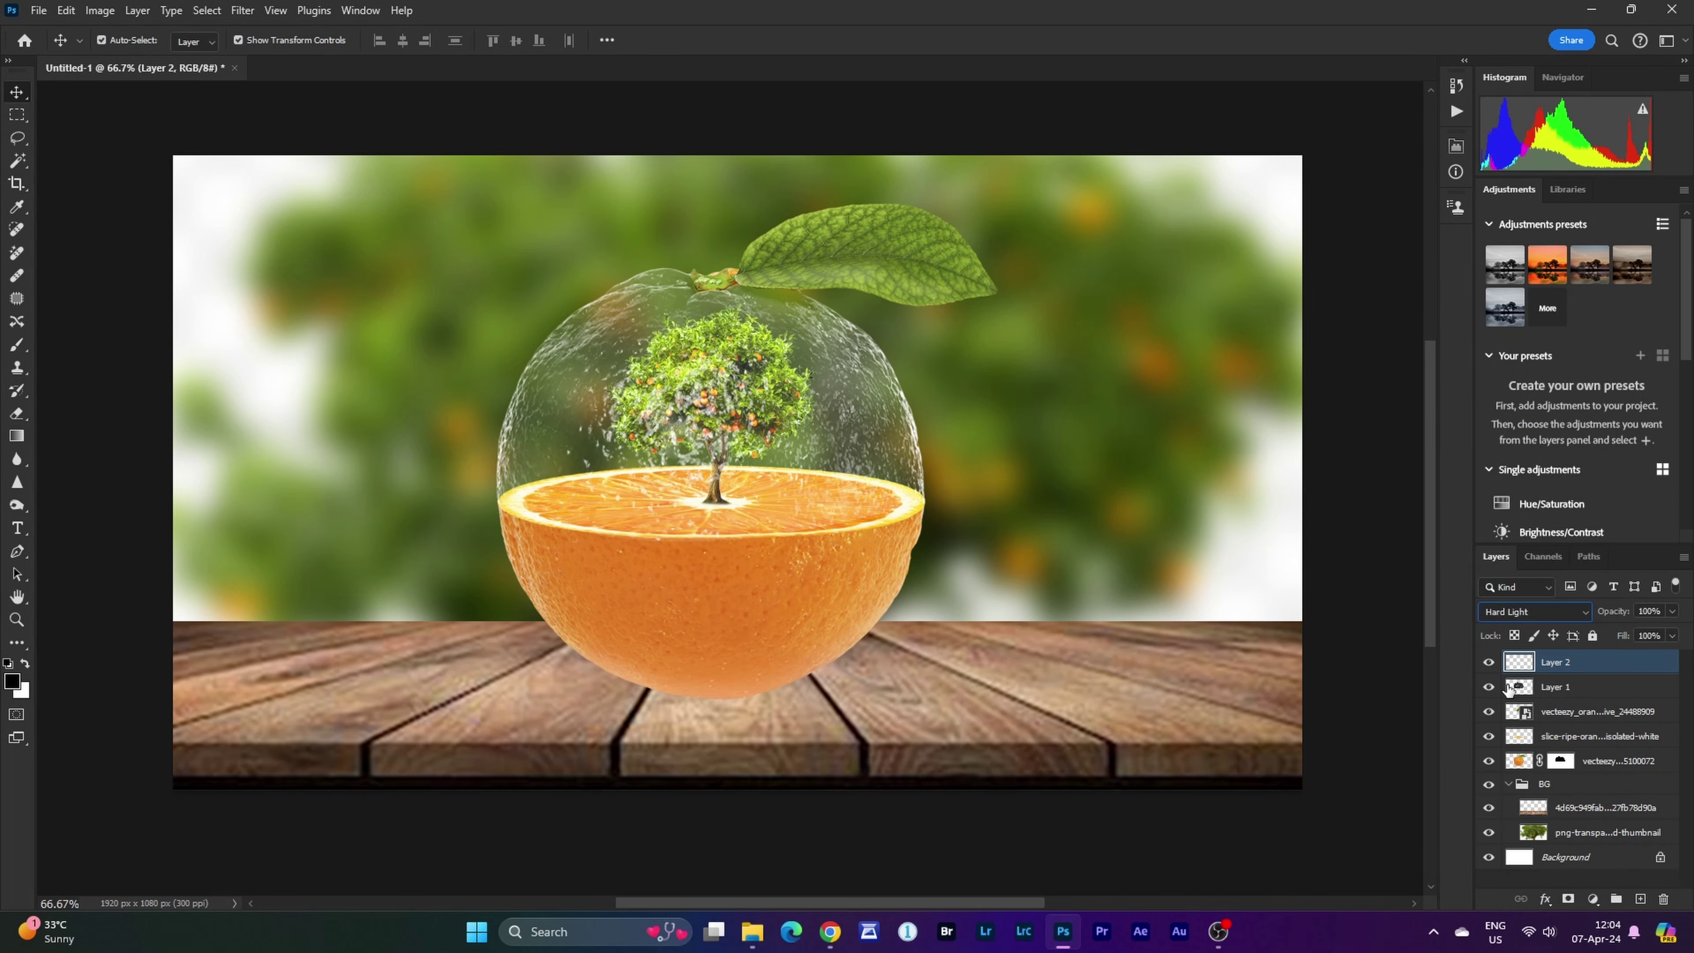
Create a Gradient fill layer from the new Hard Light layer and set its style to Radial.
left_click(1593, 901)
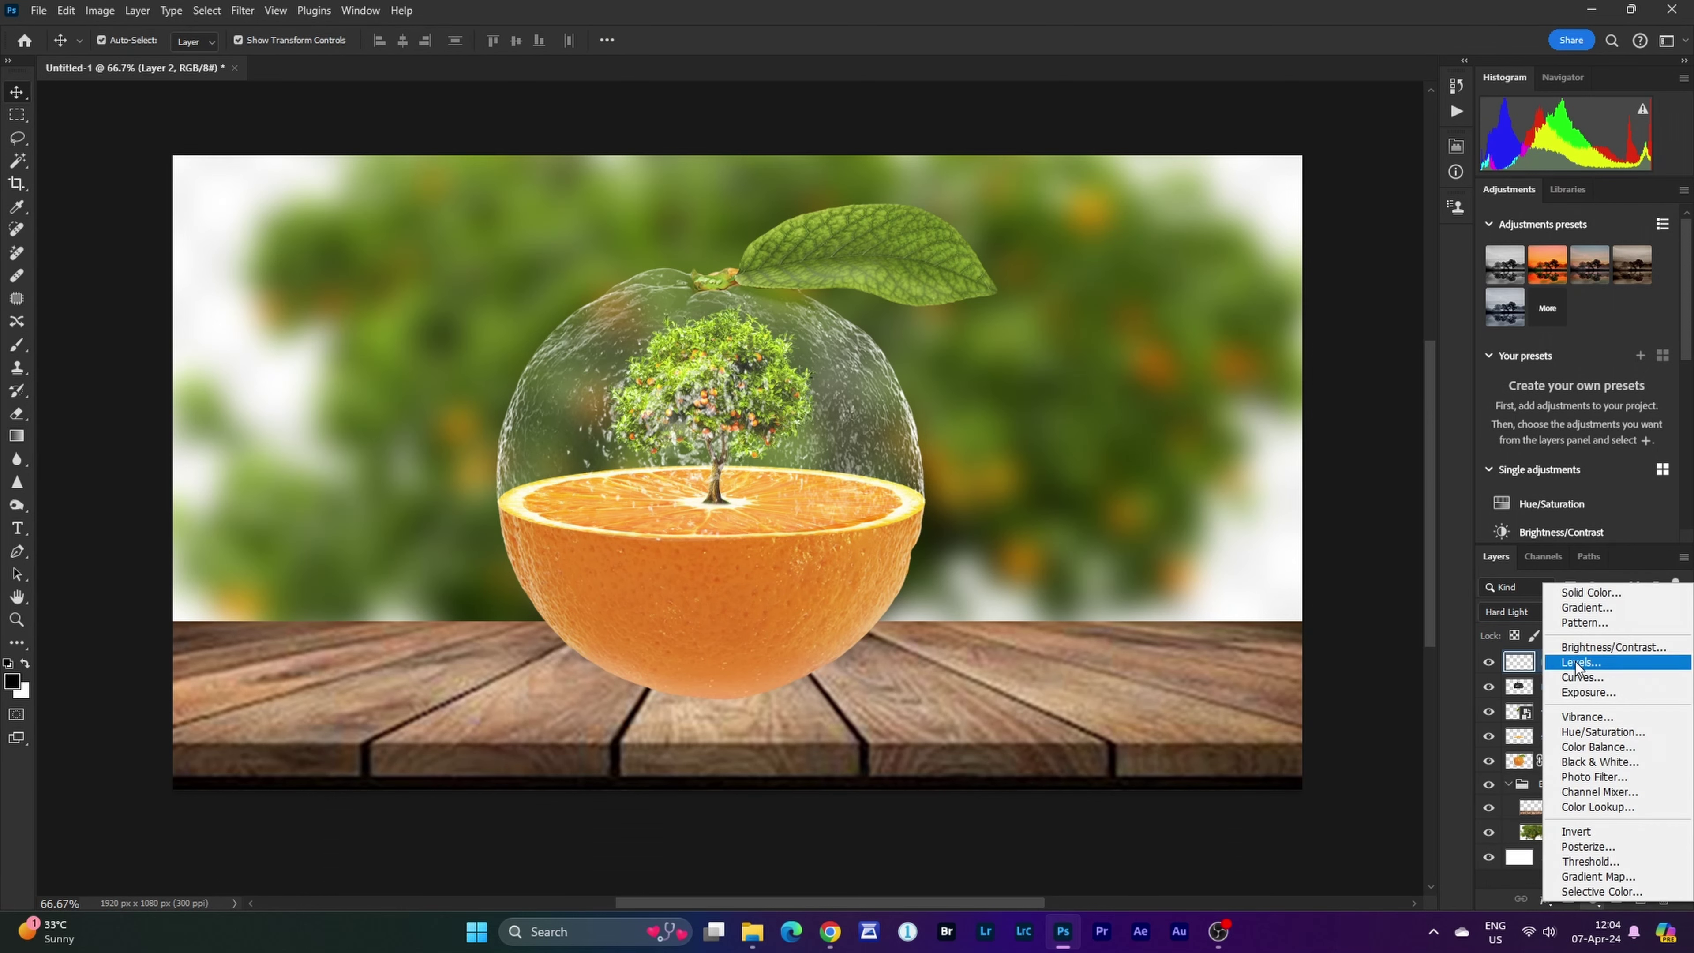
left_click(1571, 612)
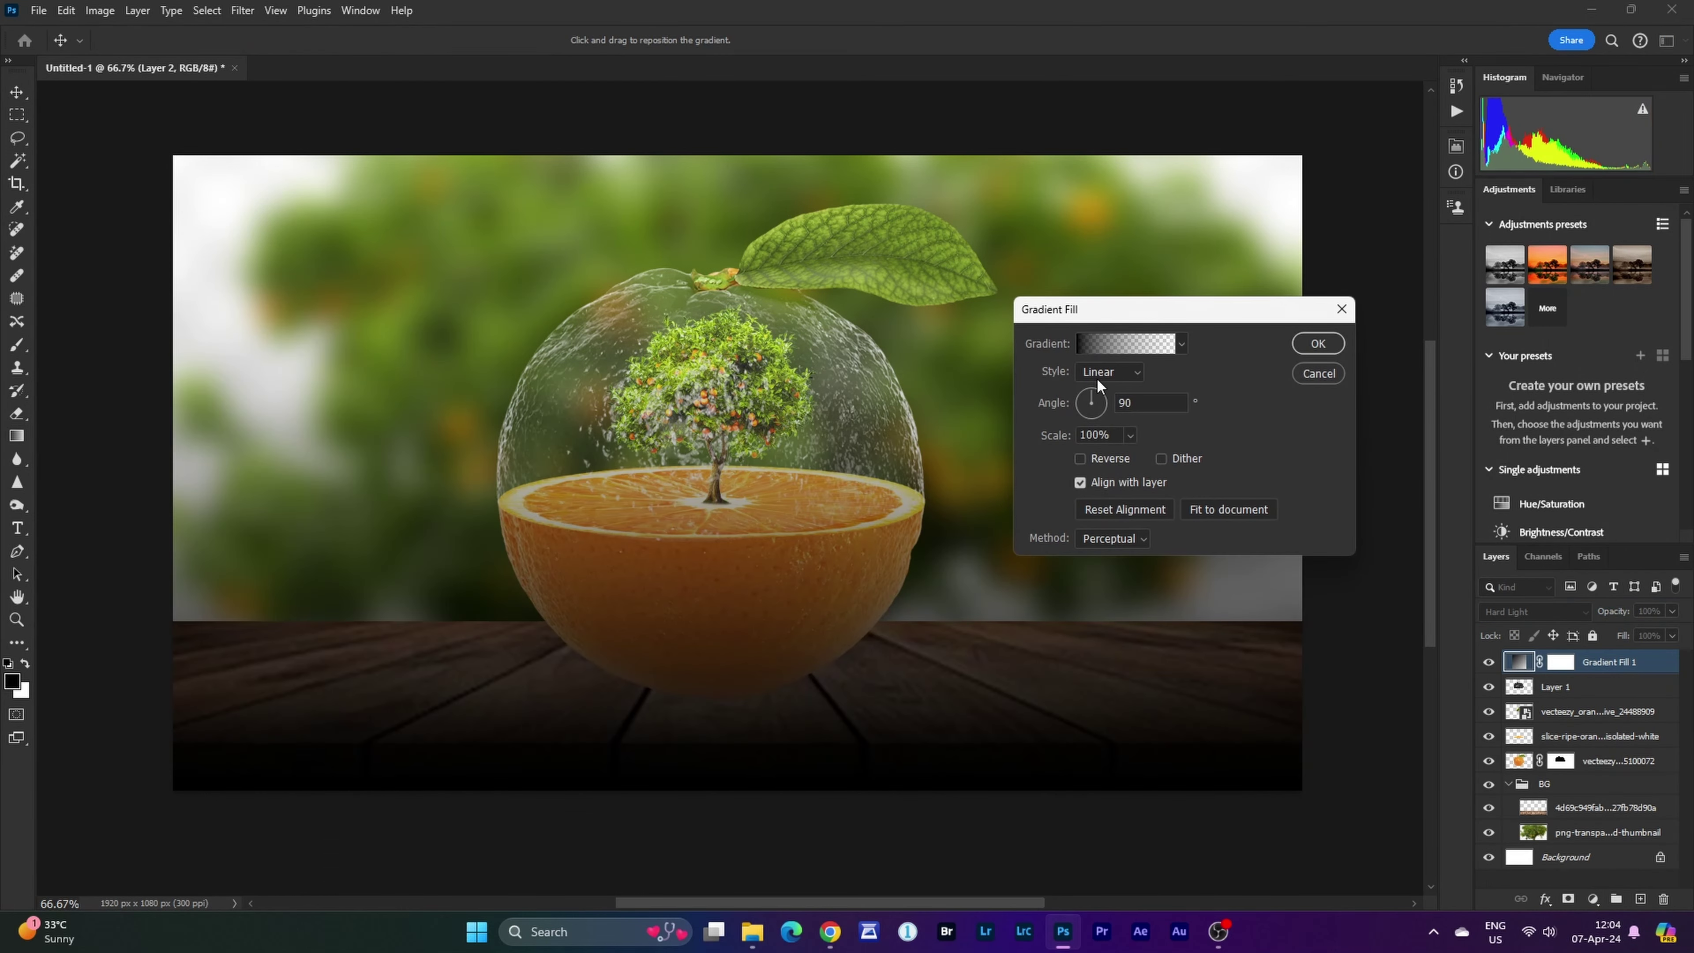
left_click(1101, 373)
left_click(1107, 402)
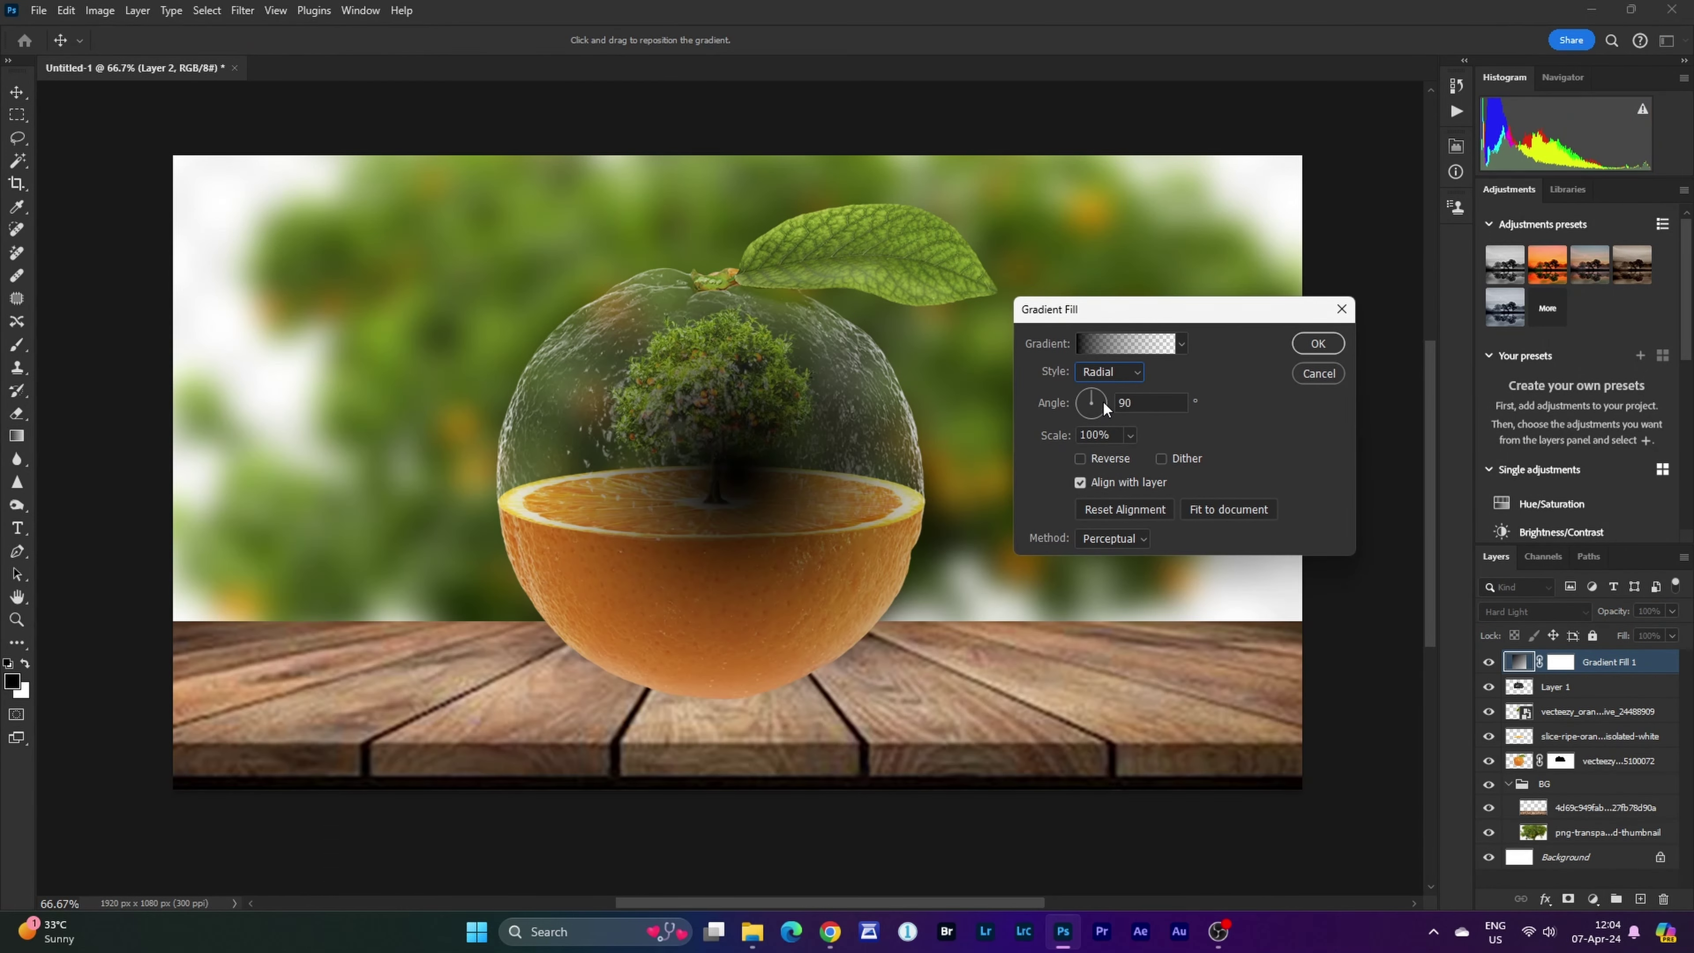
Change the gradient's first colour stop at location 0 to white.
left_click(1093, 347)
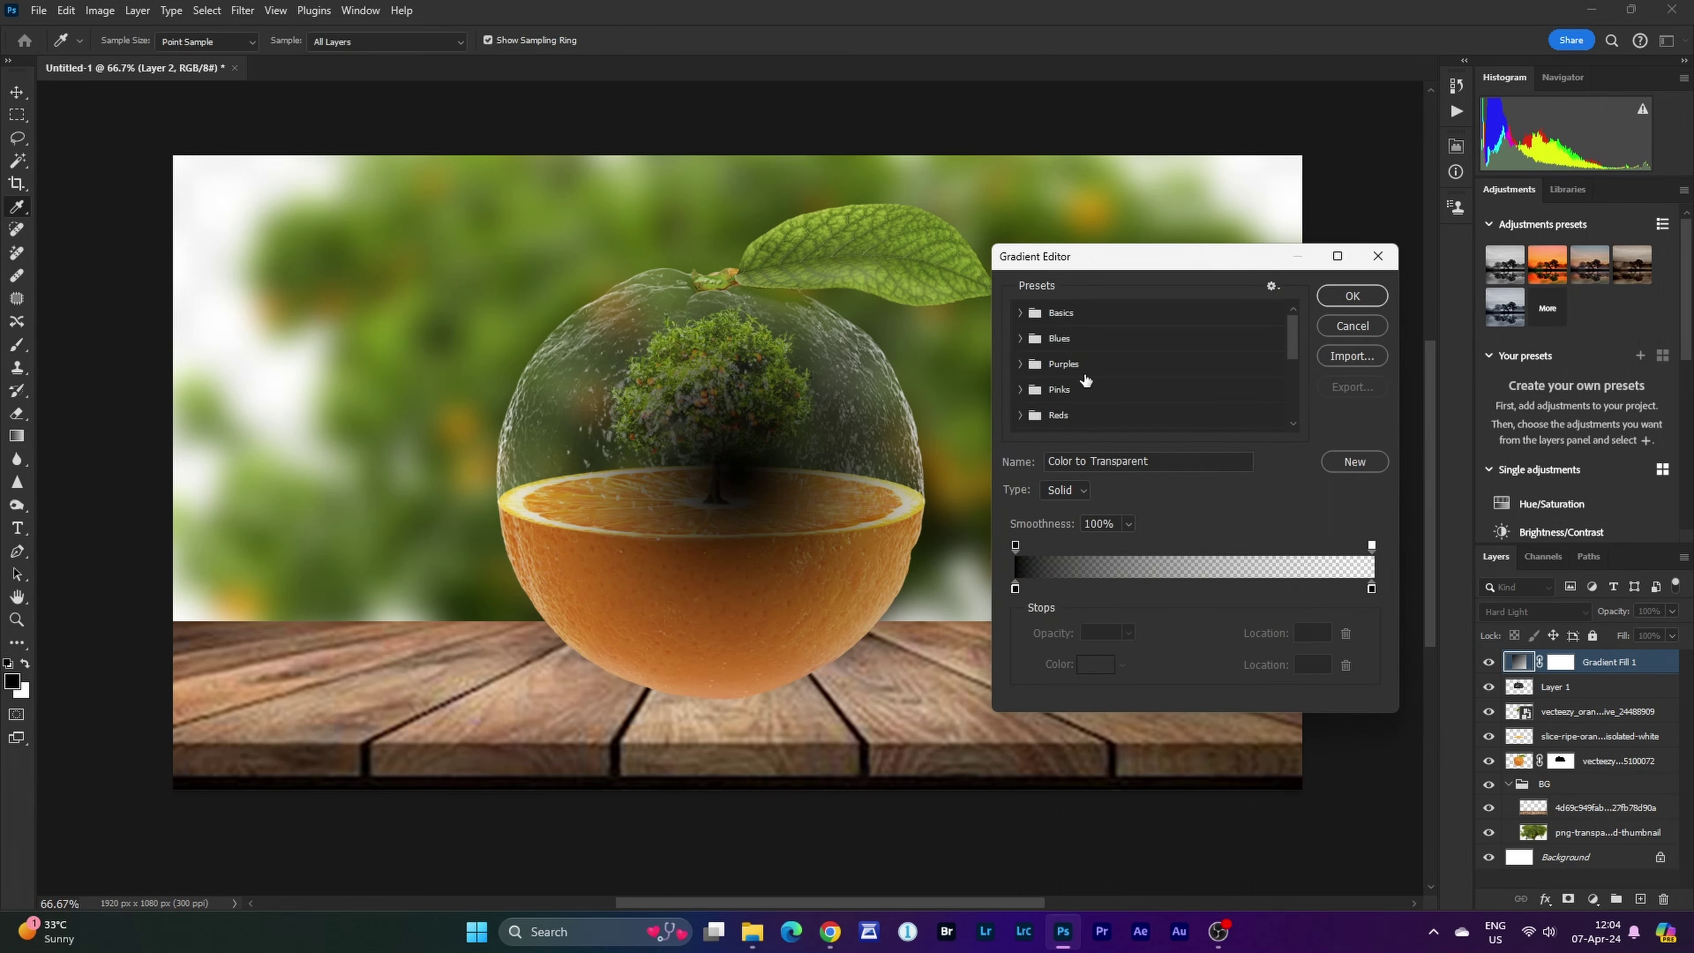
left_click(1015, 588)
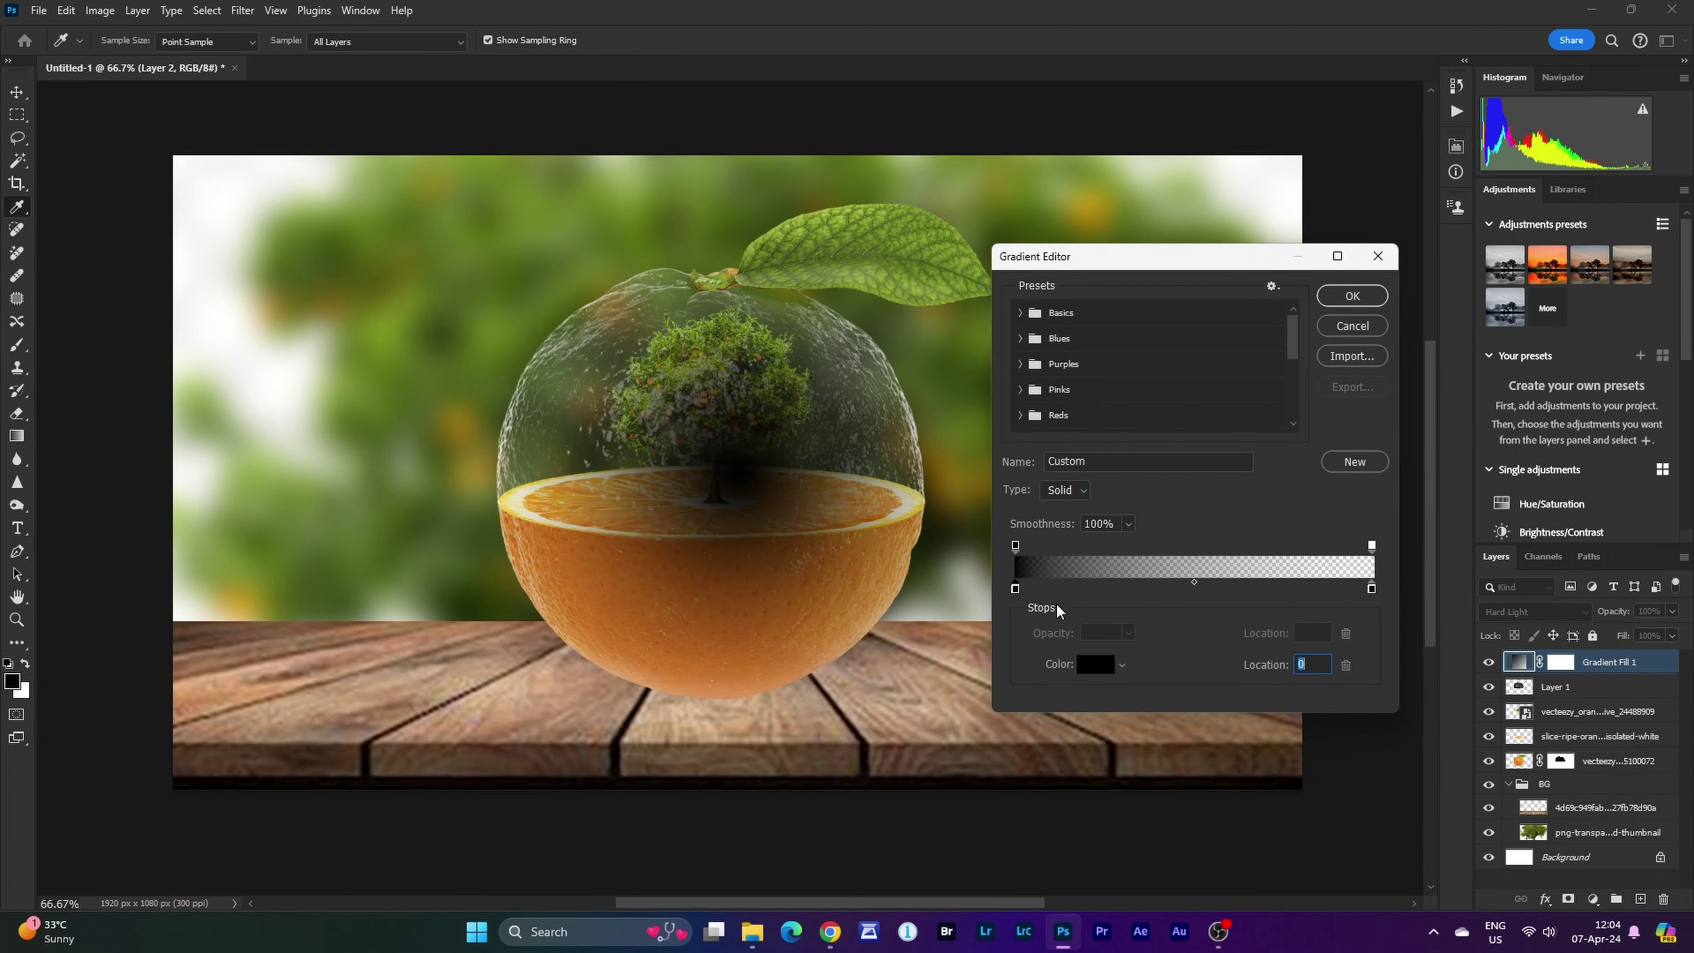
left_click(1082, 664)
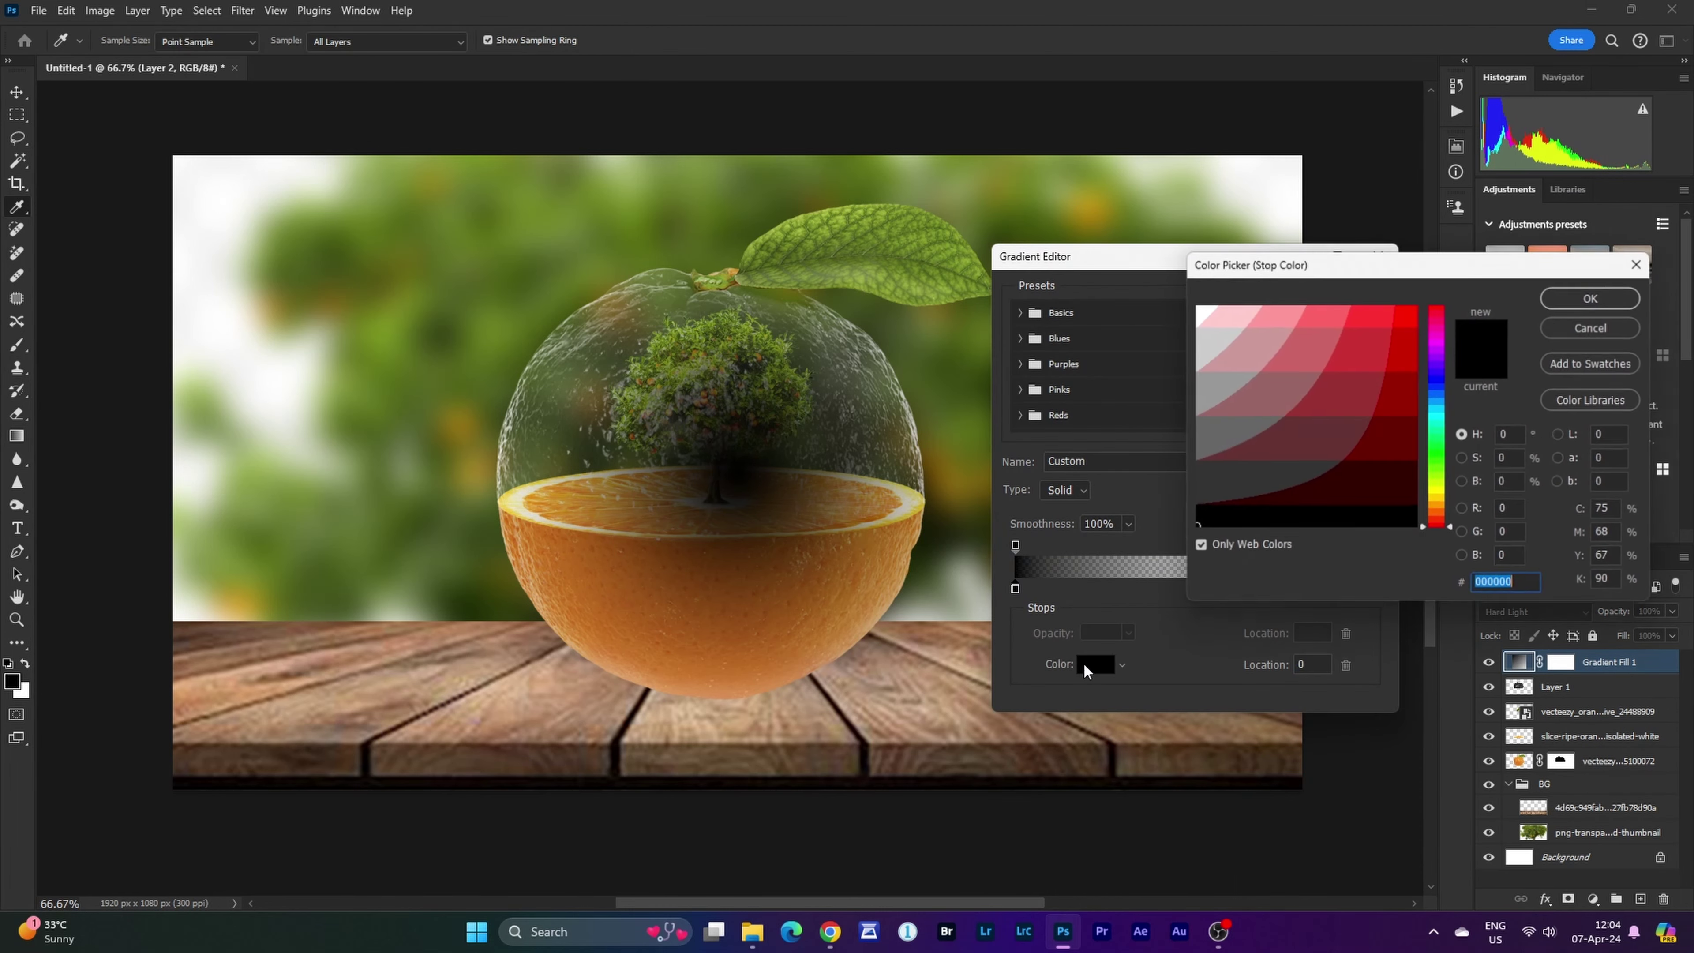
left_click(1194, 308)
left_click(1590, 297)
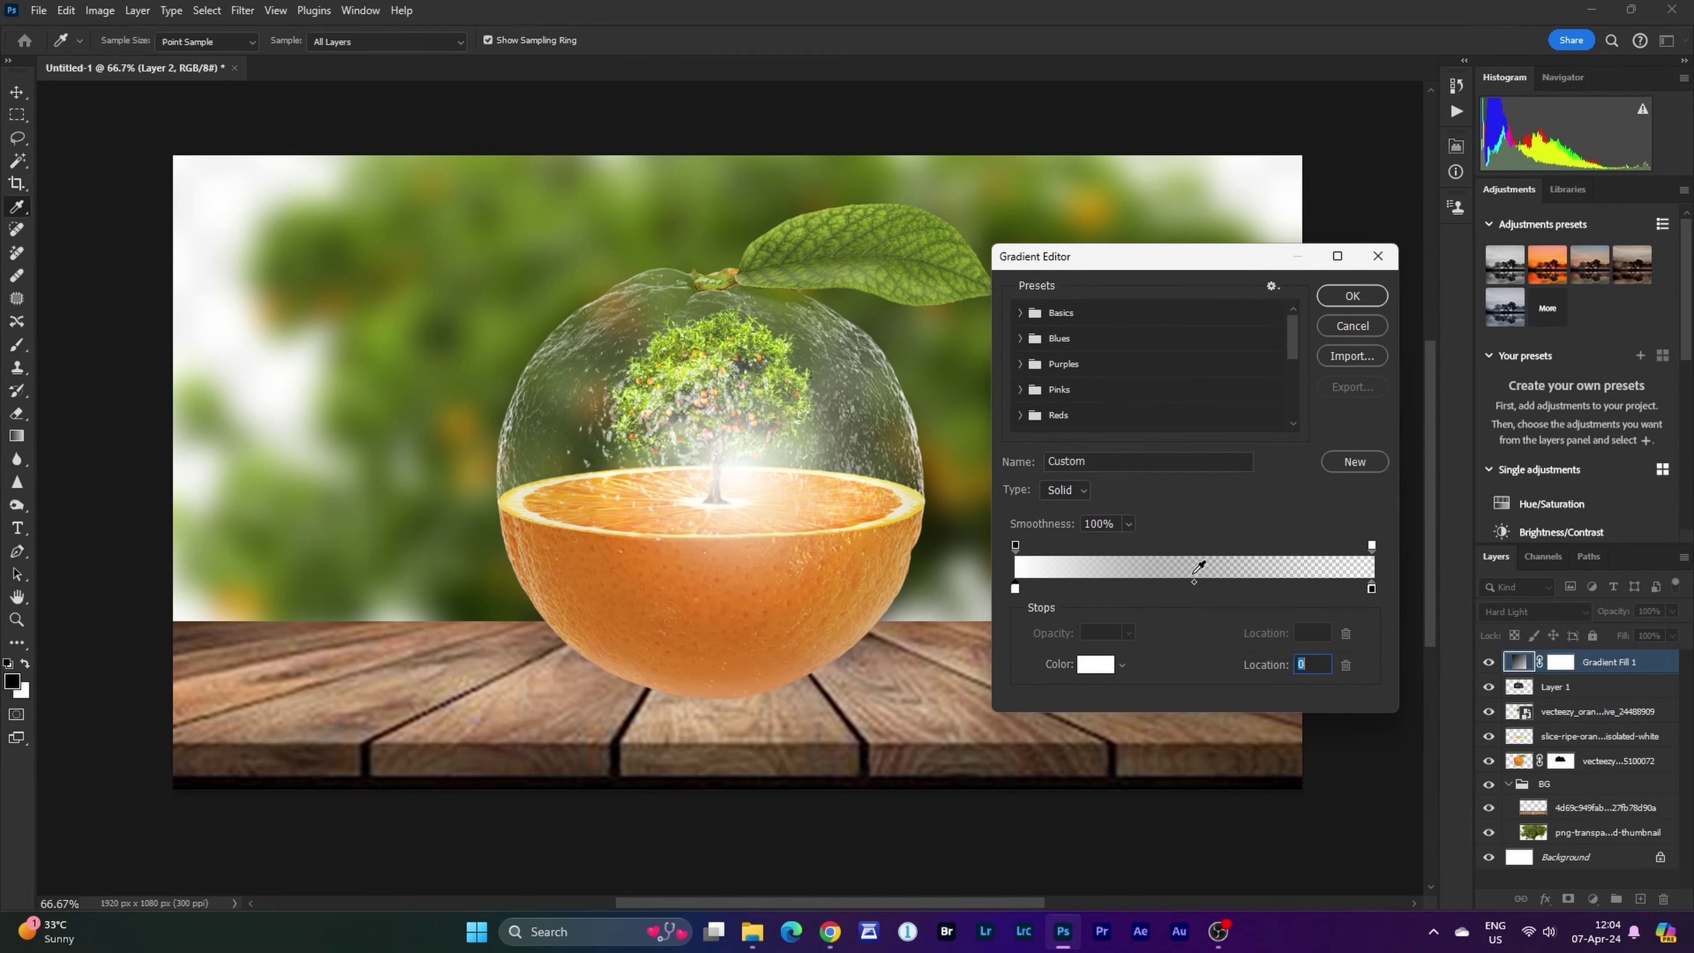
Add a gradient colour stop at location 23 and colour it yellow-orange ffcc33.
left_click(1095, 590)
left_click(1094, 664)
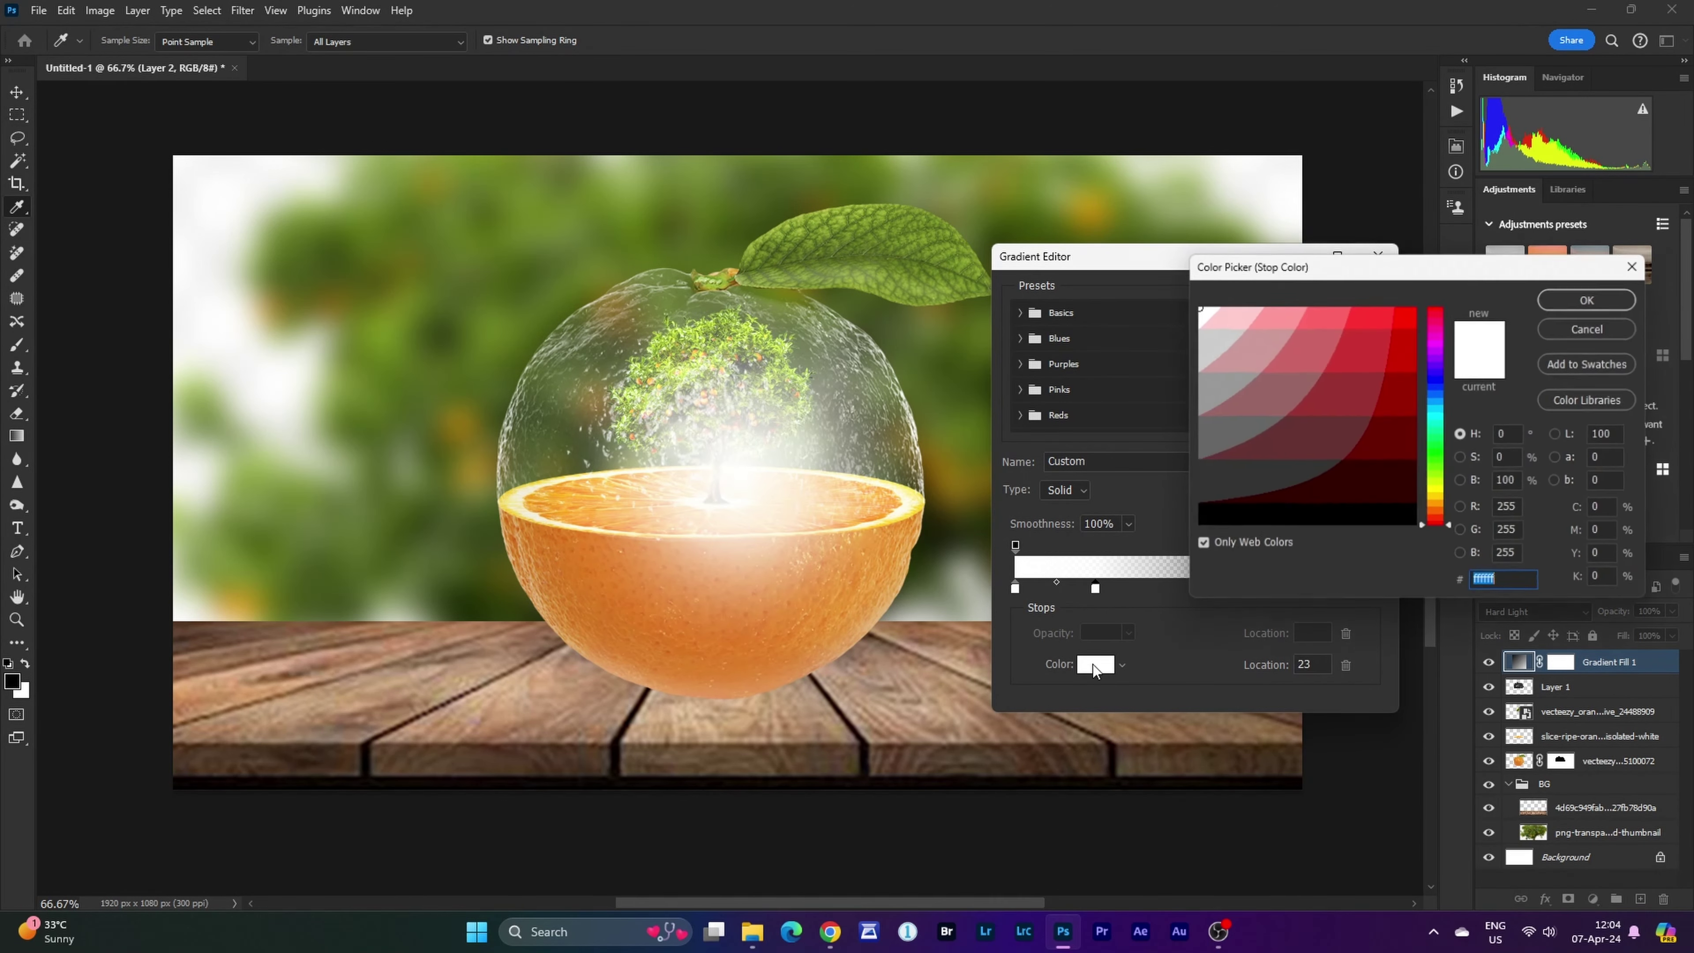
left_click_drag(1430, 507, 1438, 499)
left_click(1391, 314)
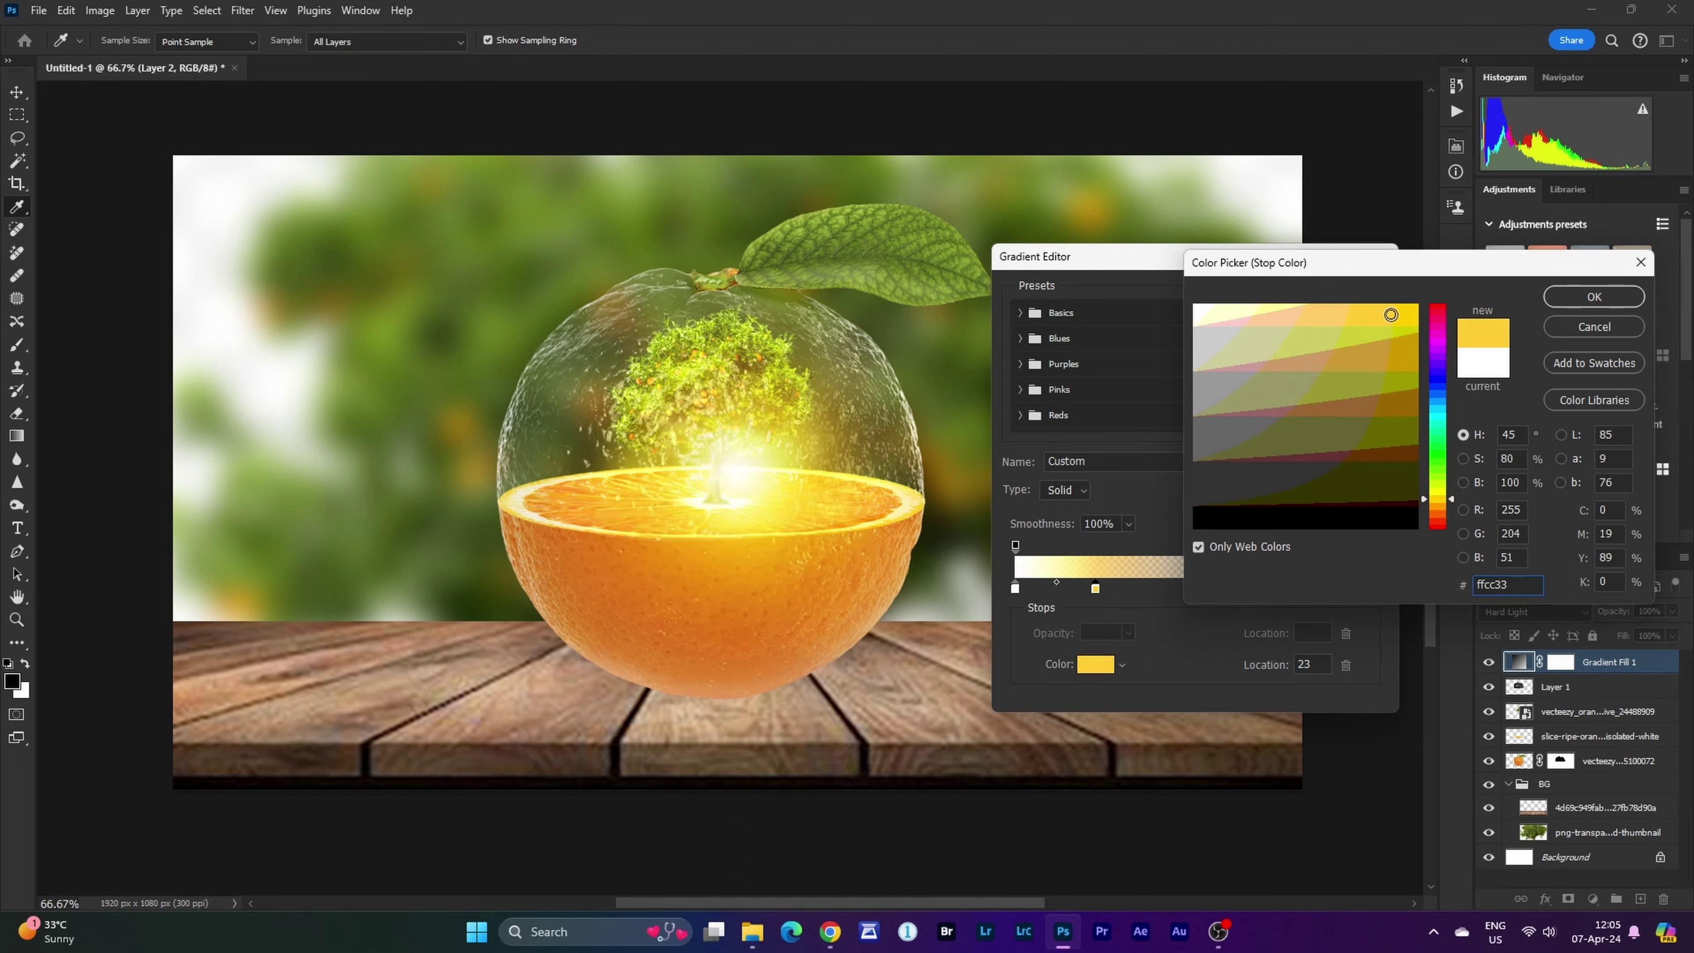
left_click(1591, 296)
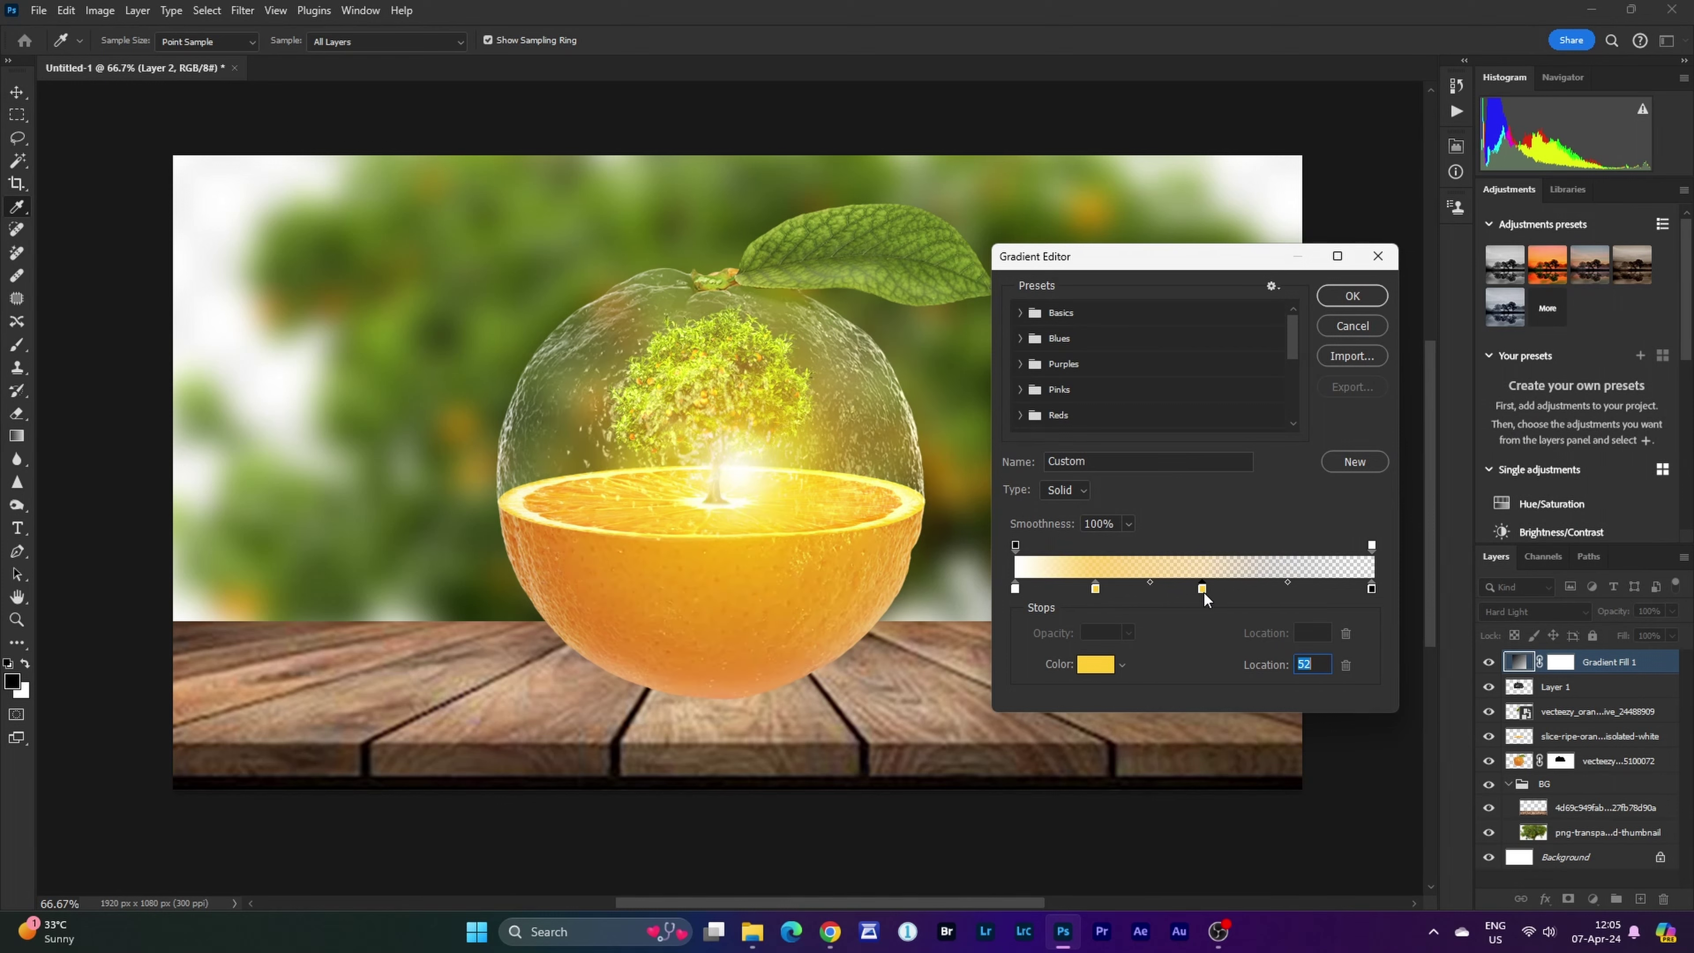
Add another gradient colour stop at location 51 and colour it light orange ffcc66.
left_click(1200, 592)
left_click(1105, 664)
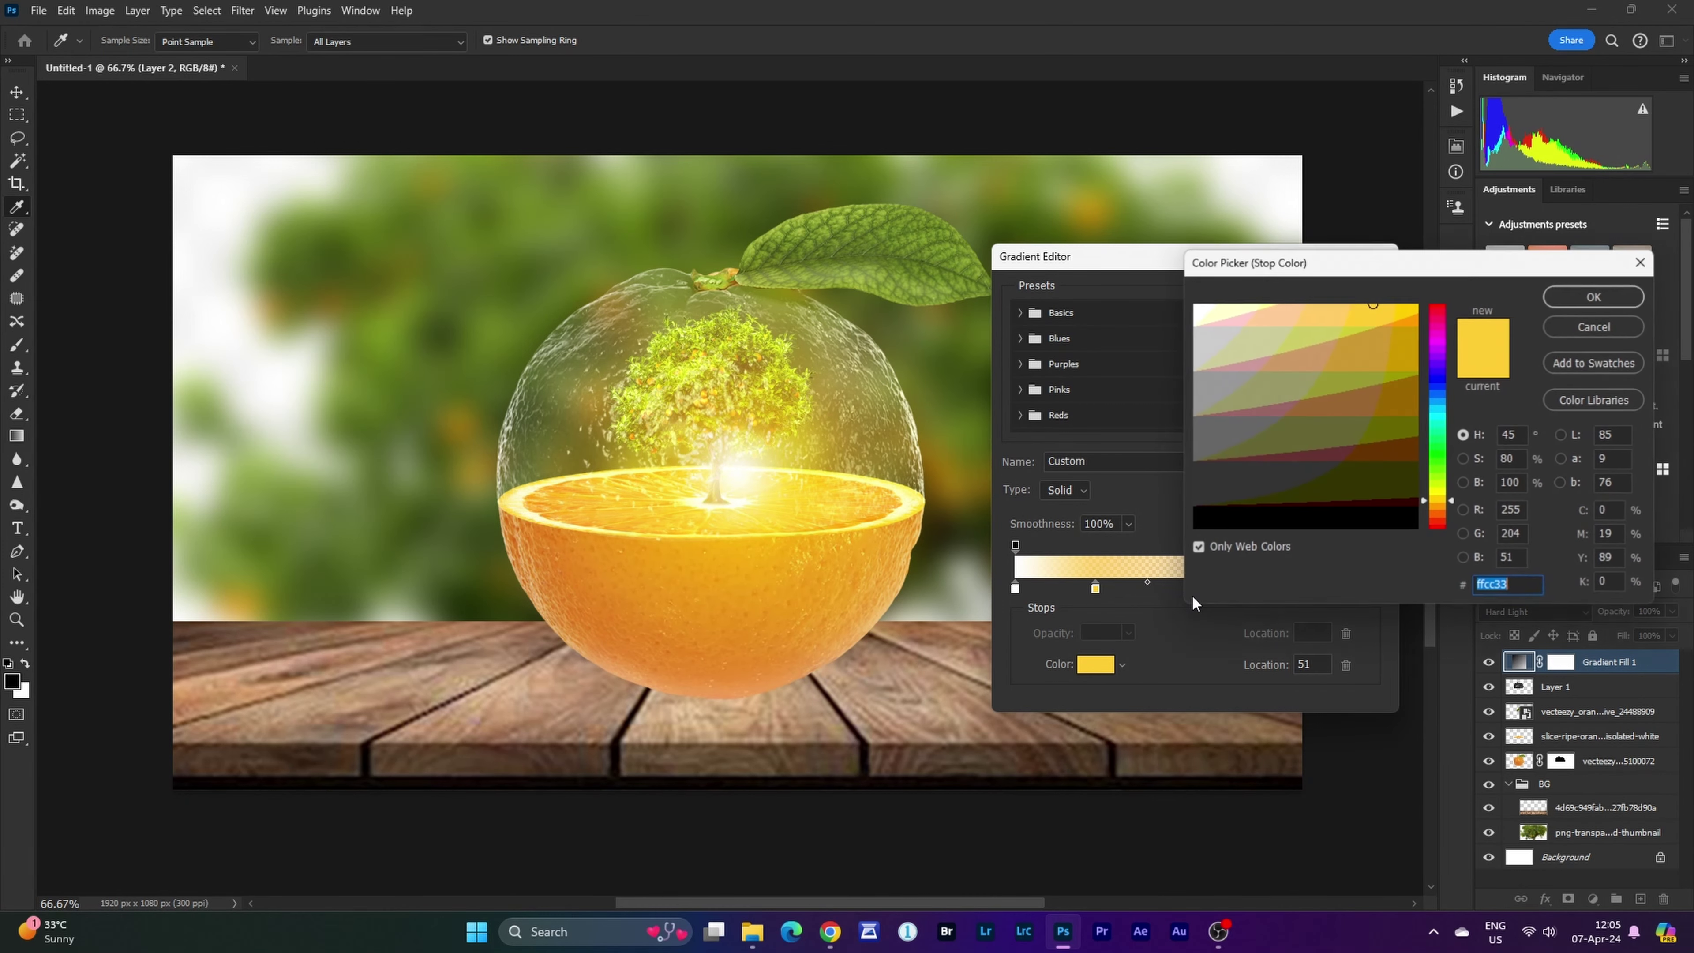
left_click(1343, 312)
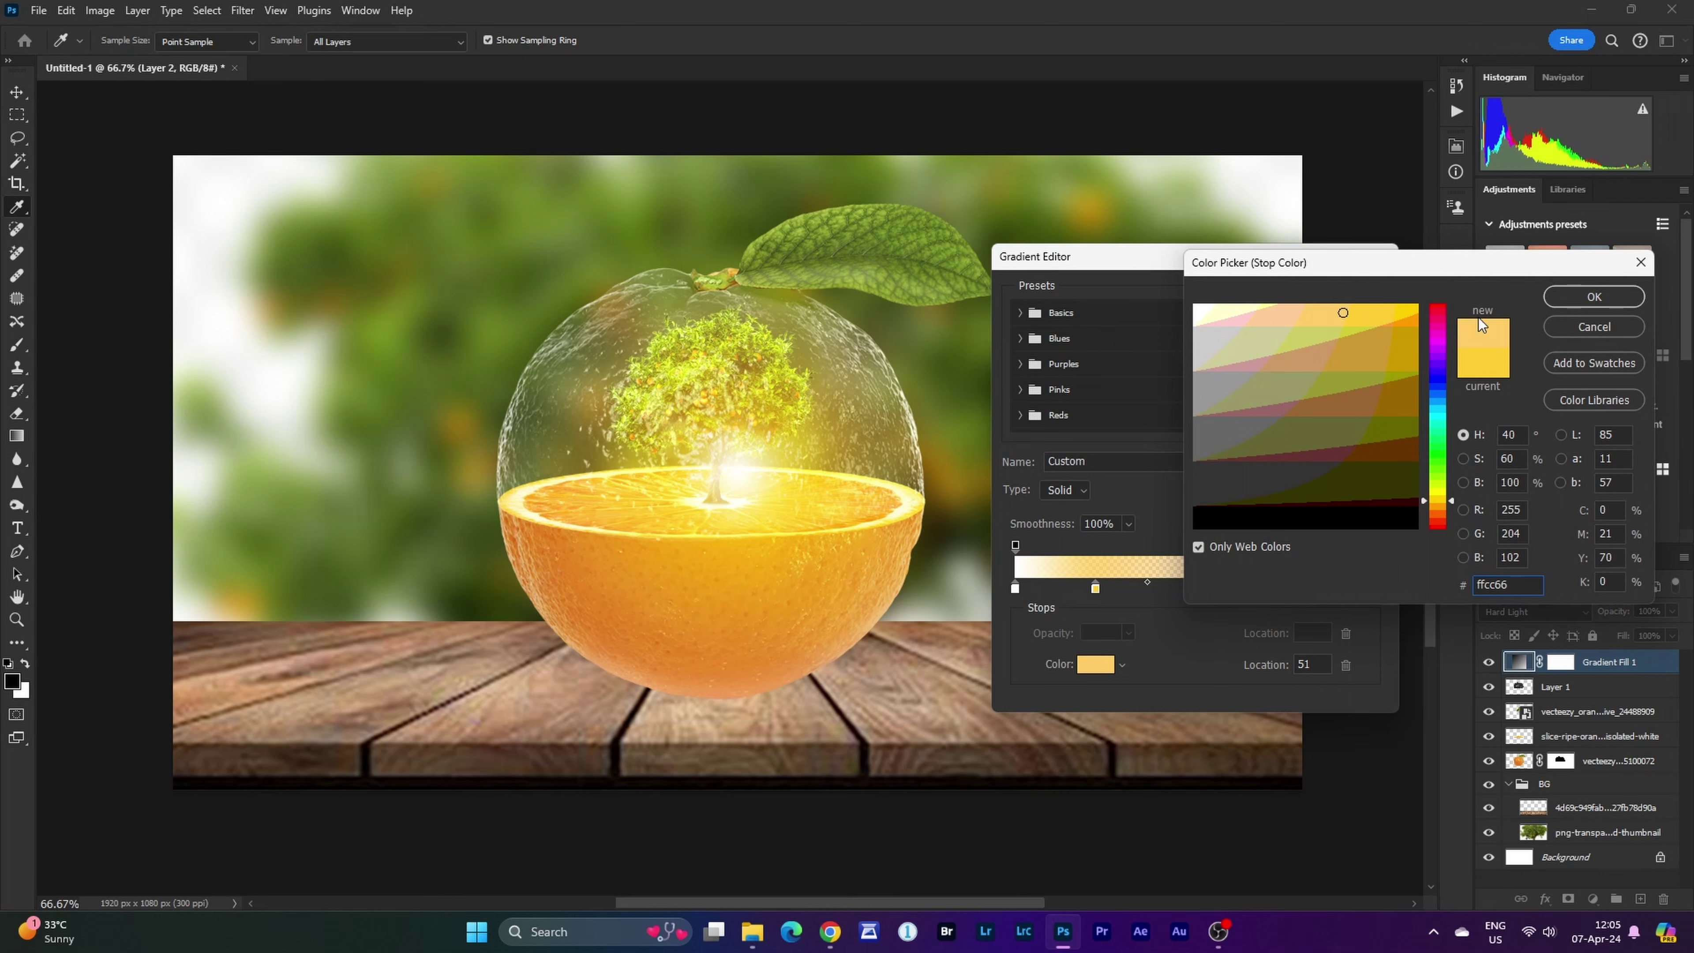
left_click(1593, 296)
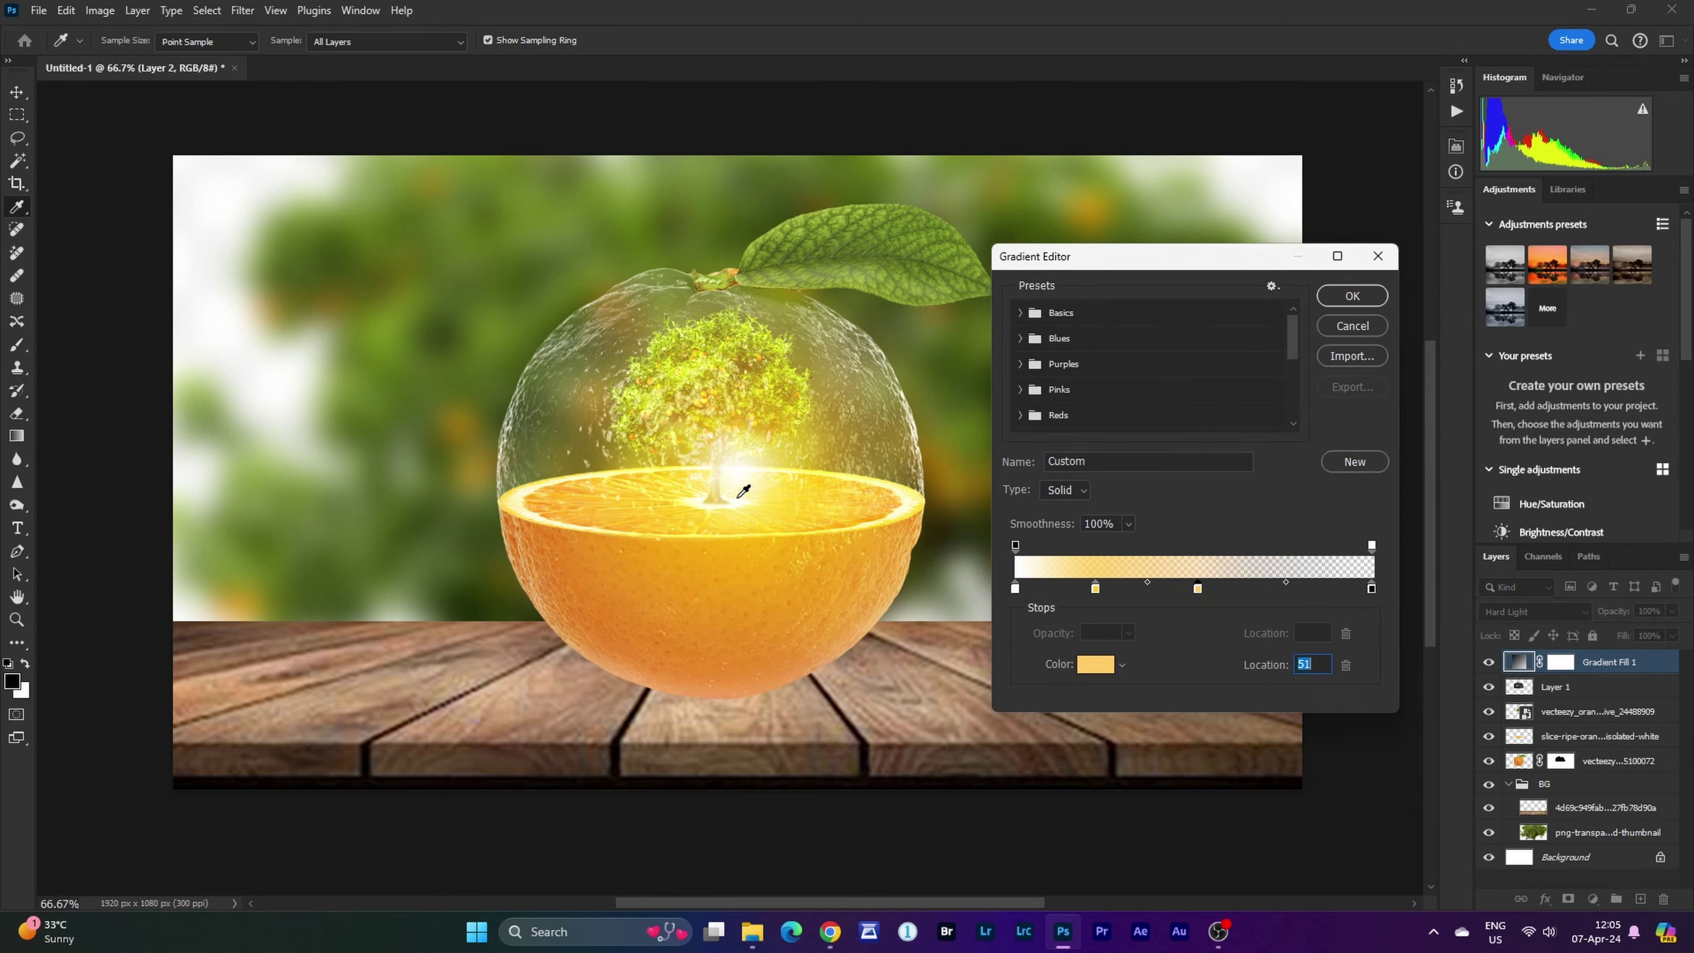
Accept the edited gradient and reposition its glow onto the upper-left edge of the glass half, keeping 100% scale.
left_click(1351, 295)
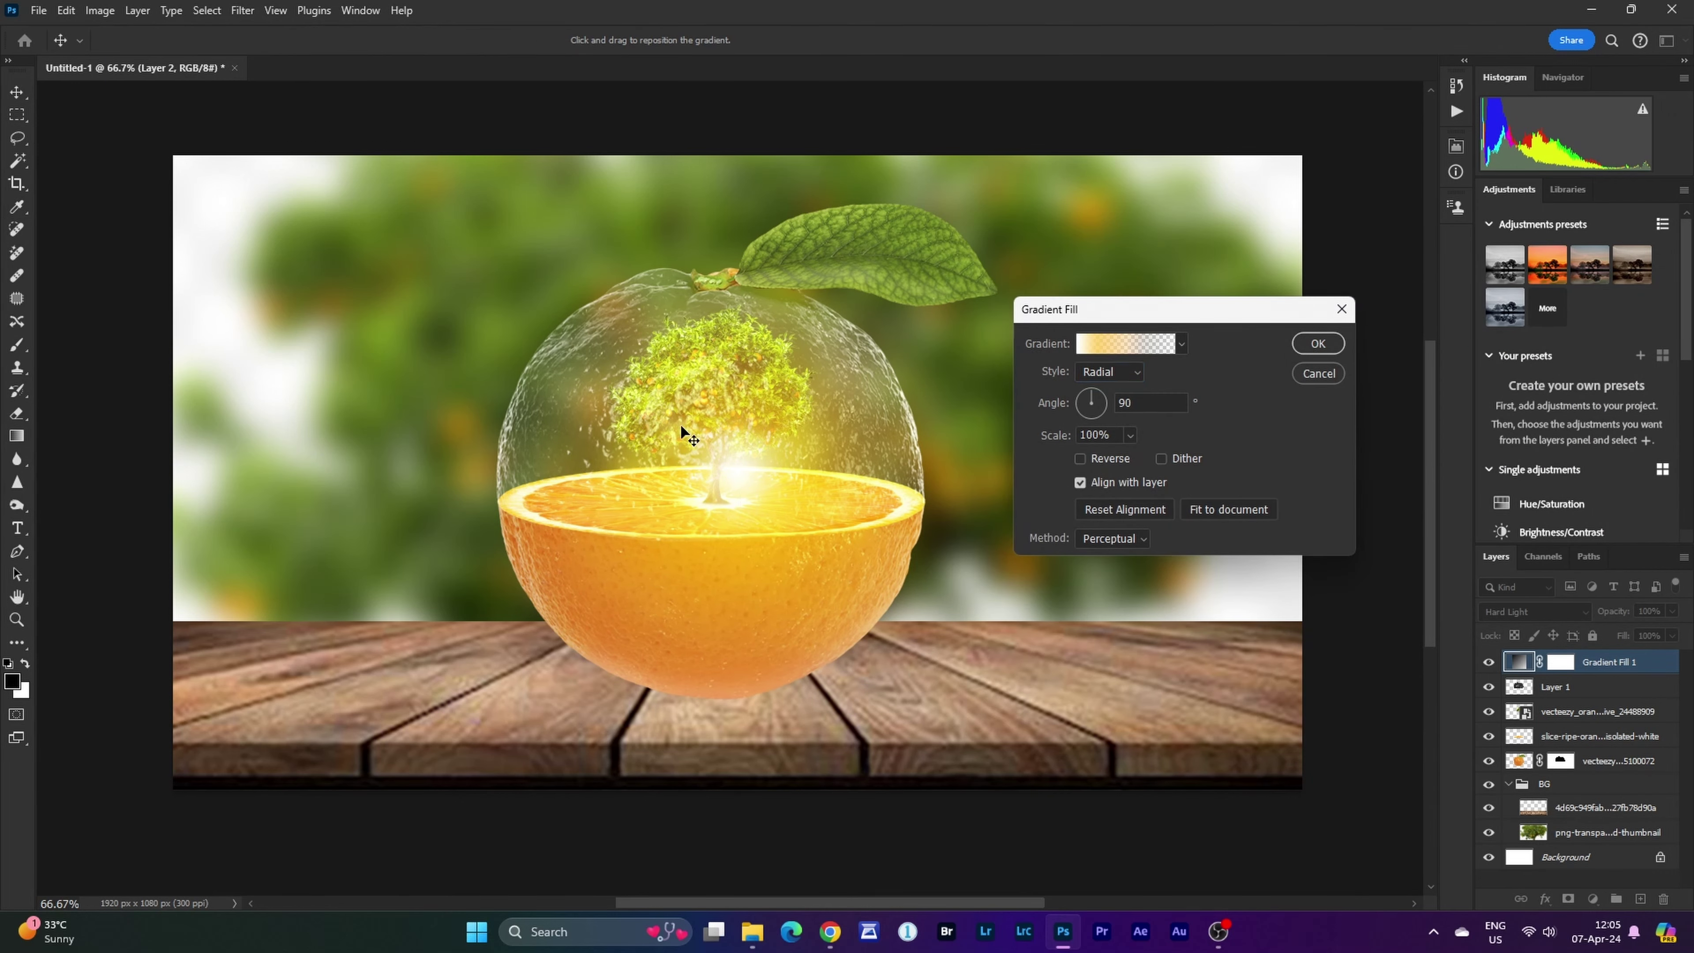
left_click_drag(681, 426, 575, 345)
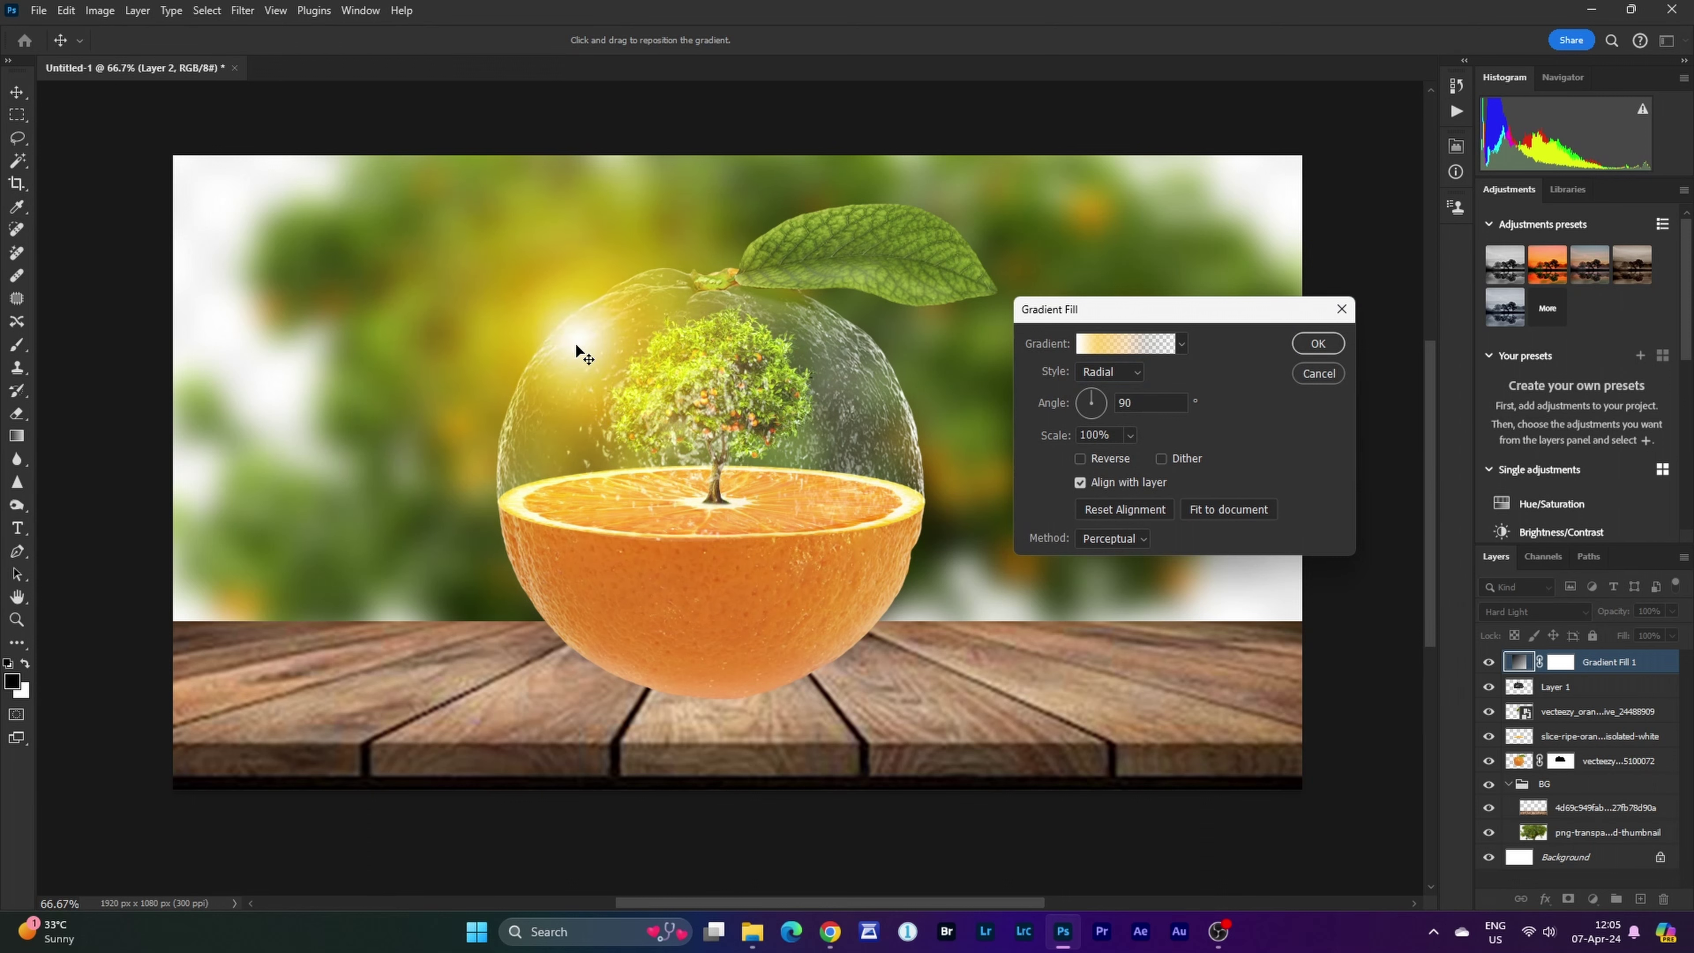
left_click(1308, 343)
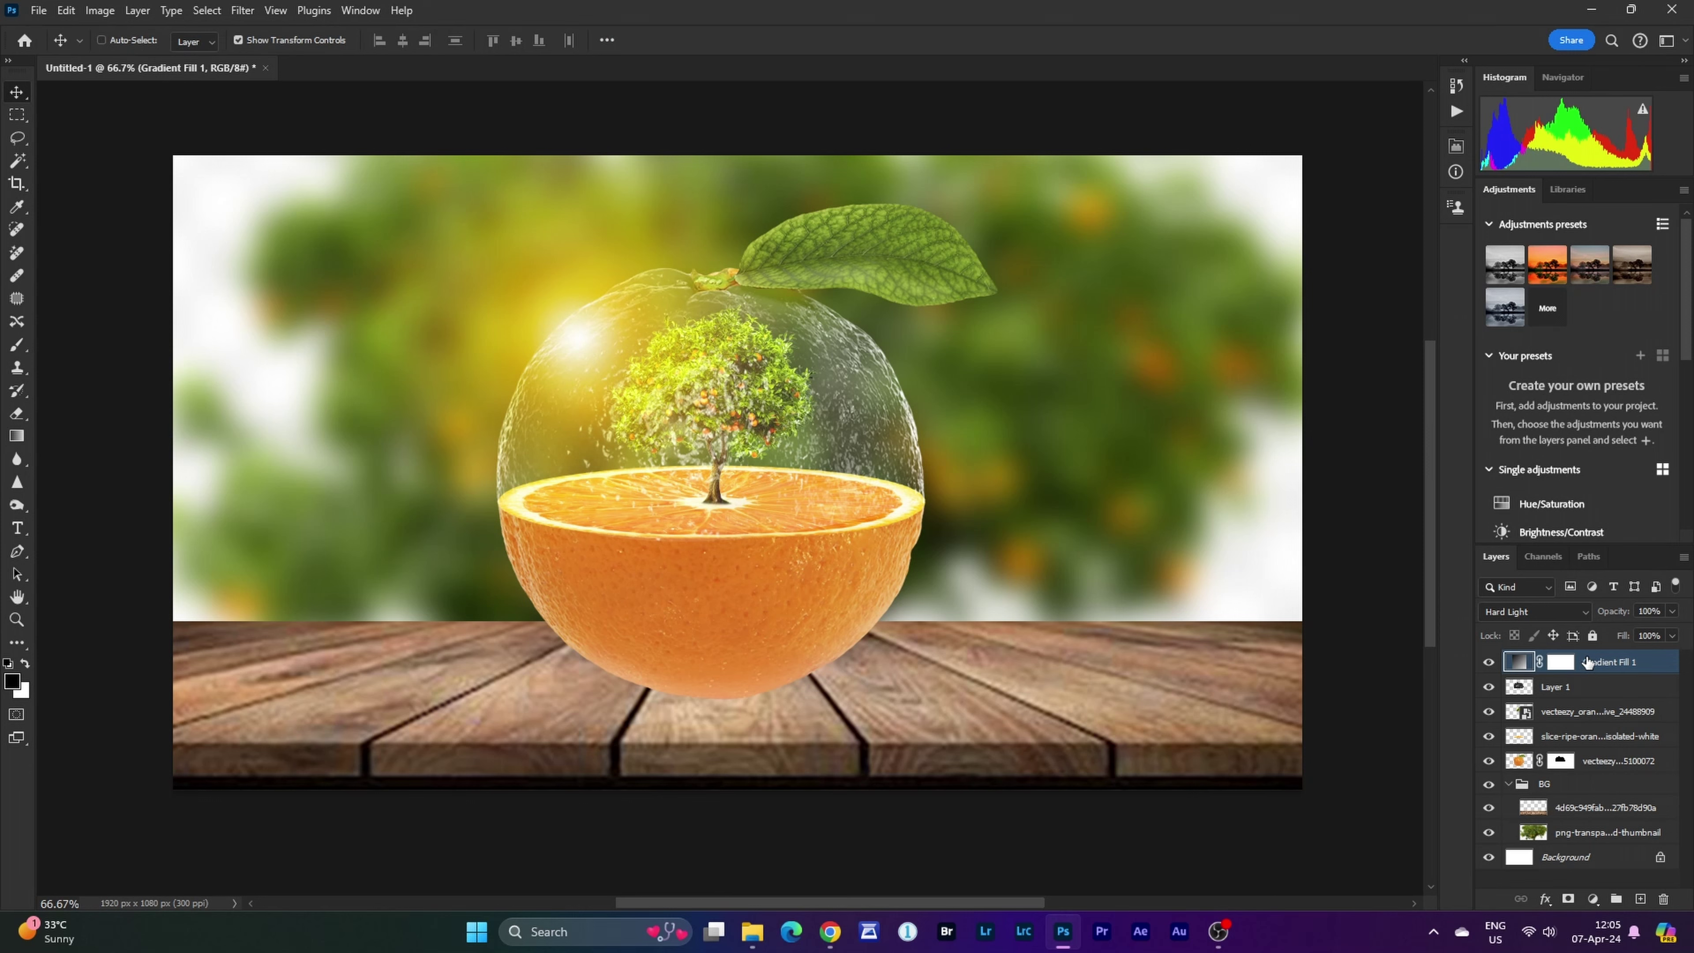
Duplicate the Gradient Fill 1 layer and reposition the copy's glow to the upper-left corner of the picture, keeping 28% scale.
key("ctrl+j")
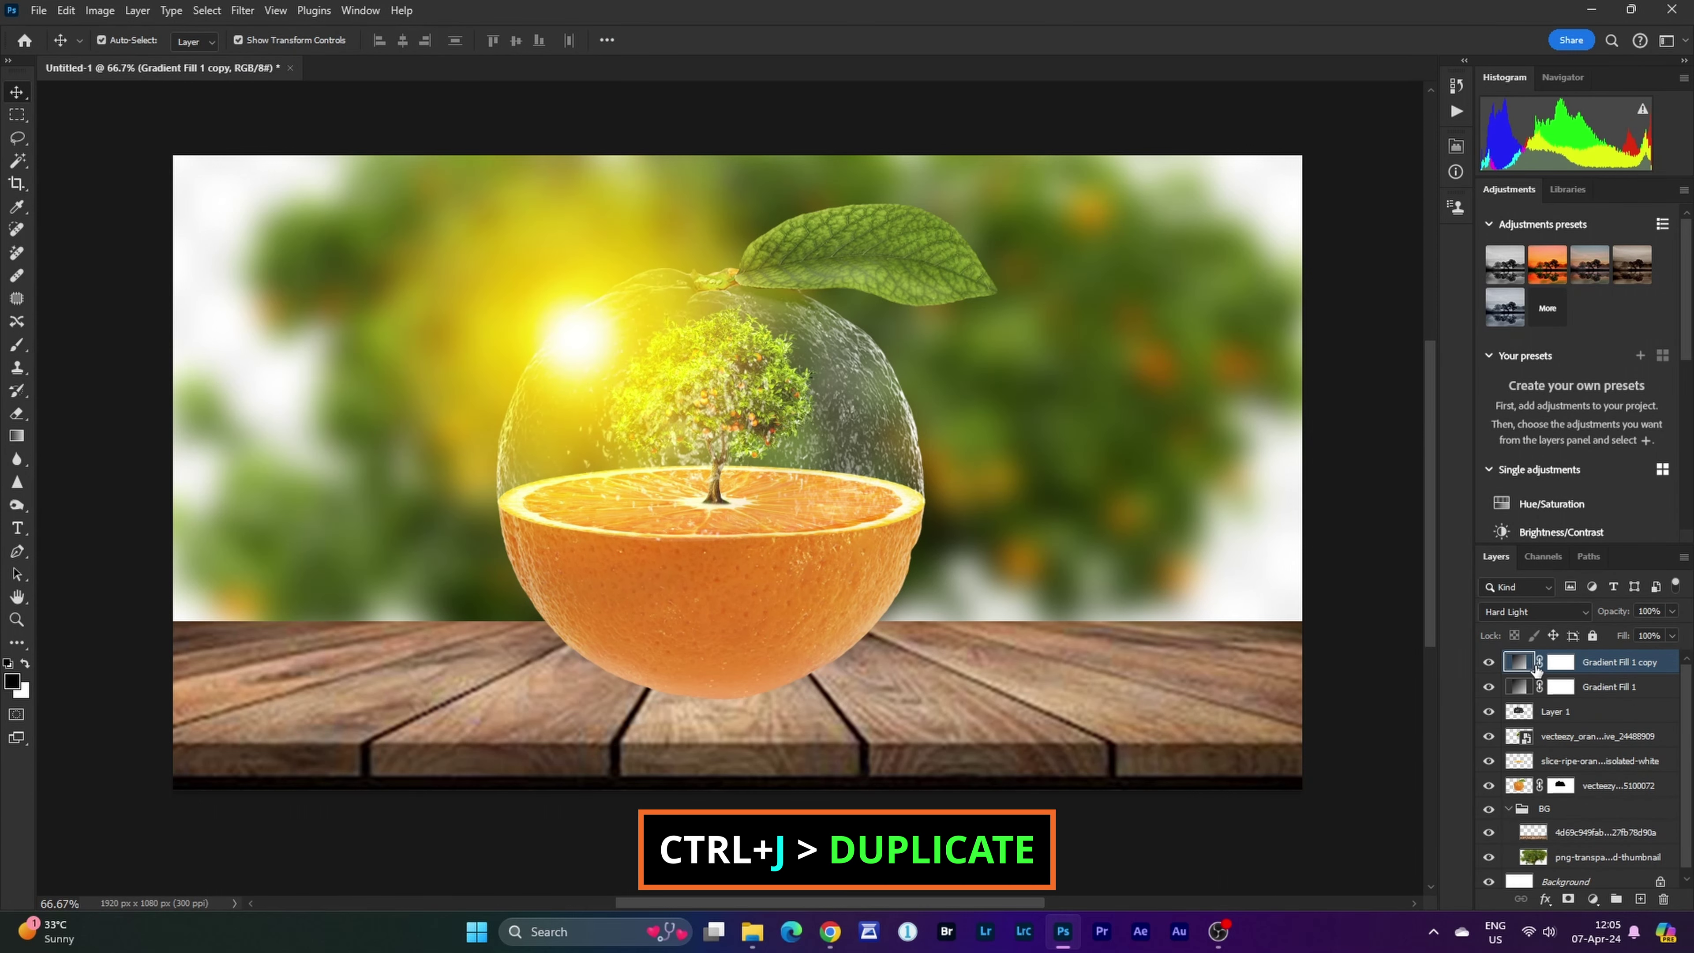
double_click(1520, 662)
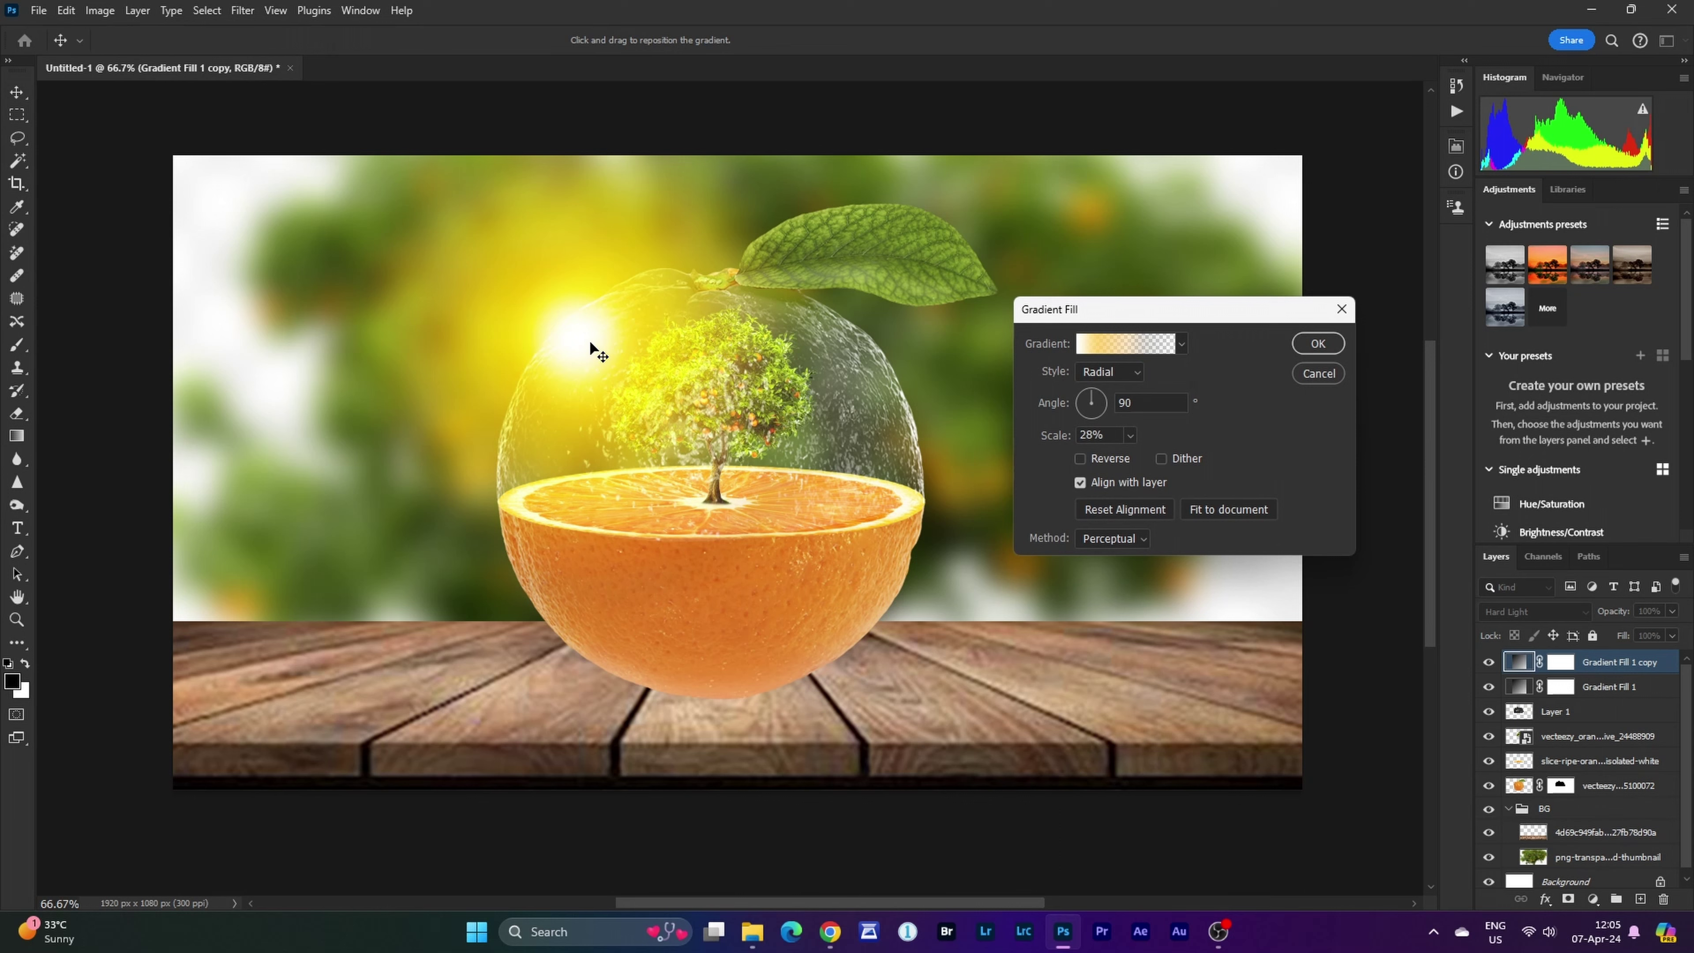
left_click_drag(589, 342, 232, 211)
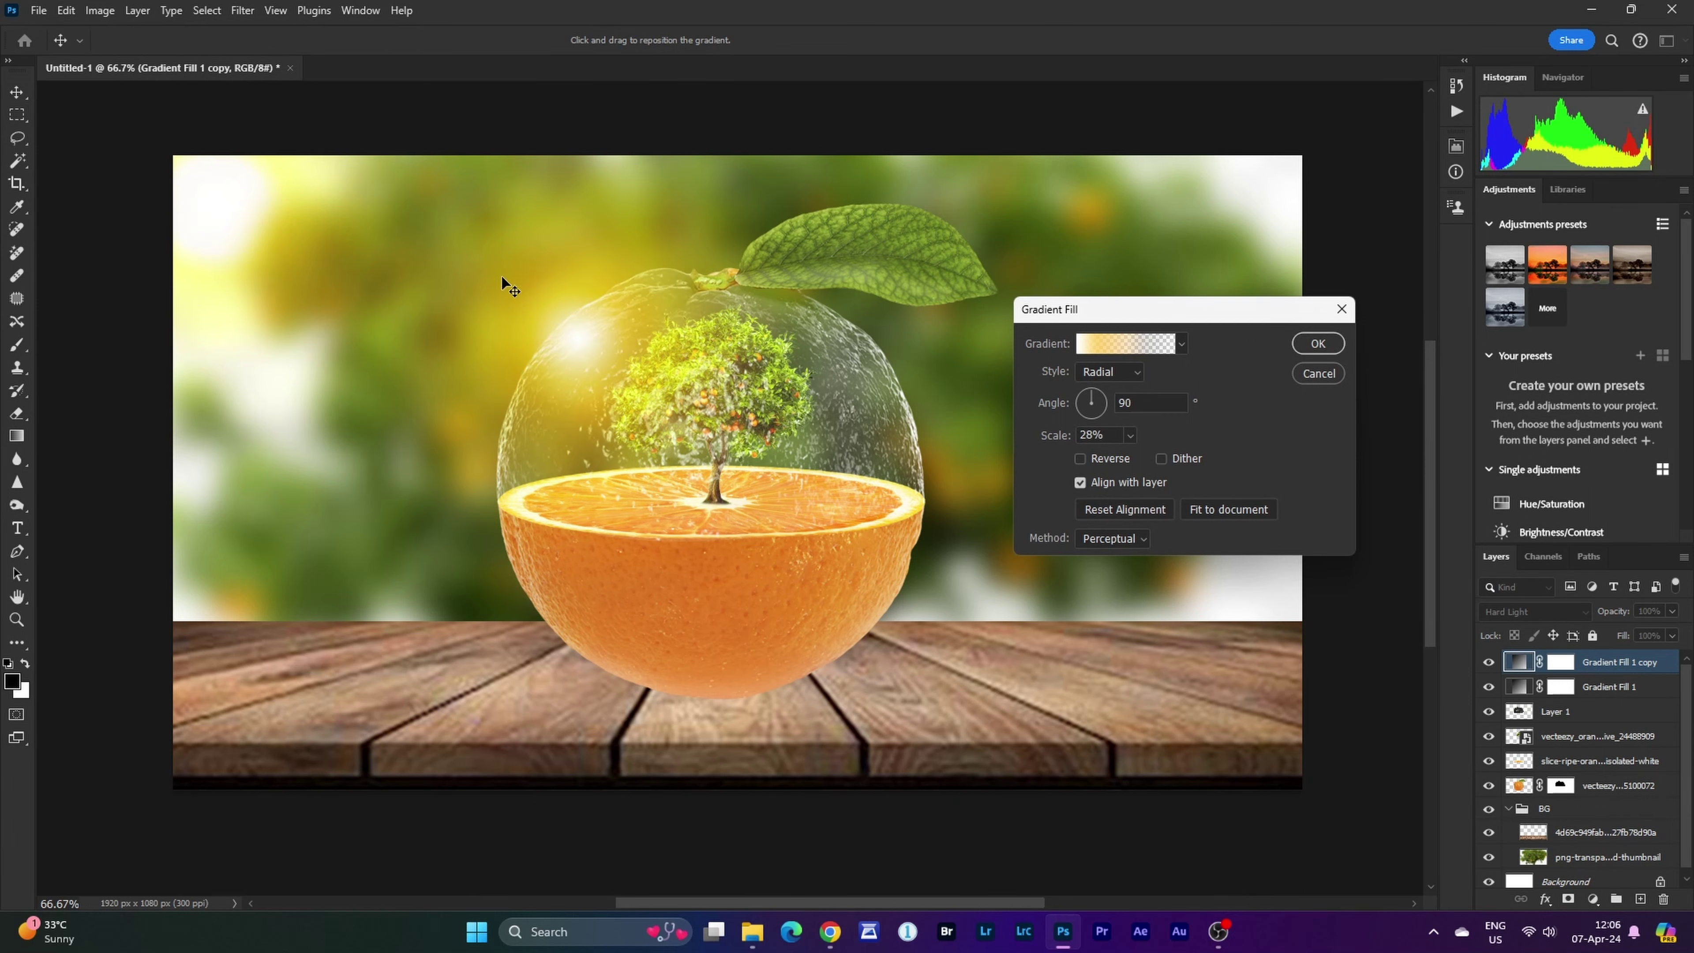
left_click(1317, 343)
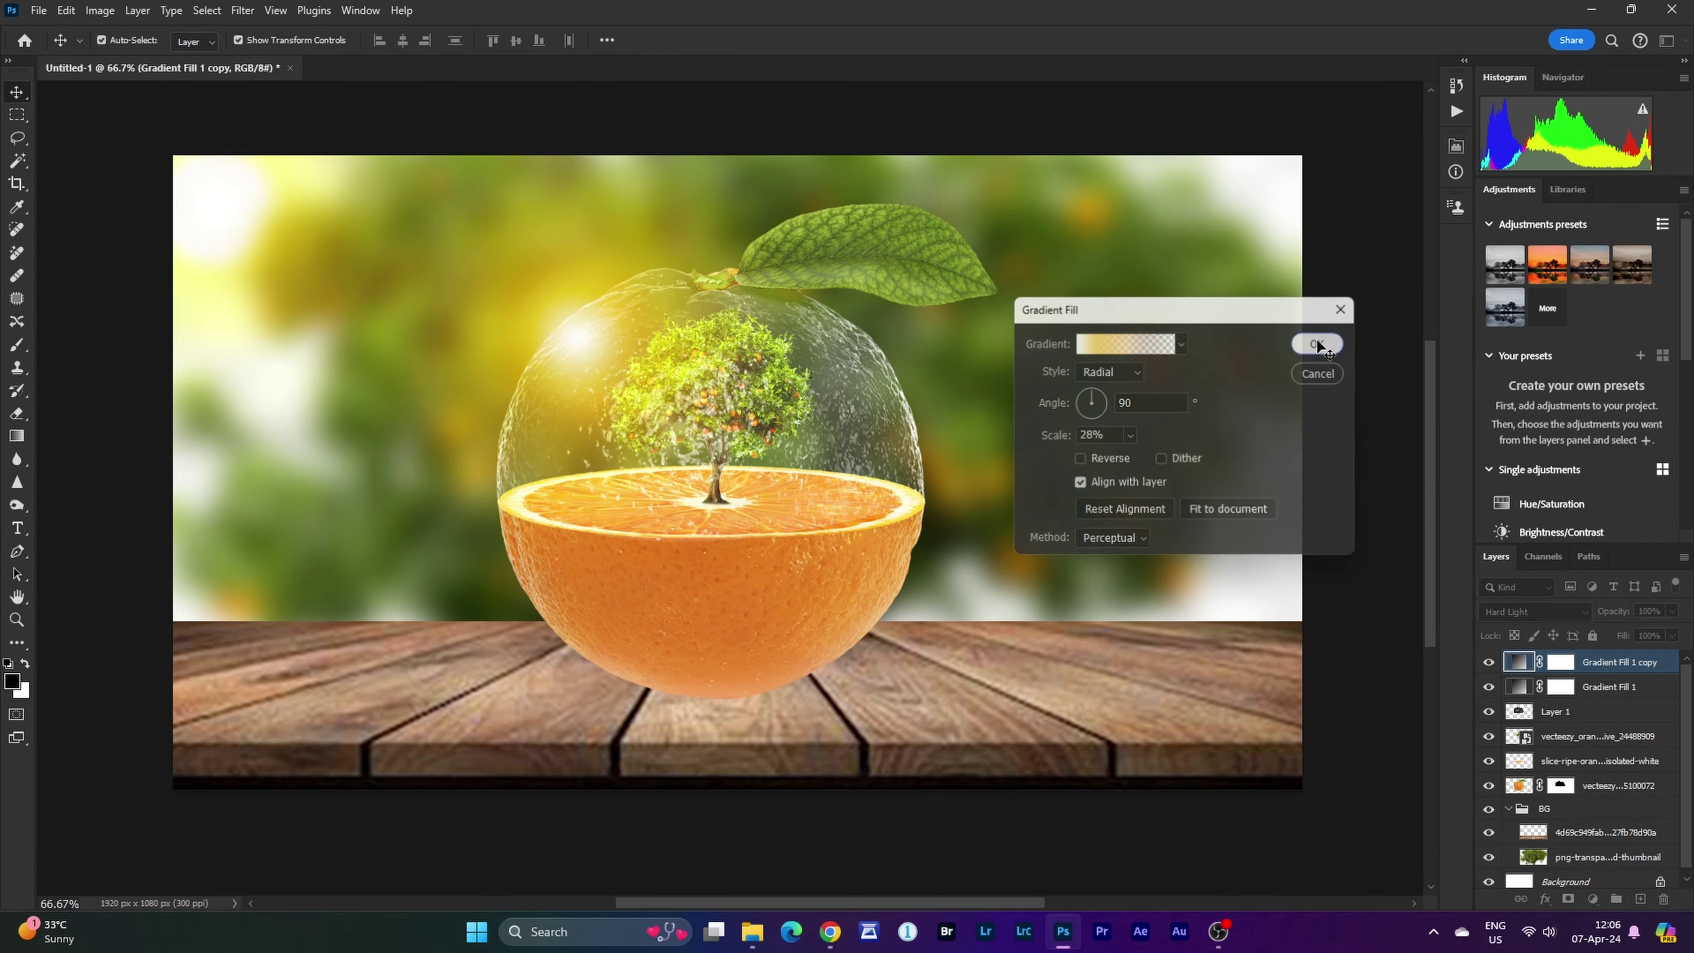
Add a new layer directly beneath the orange-with-leaf layer and paint one soft black spot on it with the 700 px brush.
scroll(1614, 780, "down", 1)
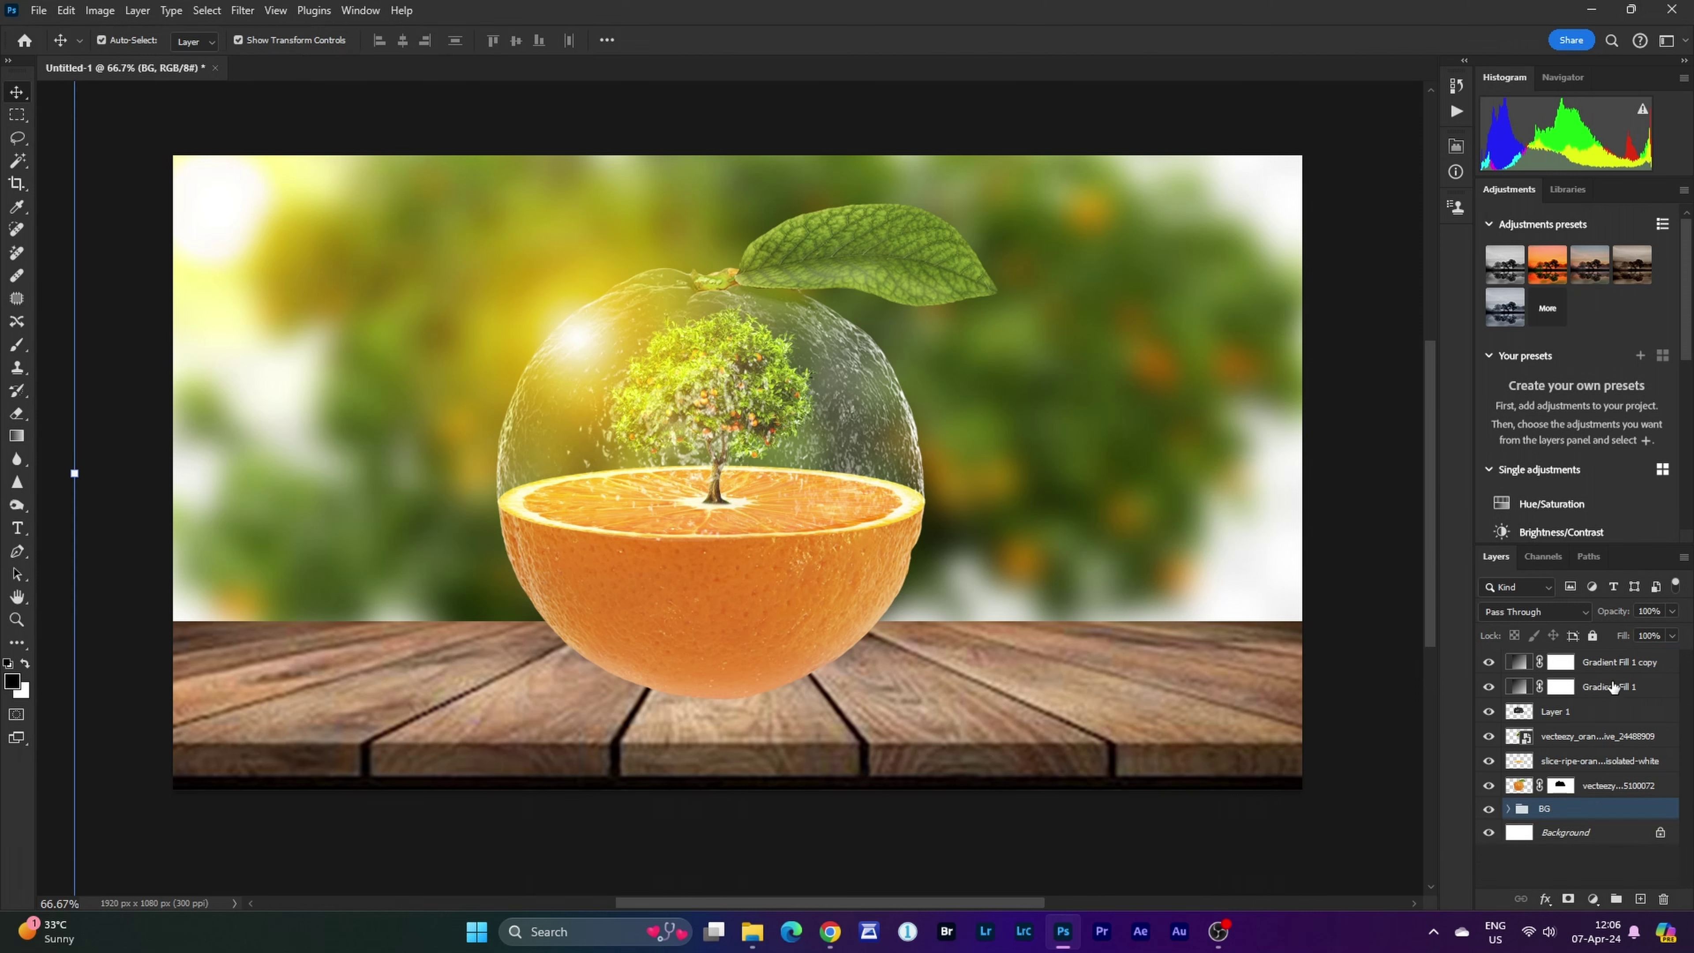
left_click(1608, 668)
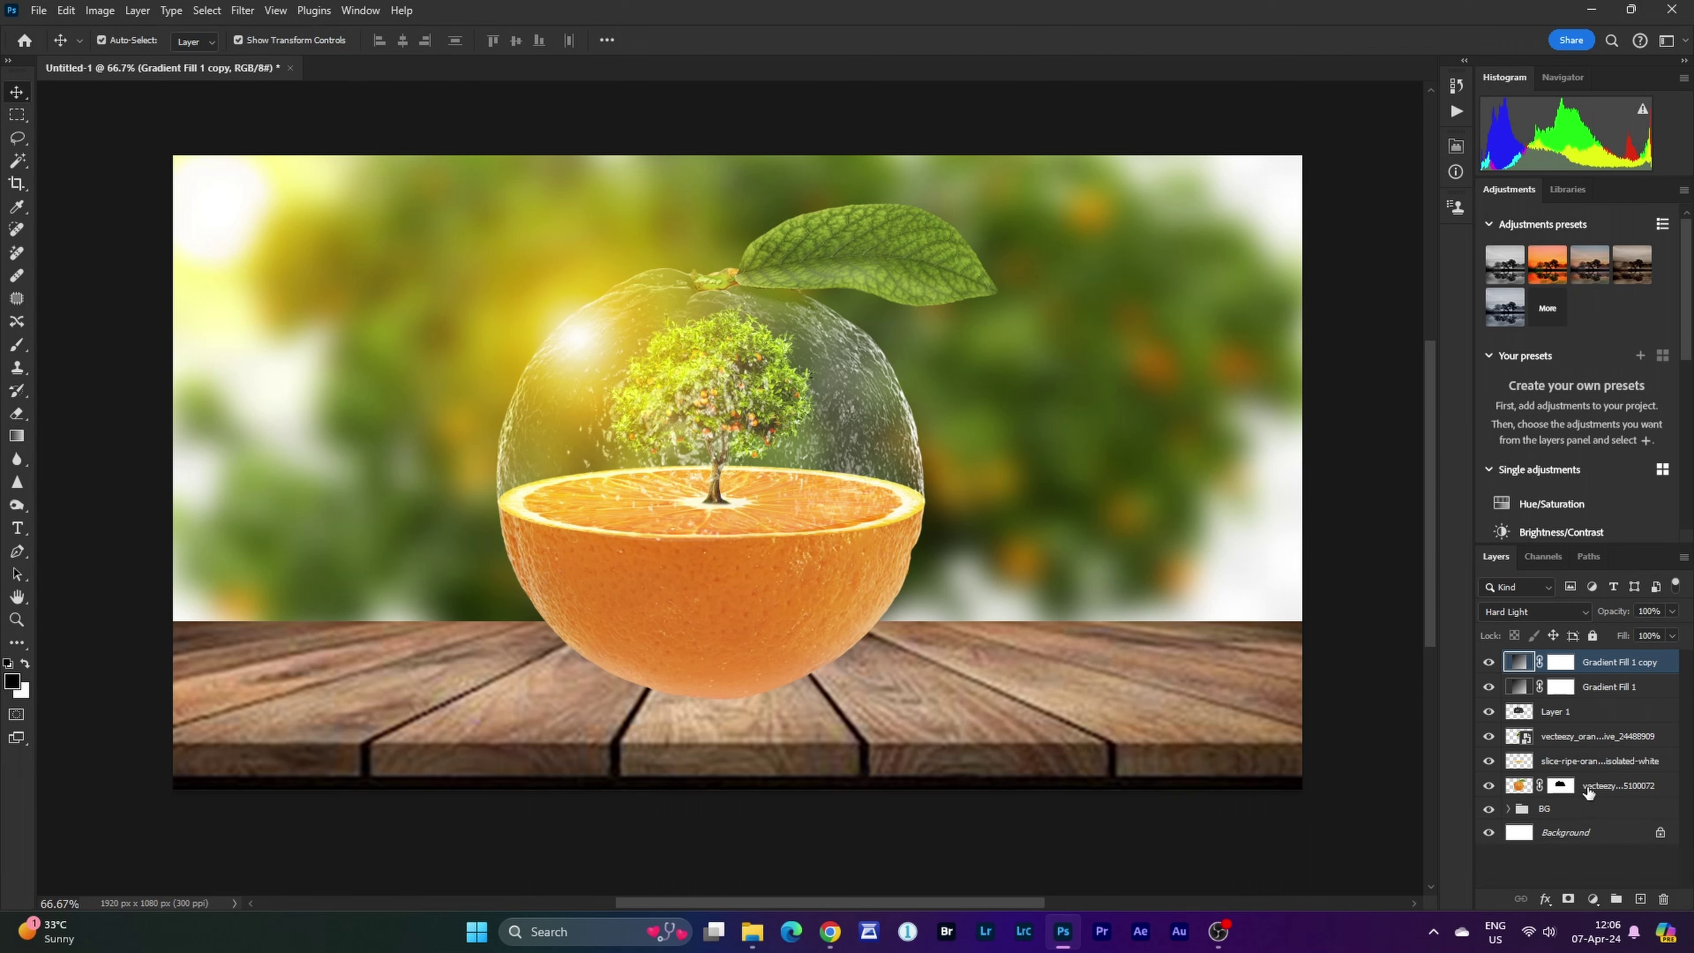
left_click(1606, 794)
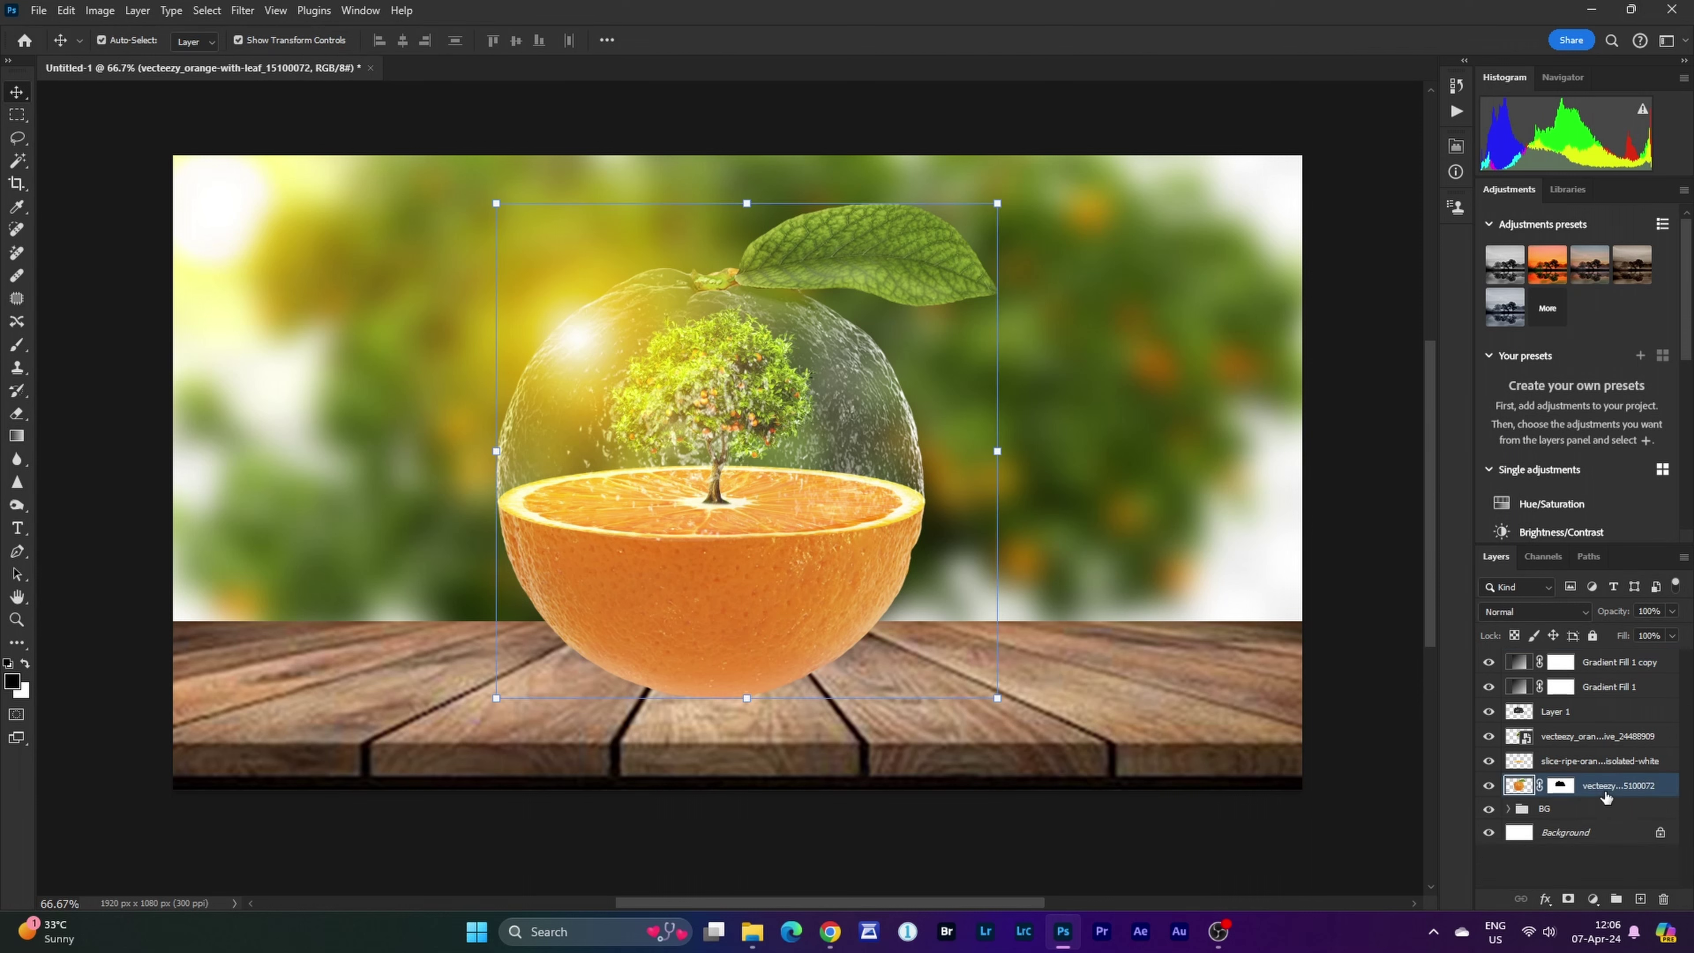
left_click(1639, 900, "ctrl")
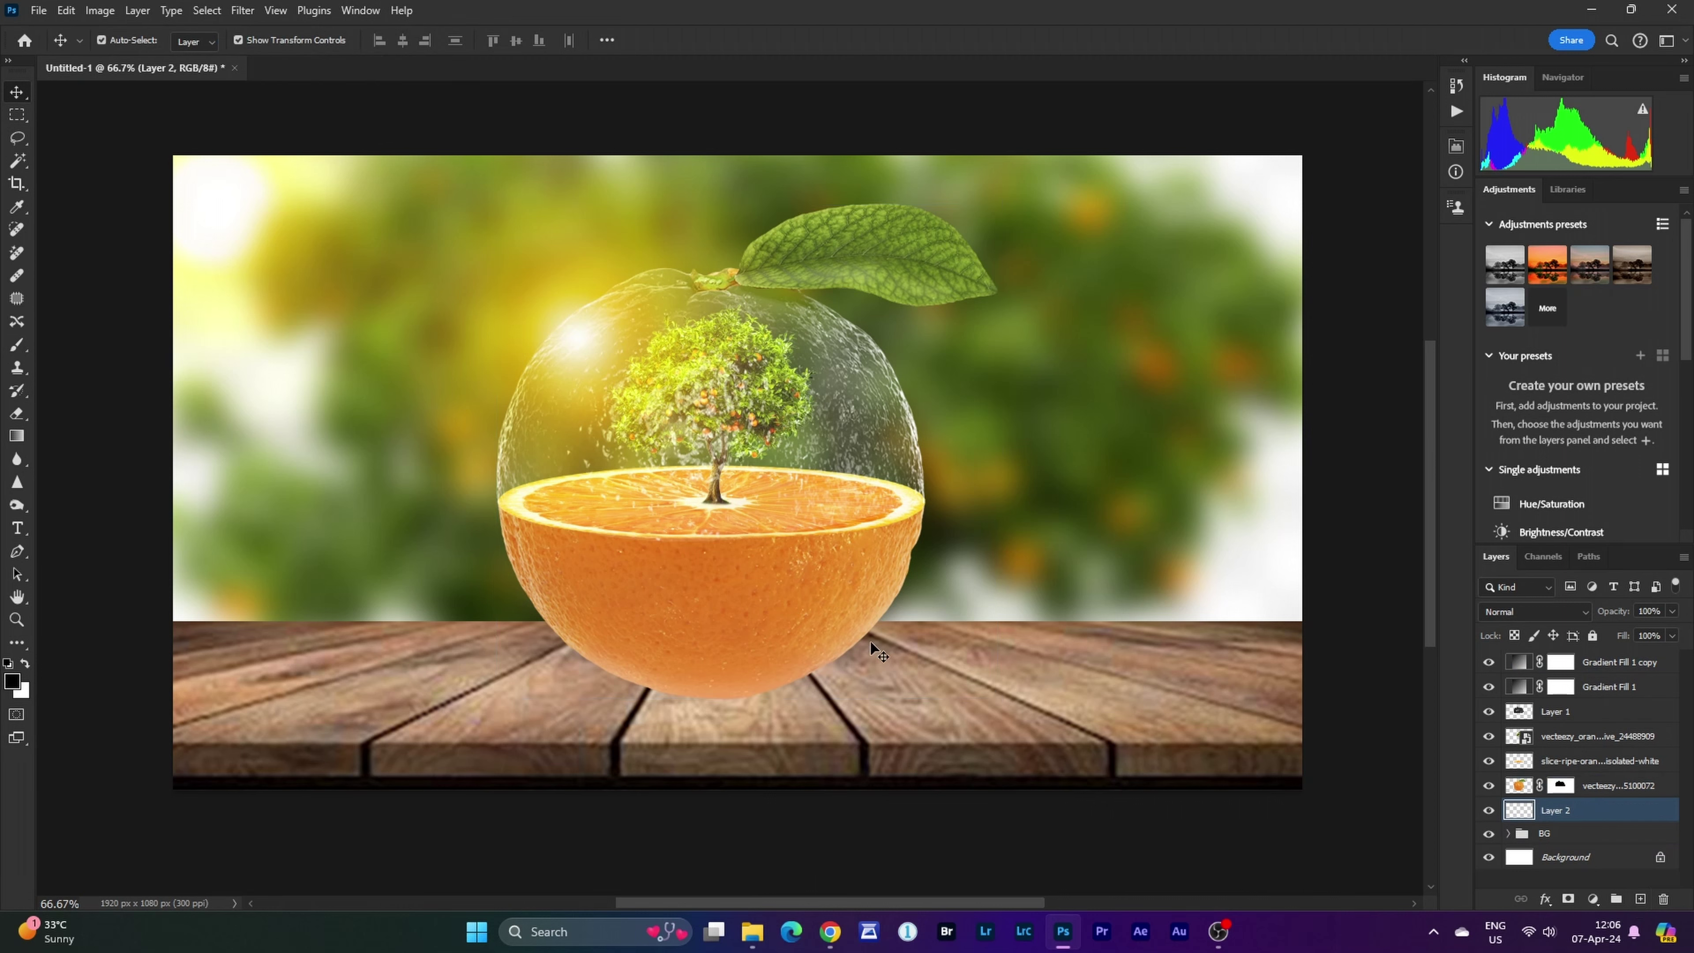
left_click(16, 344)
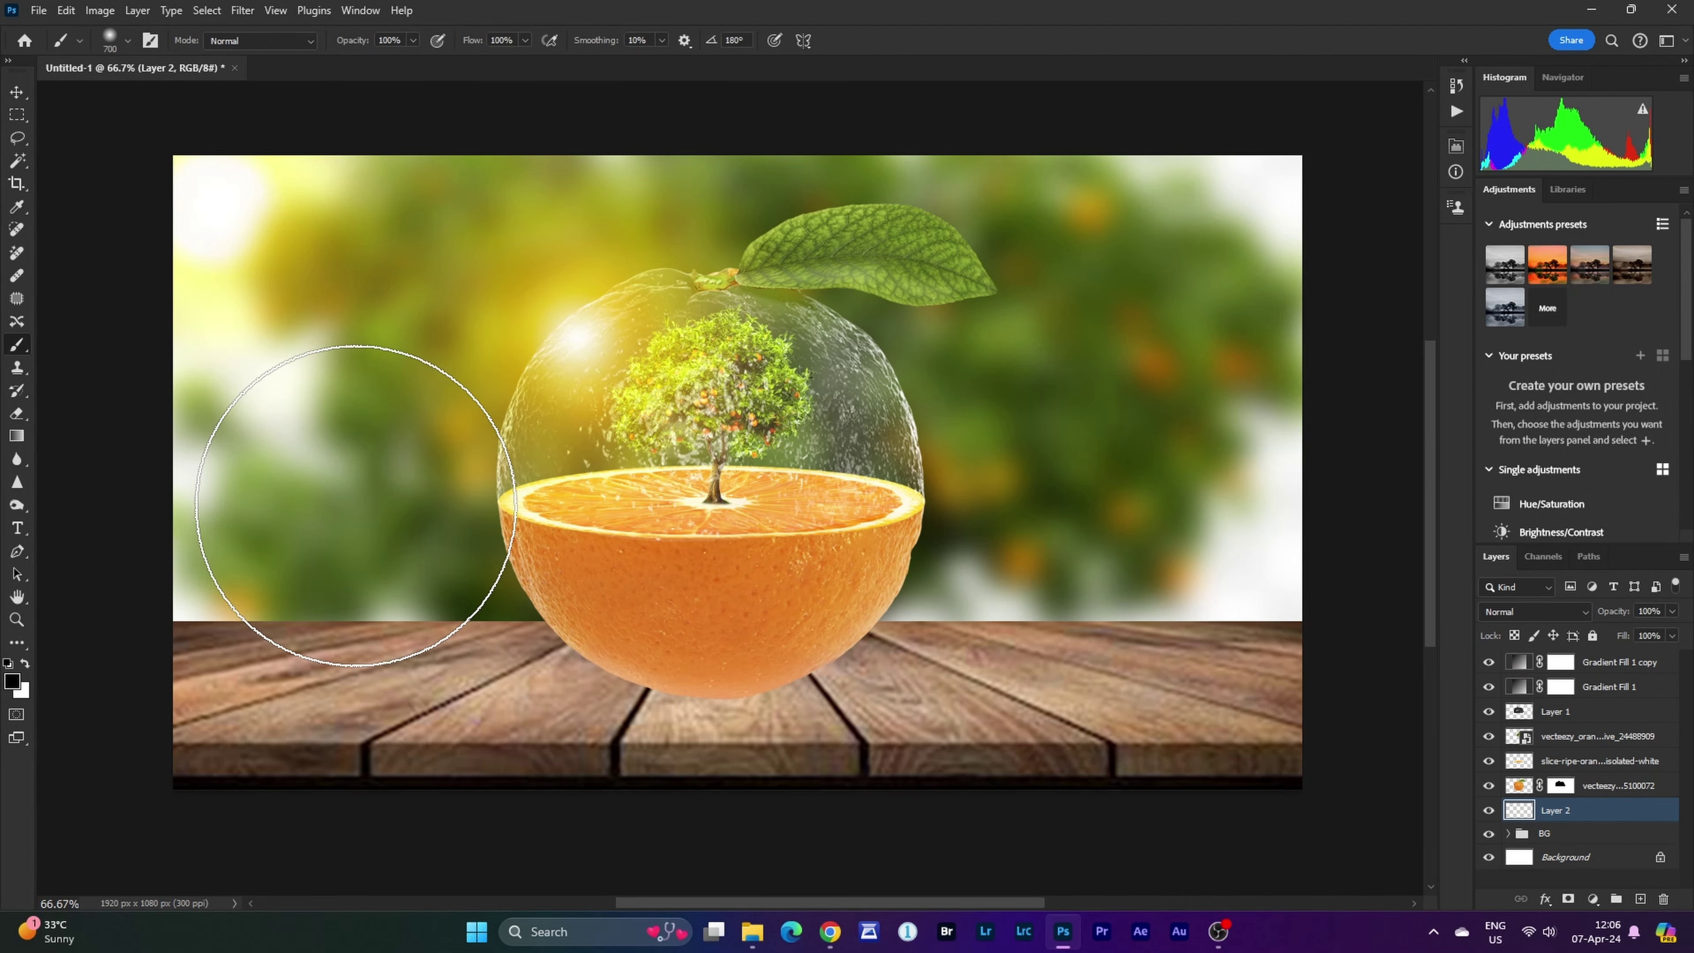
left_click(356, 506)
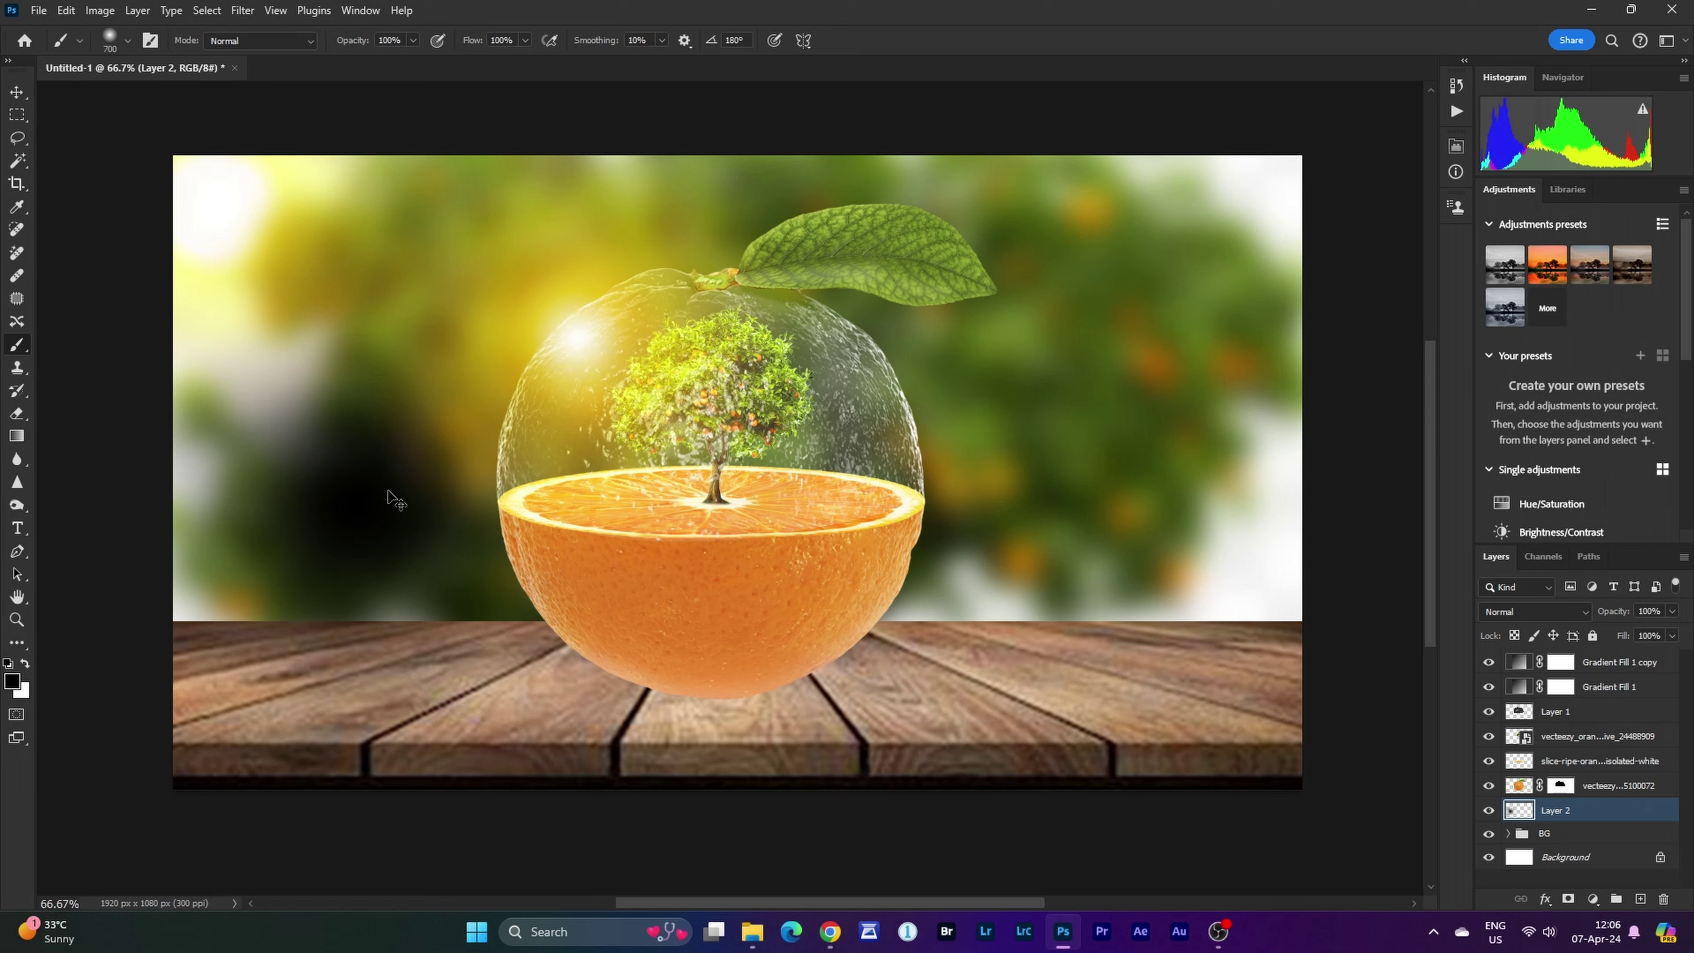
Squash the black spot to about 17% height and place it on the table under the orange as a shadow.
key("ctrl+t")
left_click_drag(432, 169, 716, 711)
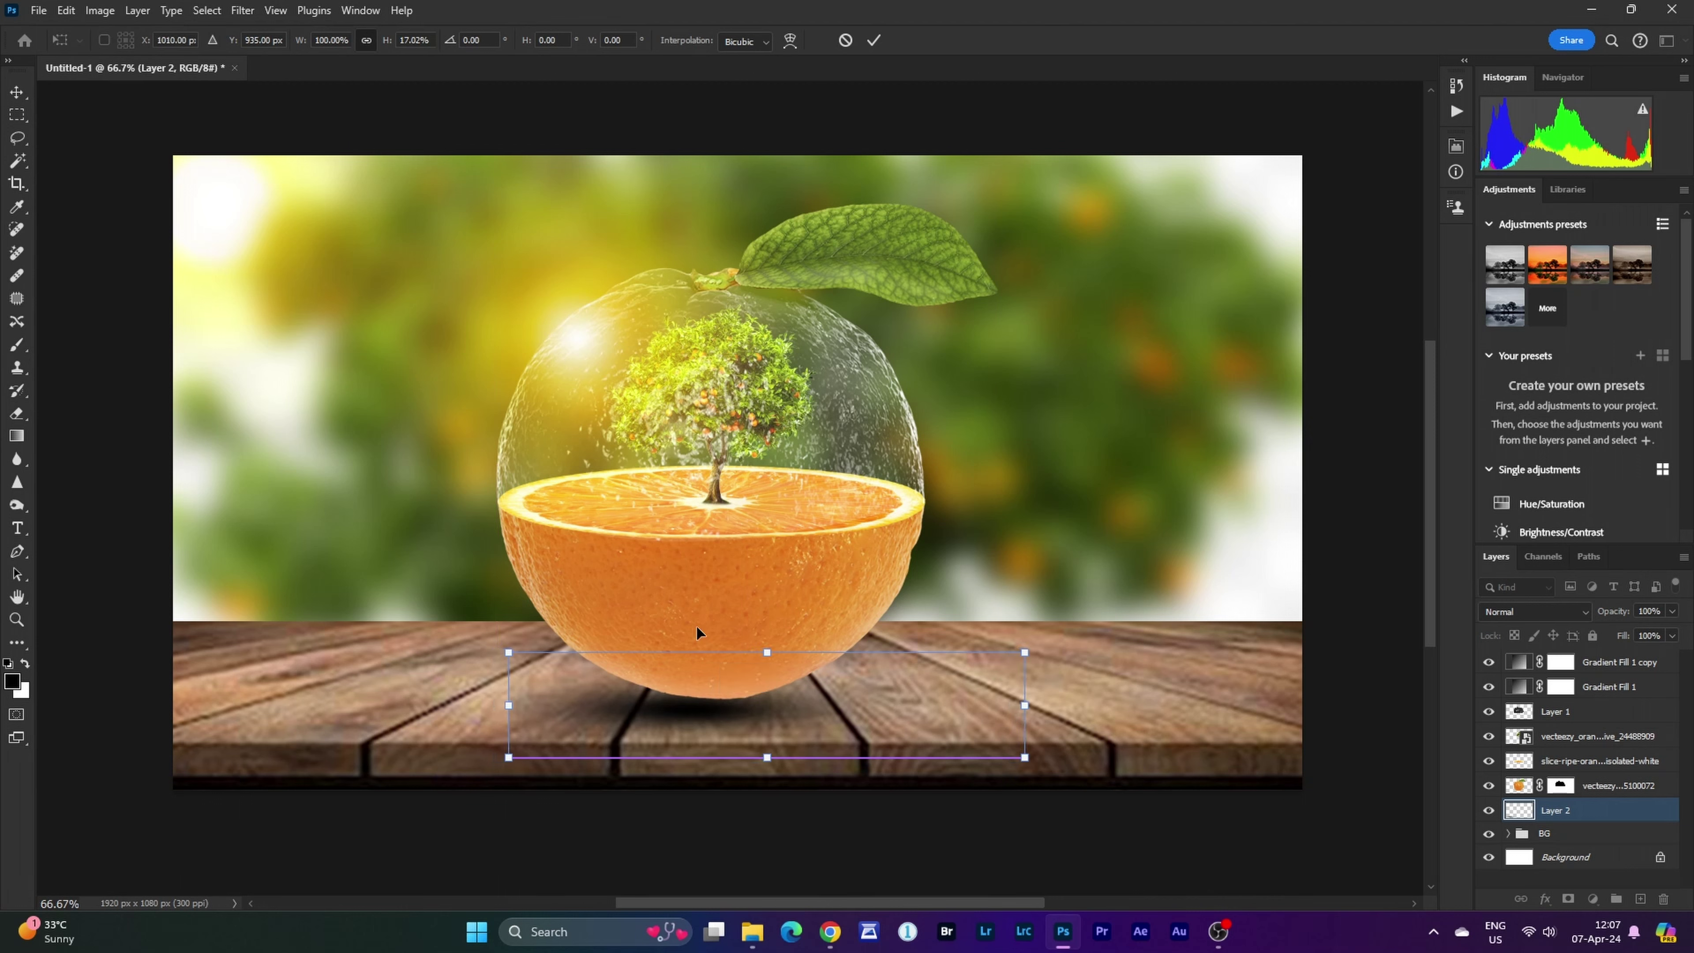
left_click(873, 41)
key("b")
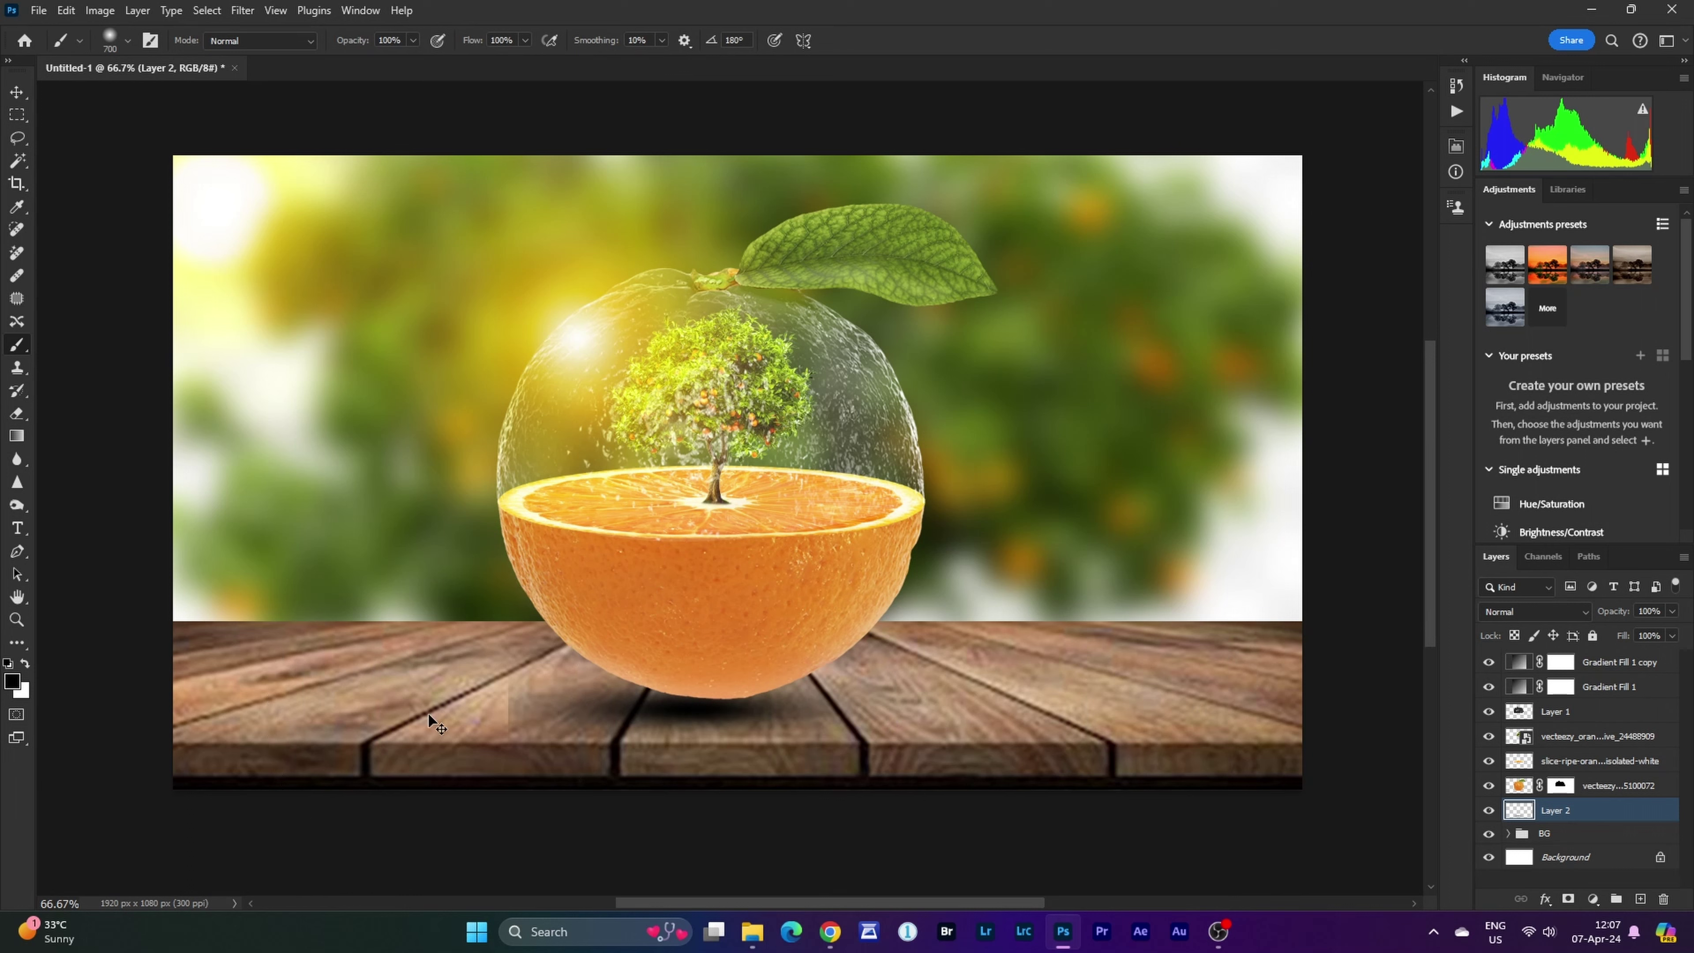
Stretch the shadow to about 117% width and nudge it into place beneath the orange.
key("ctrl+t")
left_click_drag(505, 711, 420, 711)
left_click_drag(598, 723, 720, 662)
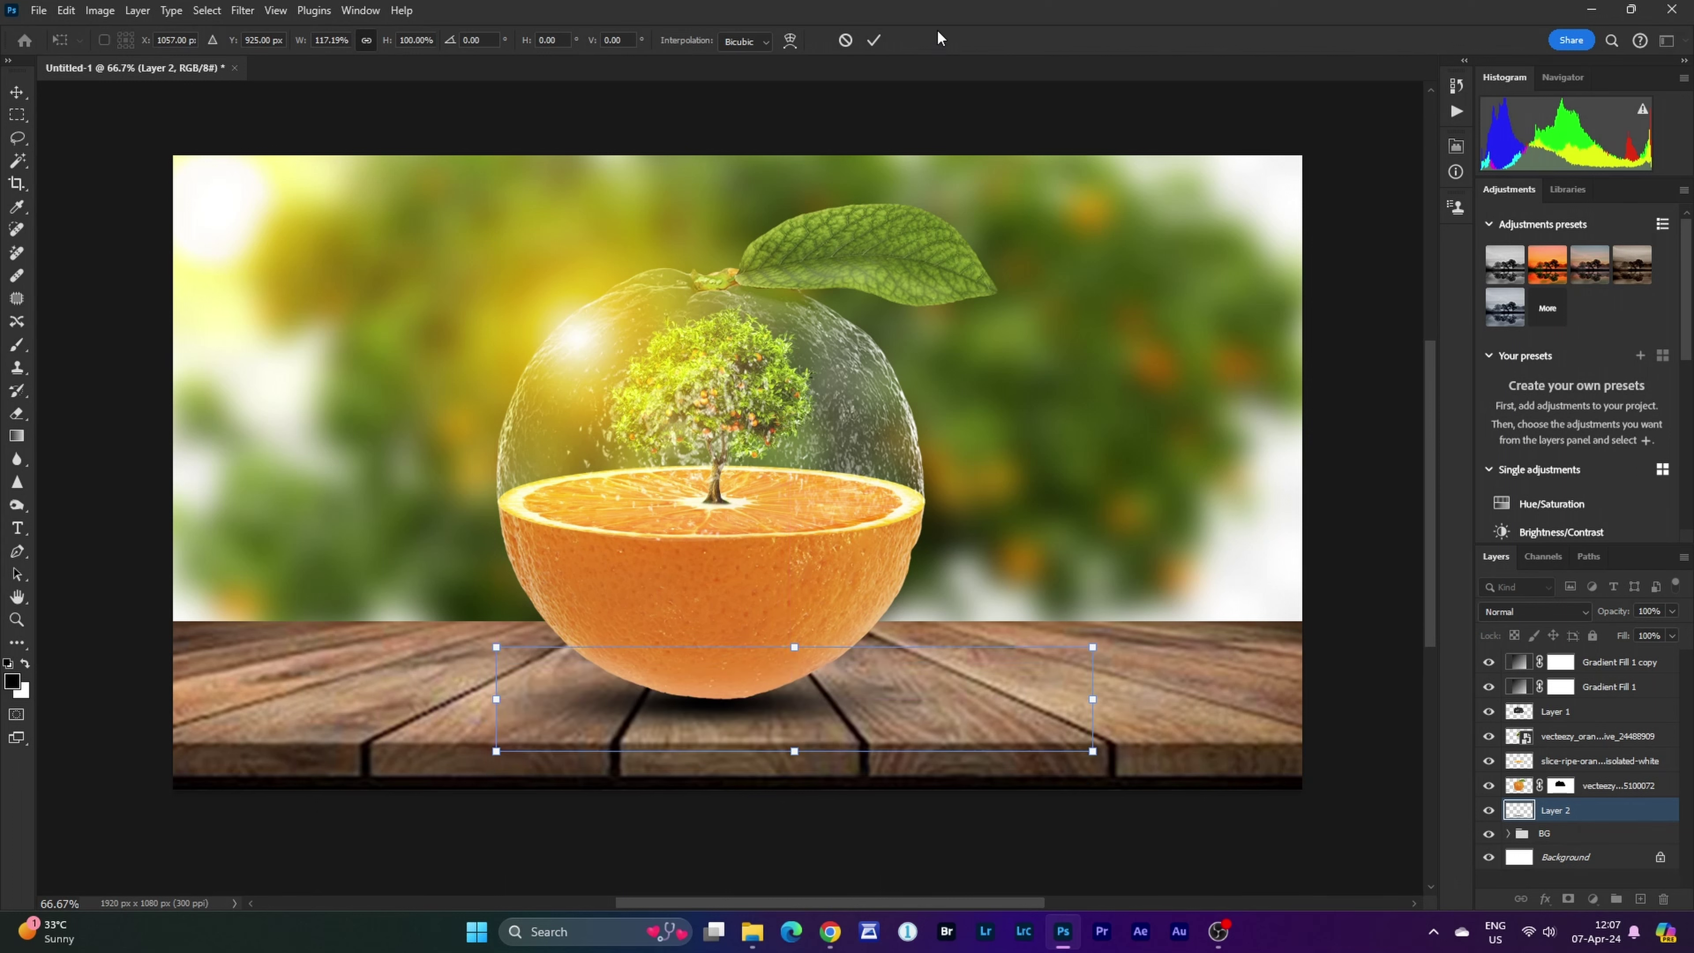
left_click(875, 39)
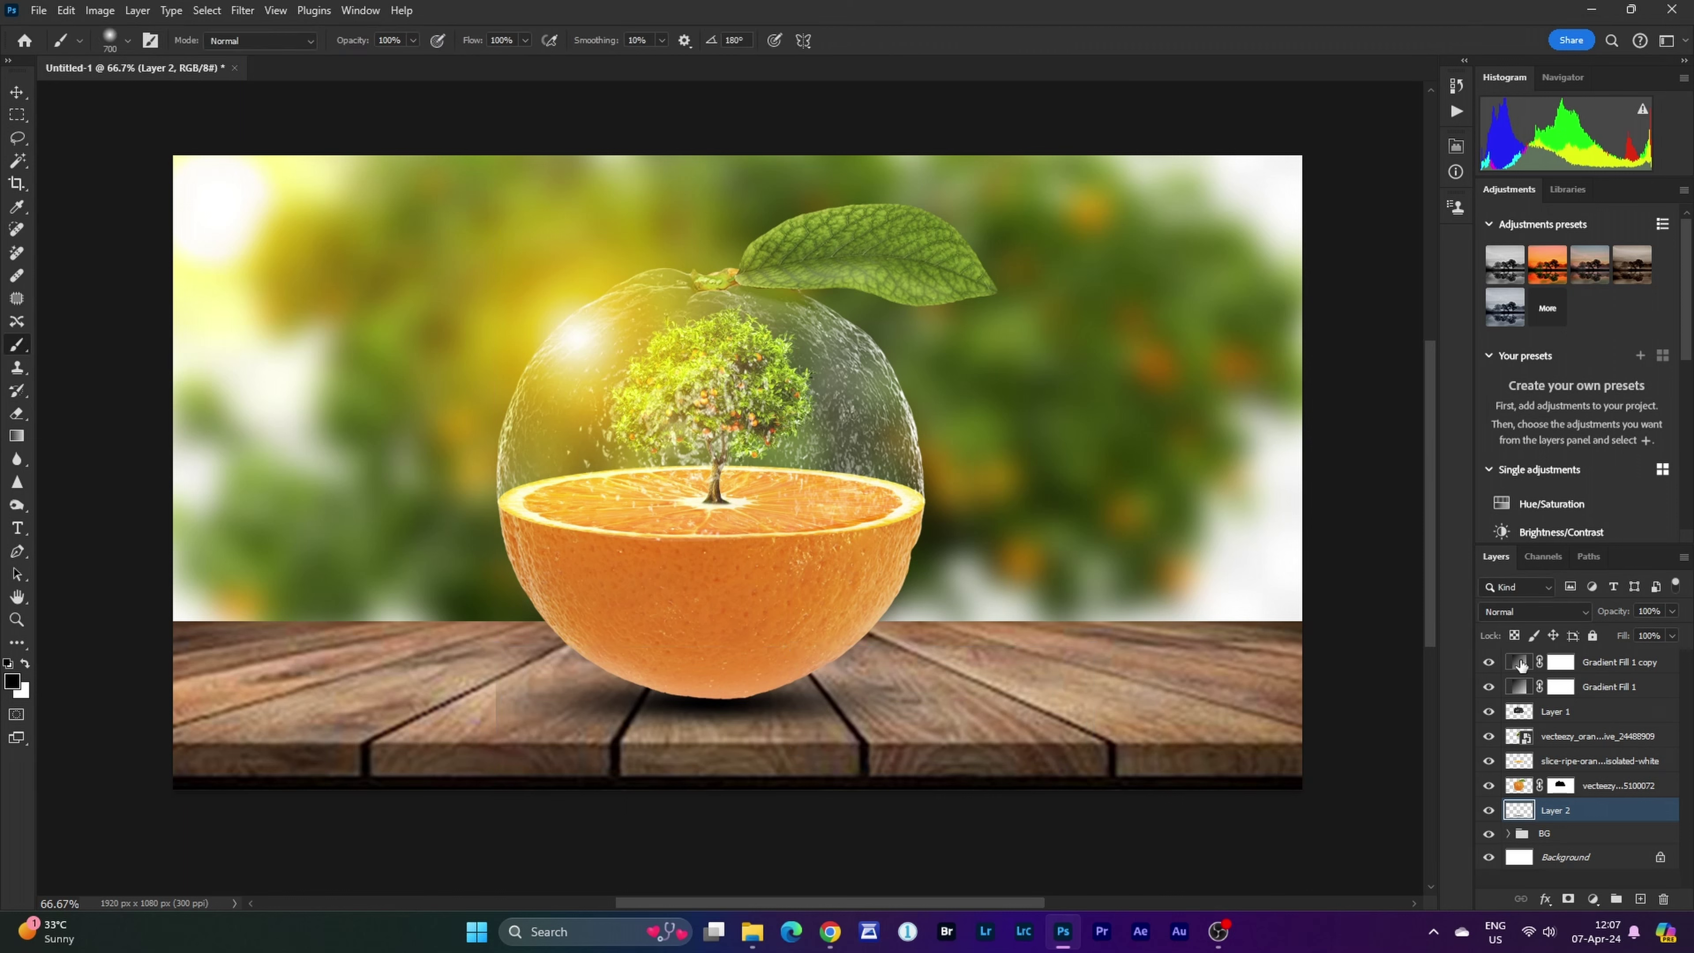
Lower the shadow layer's opacity to 68% and inspect the composite up close.
left_click(1672, 613)
left_click(1640, 630)
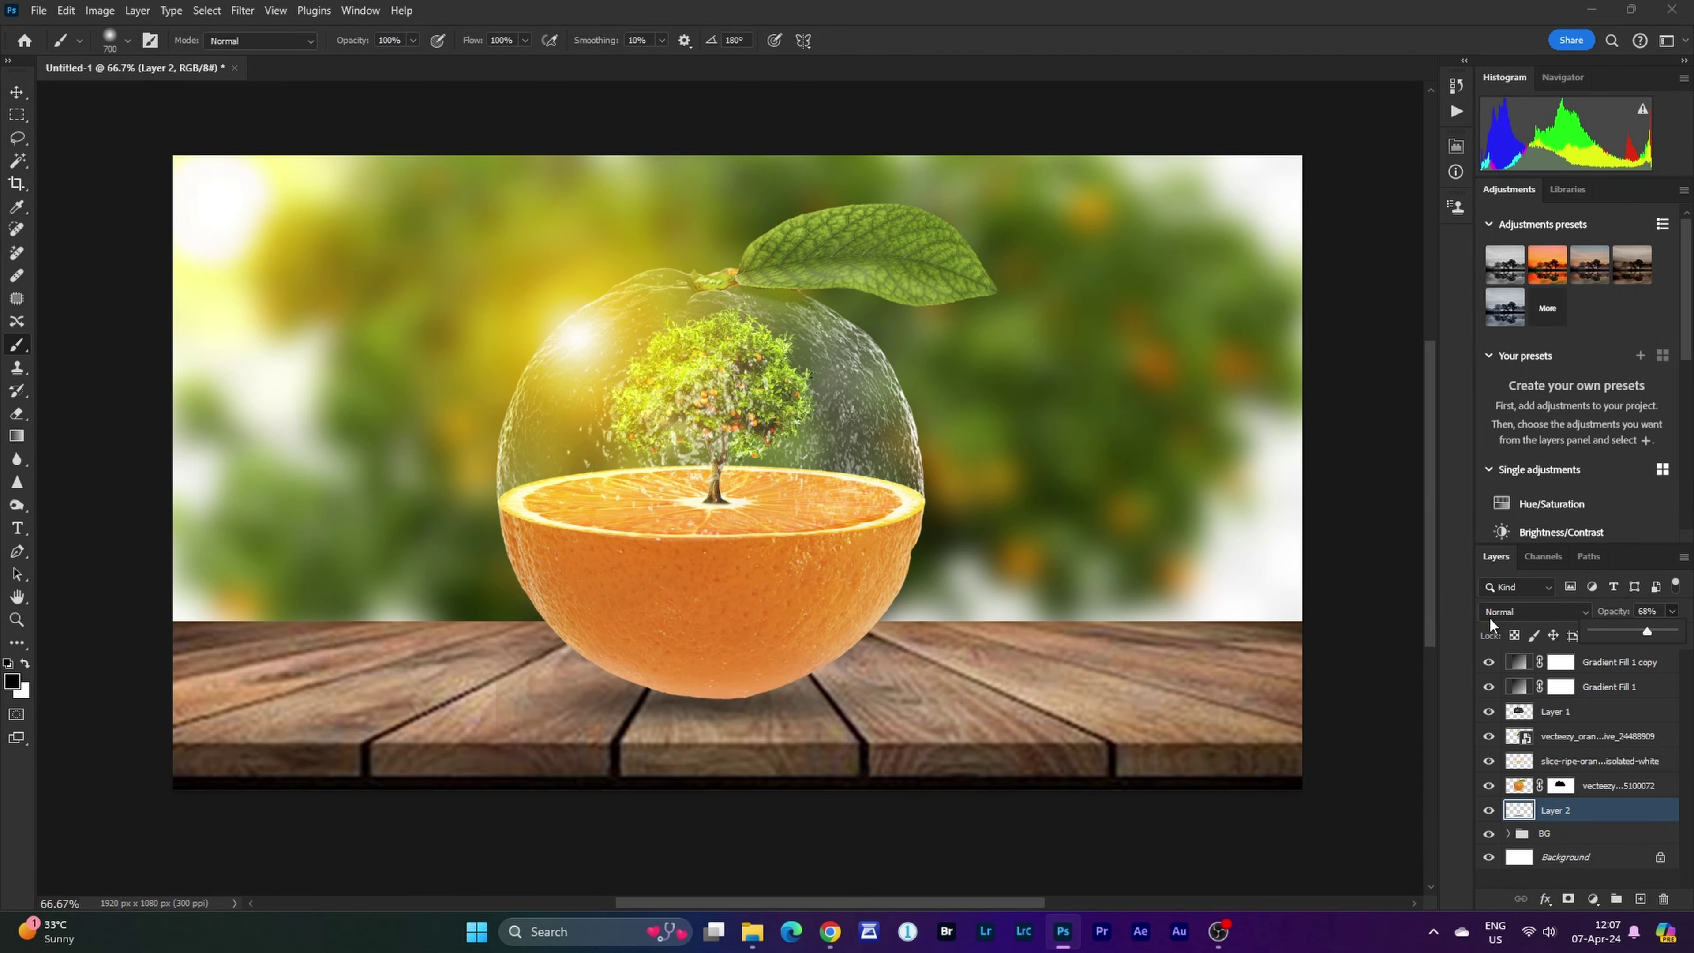
left_click(7, 96)
scroll(767, 452, "up", 3)
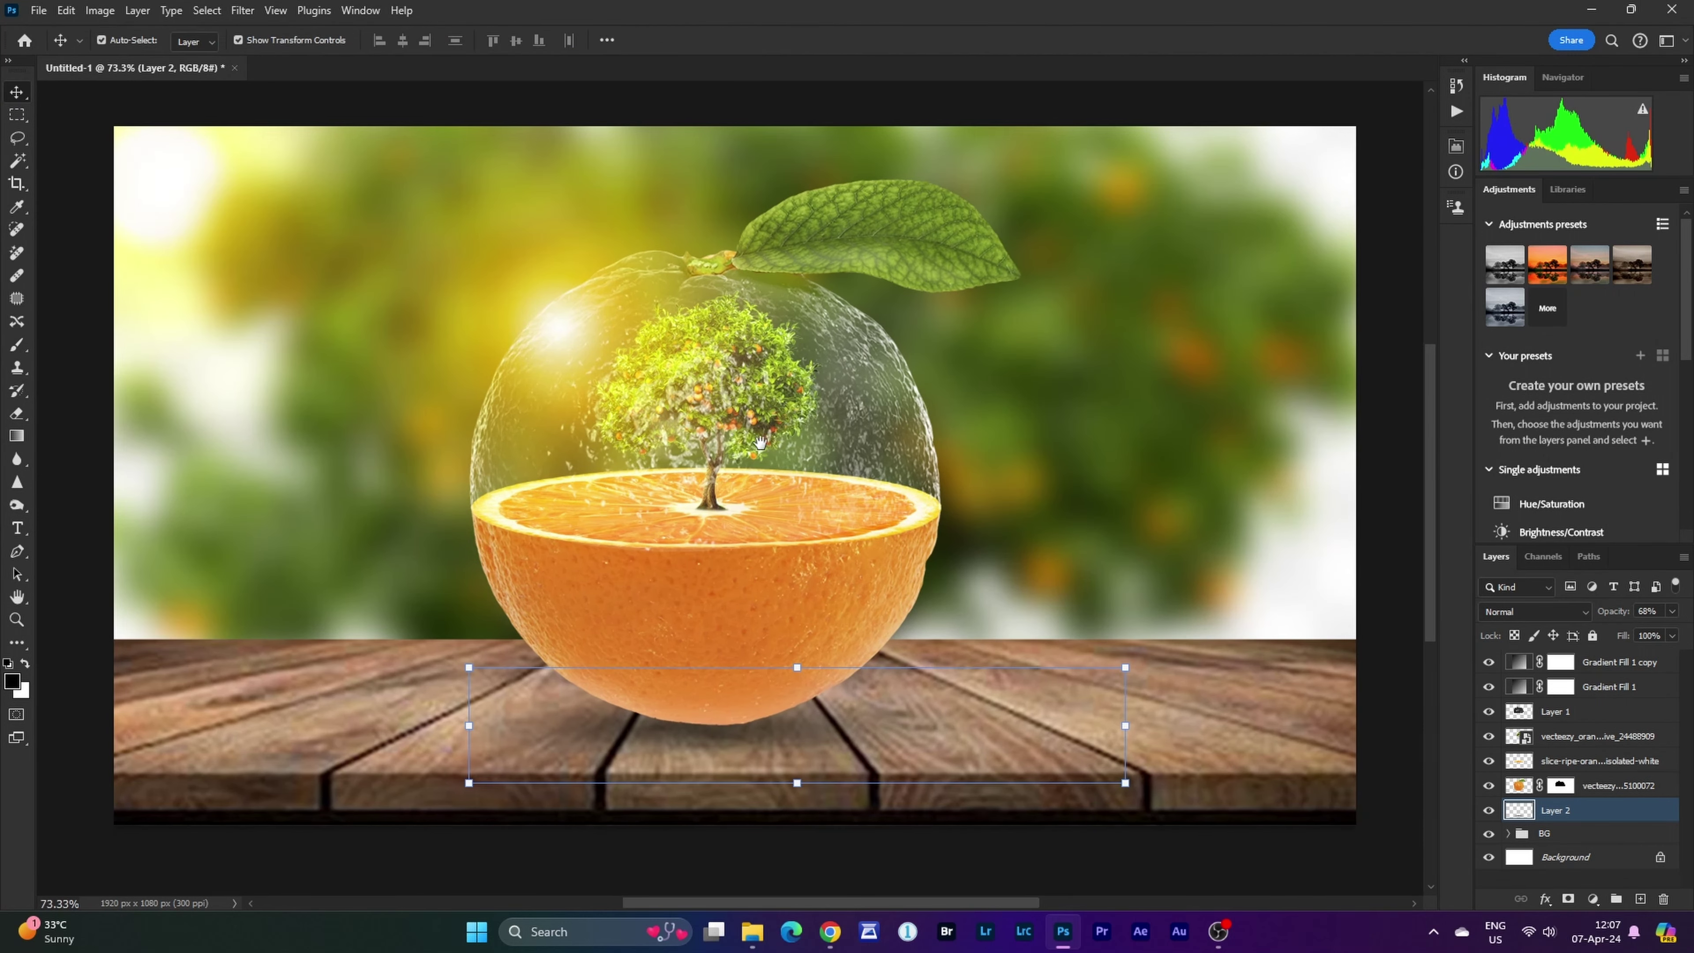
left_click_drag(742, 432, 743, 432)
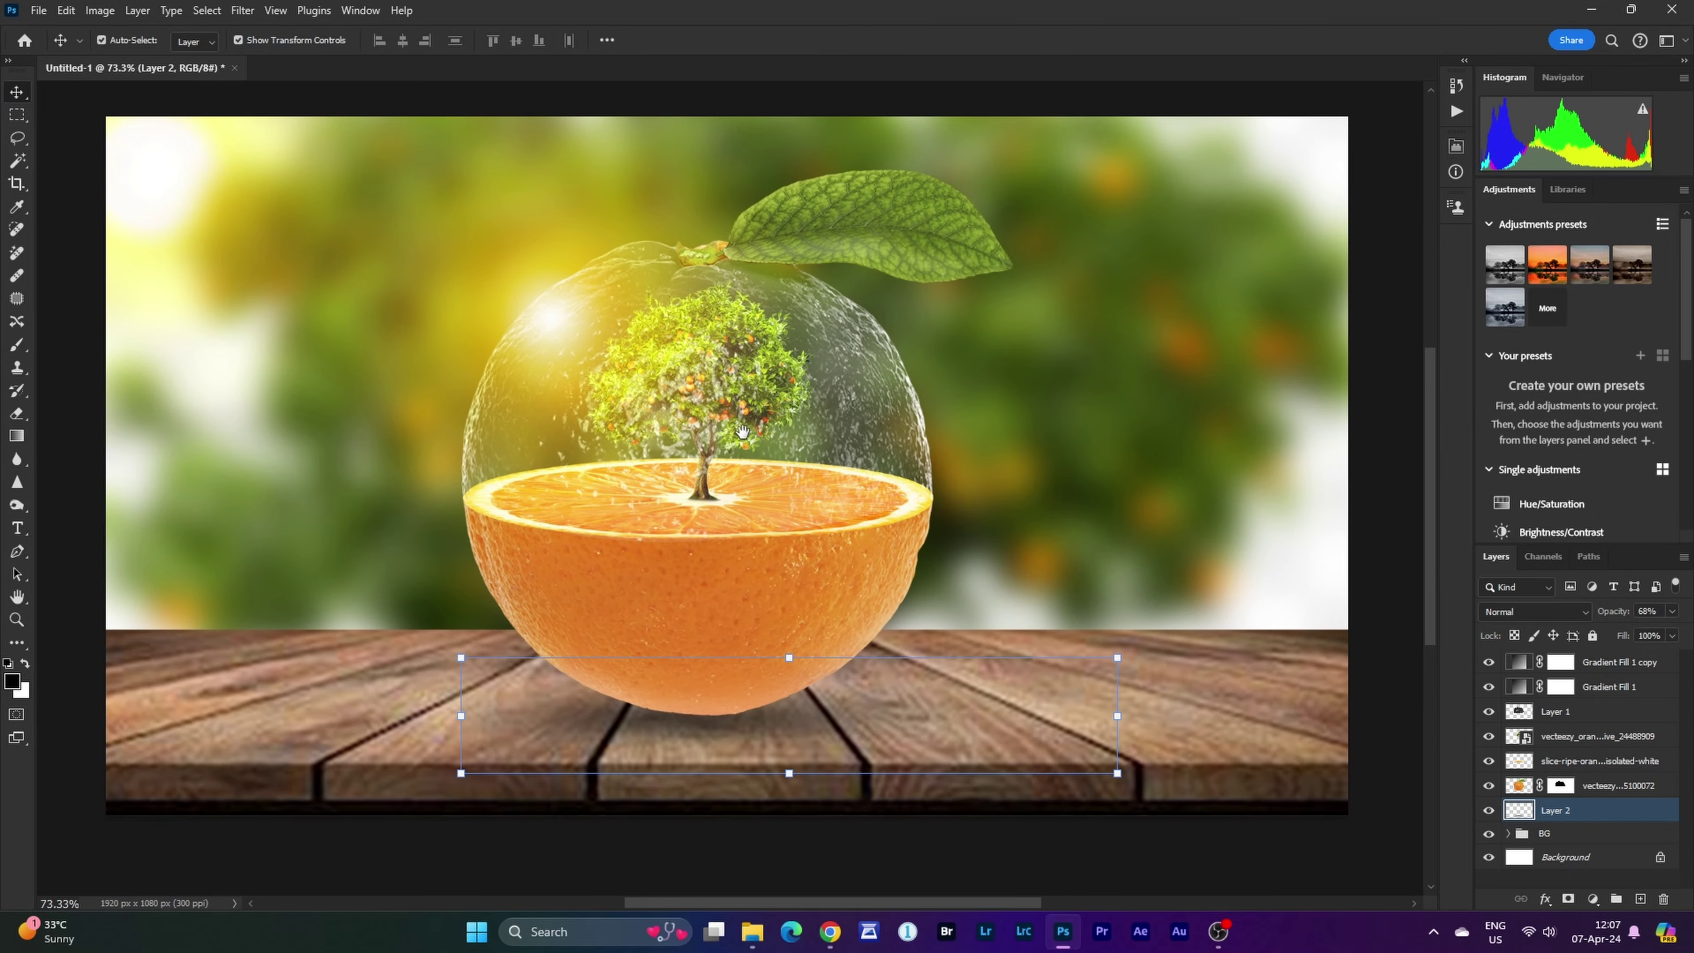